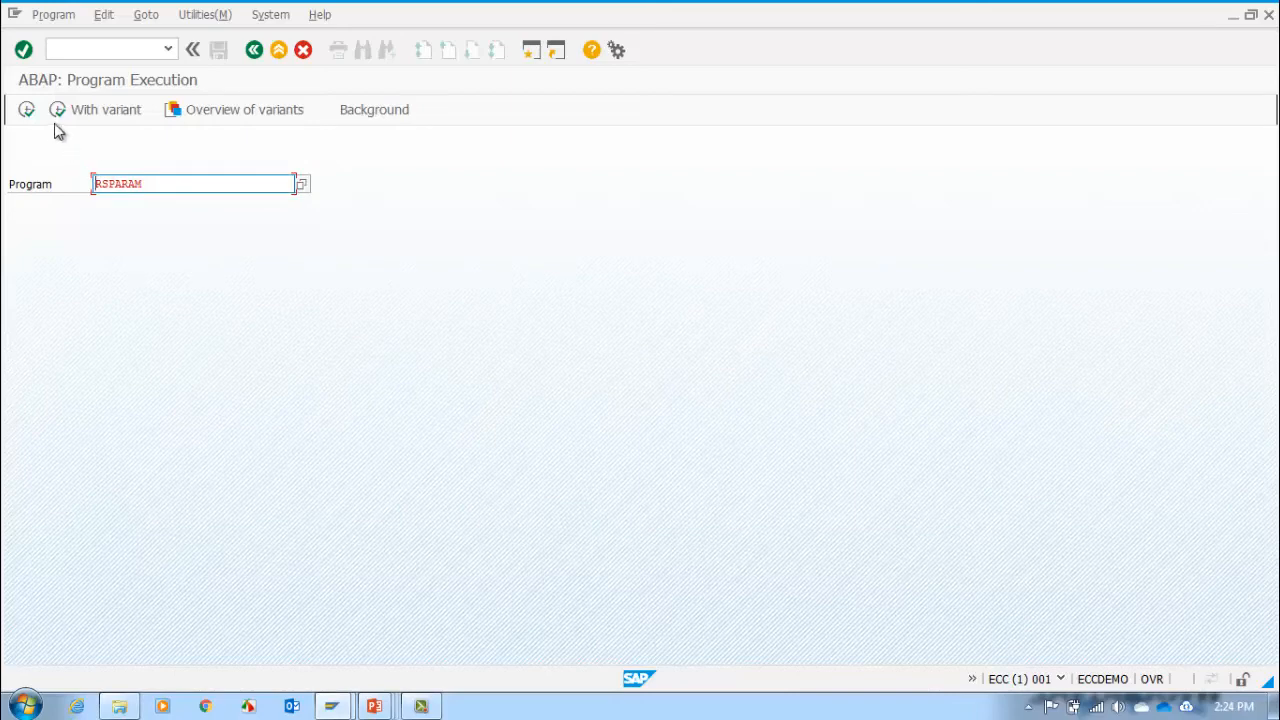
Step: Run the RSPARAM report and inspect the directory parameters, including the user-defined value of DIR_GLOBAL
click(33, 115)
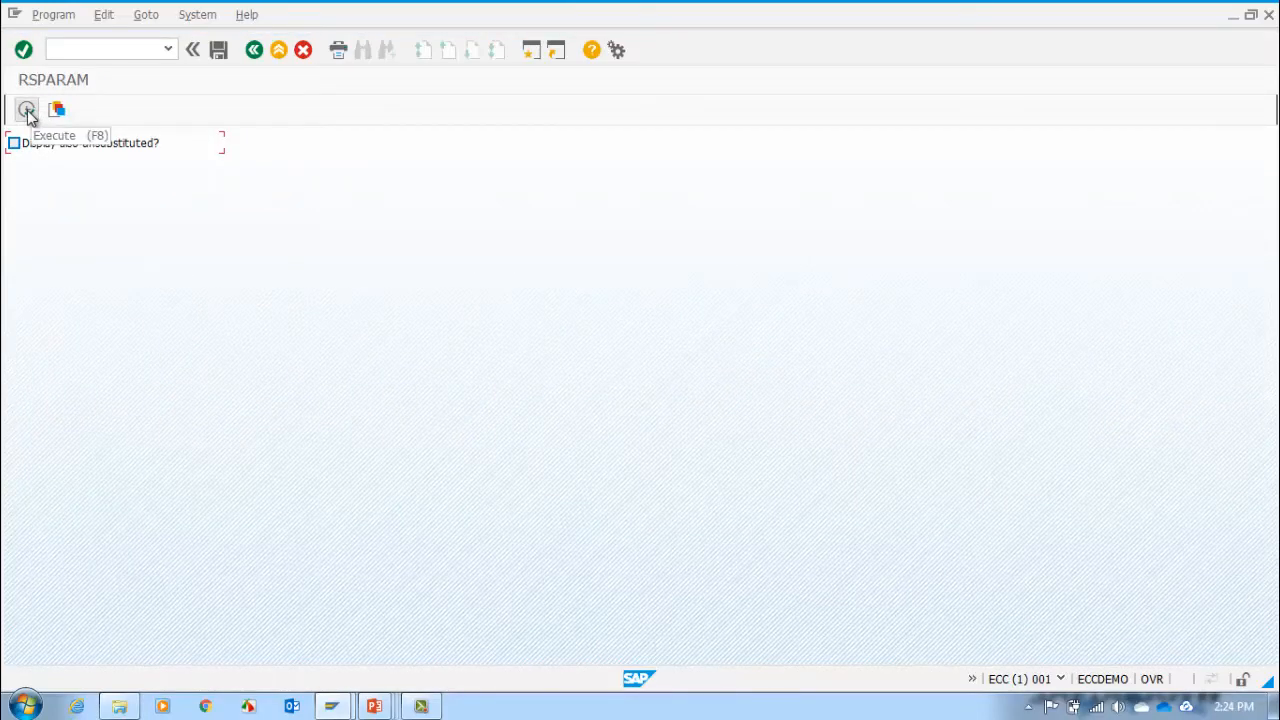
click(28, 113)
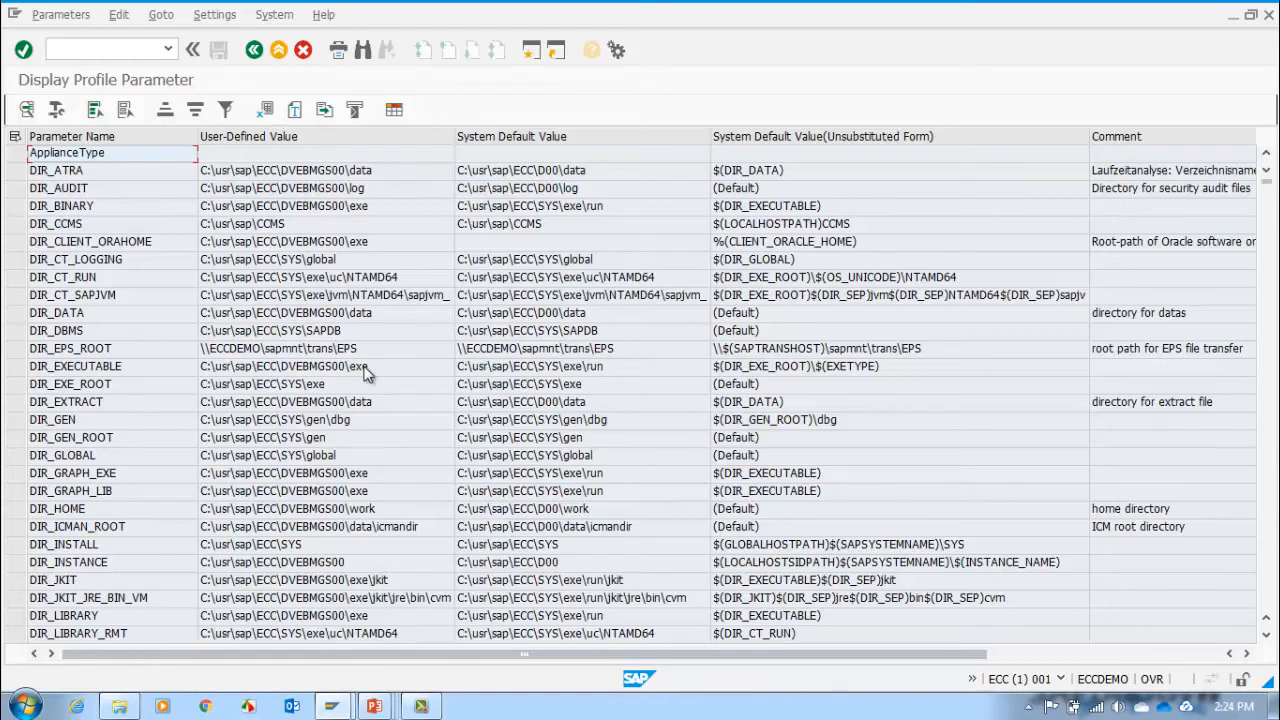
click(71, 462)
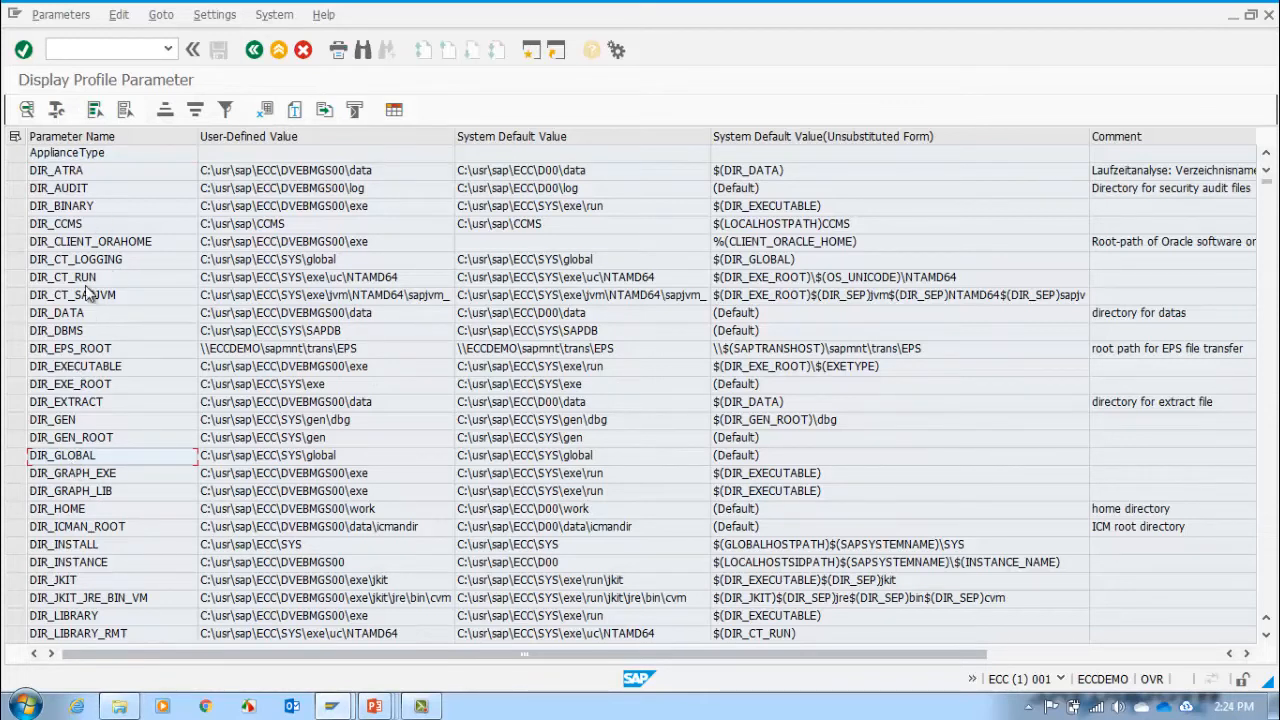
click(110, 424)
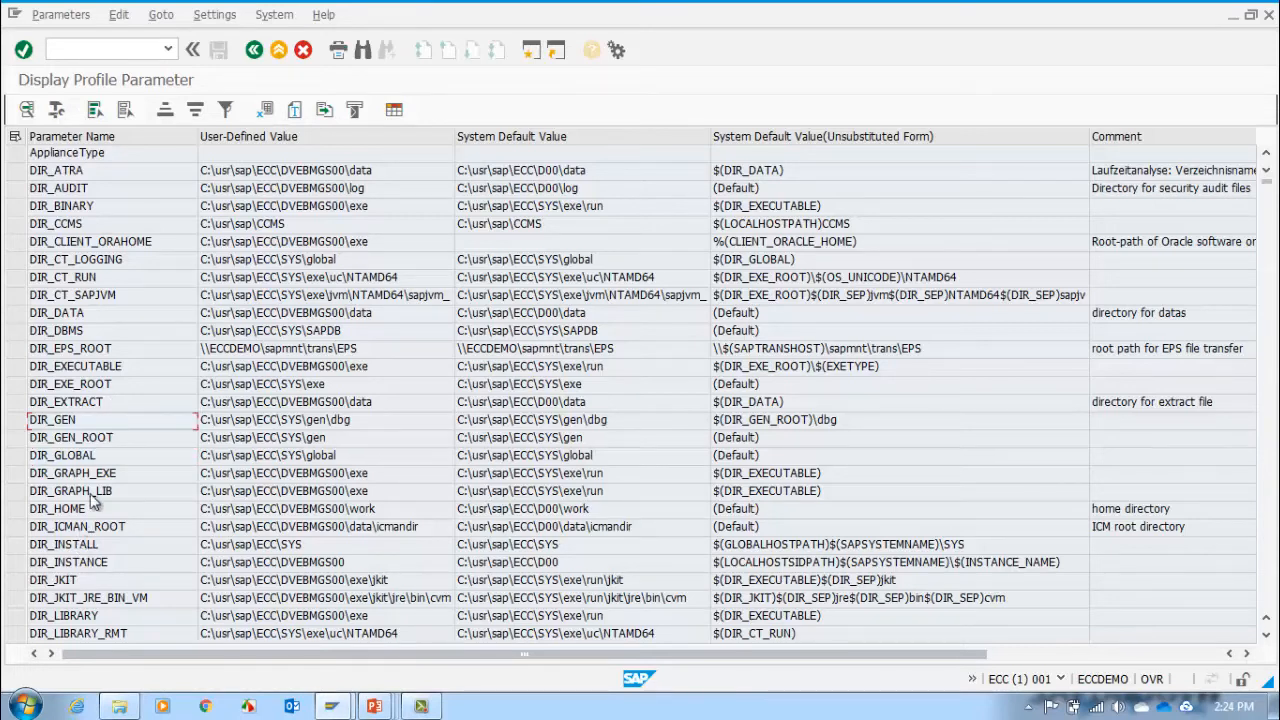
click(115, 473)
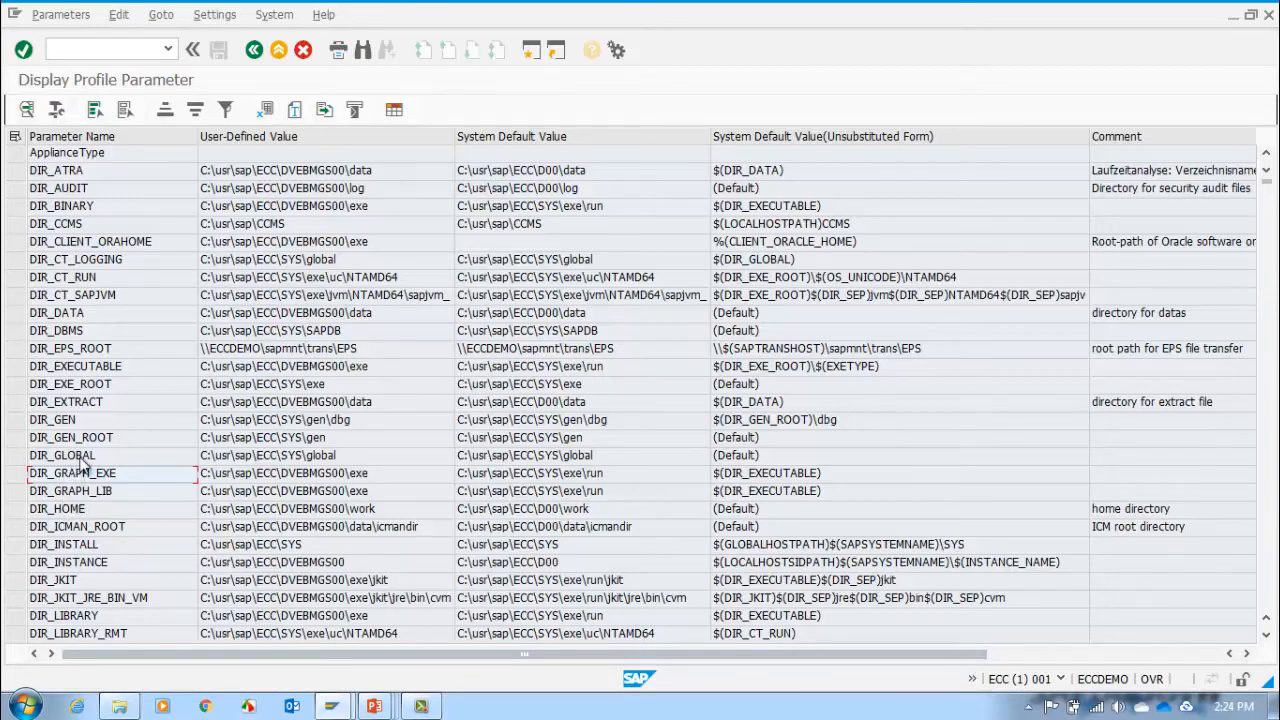
click(268, 455)
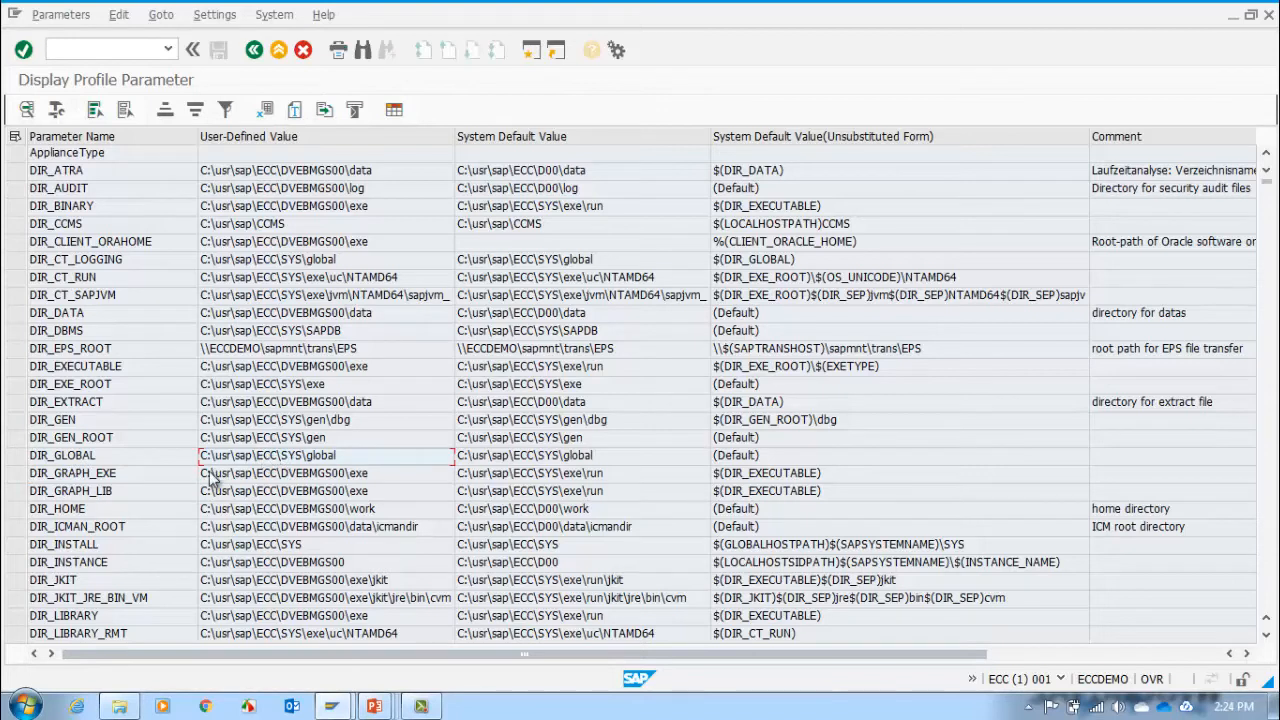
click(146, 459)
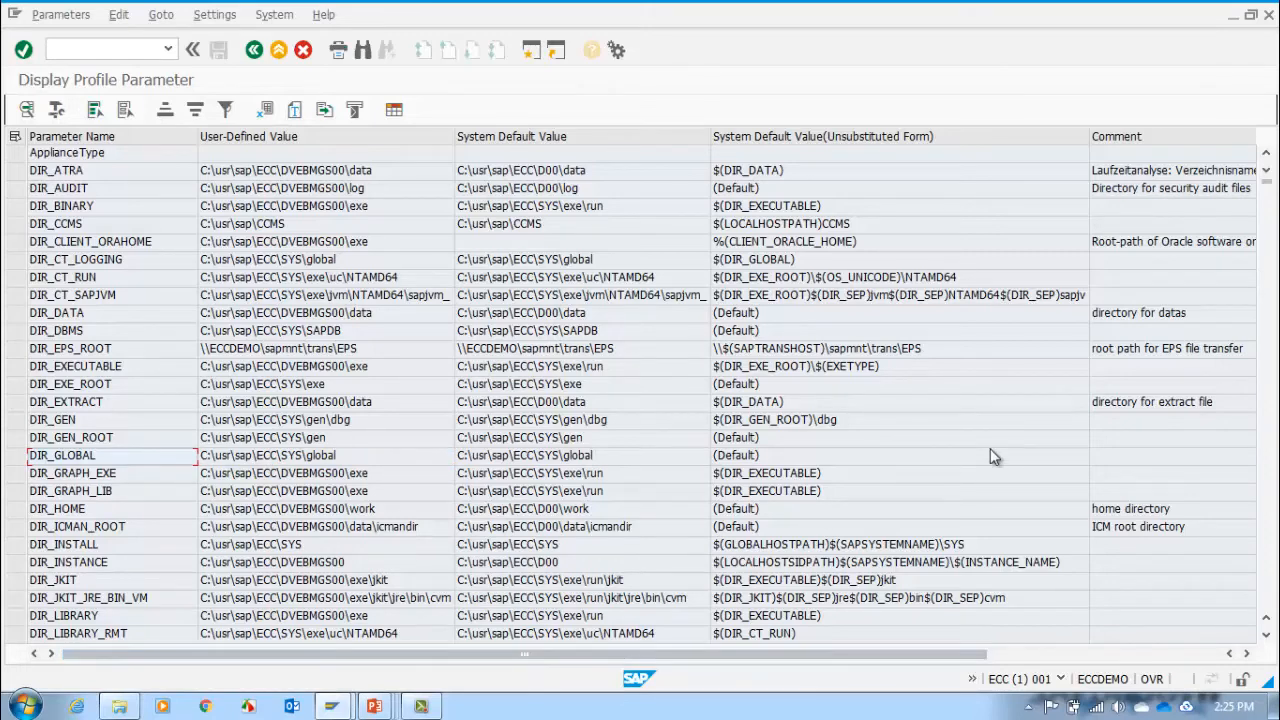
Step: Browse the profile parameter list from the DIR_ entries to the abap/ parameters and select abap/no_sapgui_rfc
click(1272, 500)
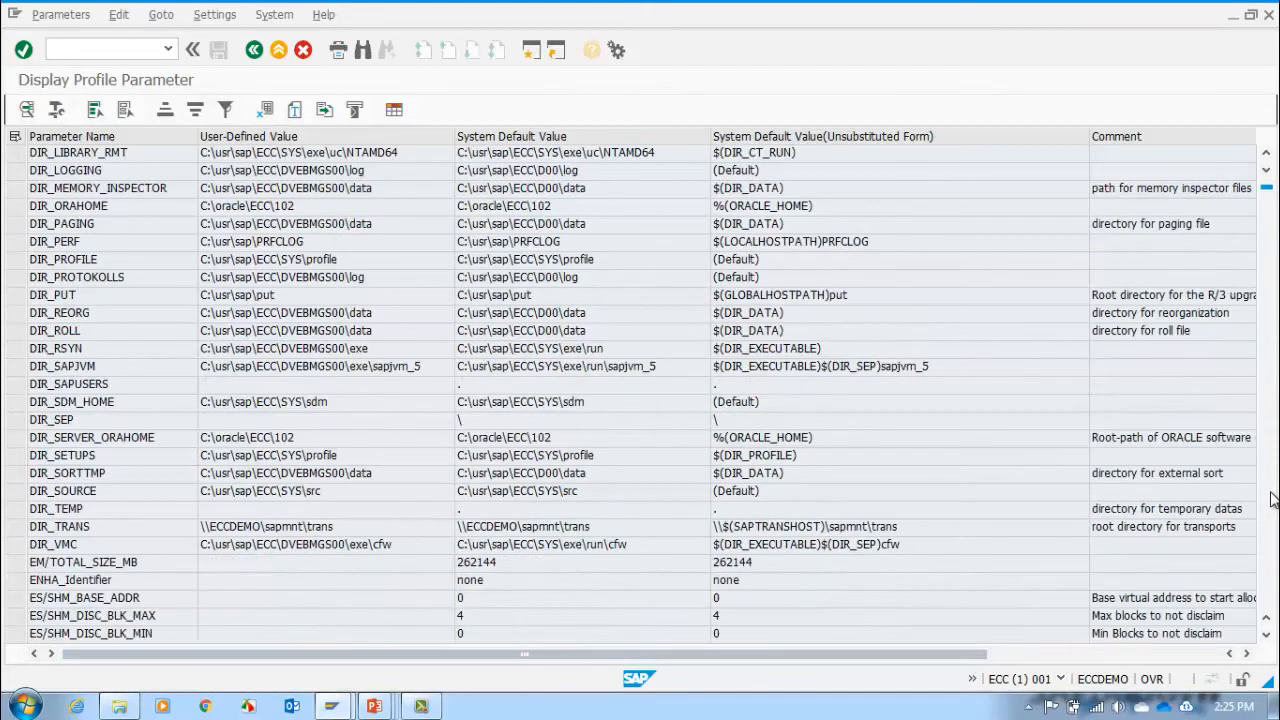
click(1272, 500)
click(1272, 500)
click(1272, 500)
click(1272, 500)
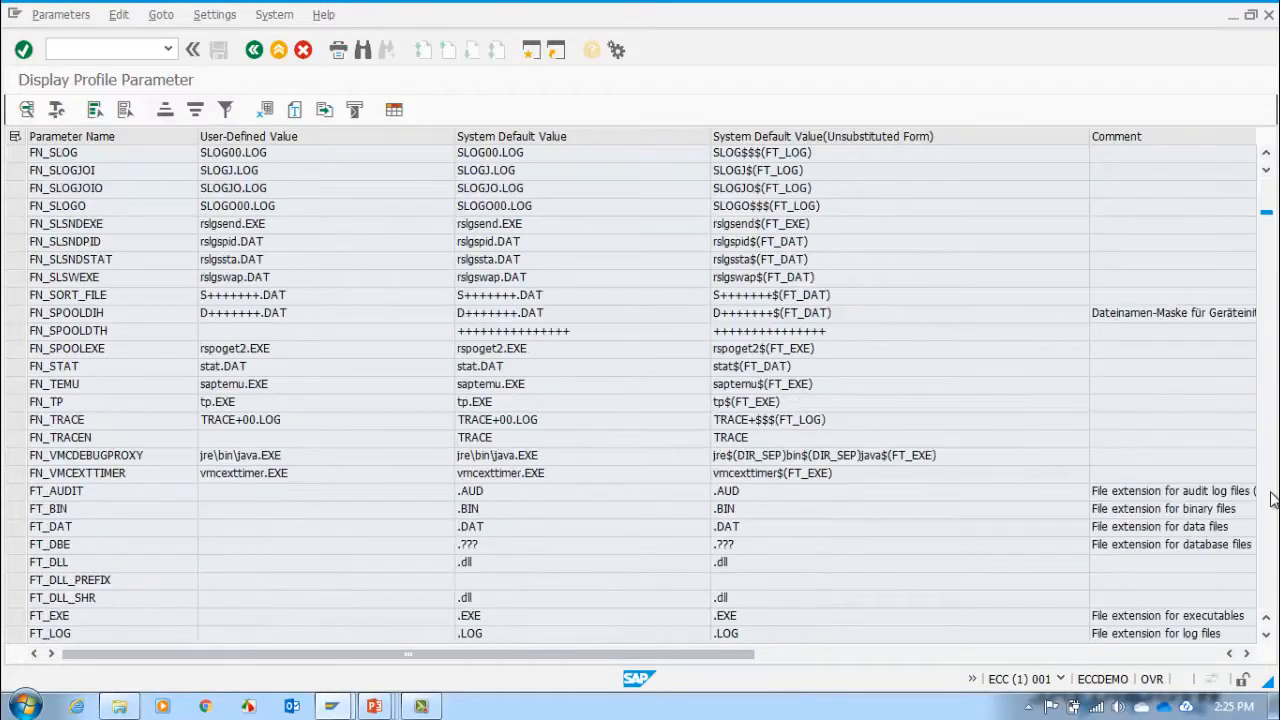
click(1272, 500)
click(1272, 500)
click(1272, 500)
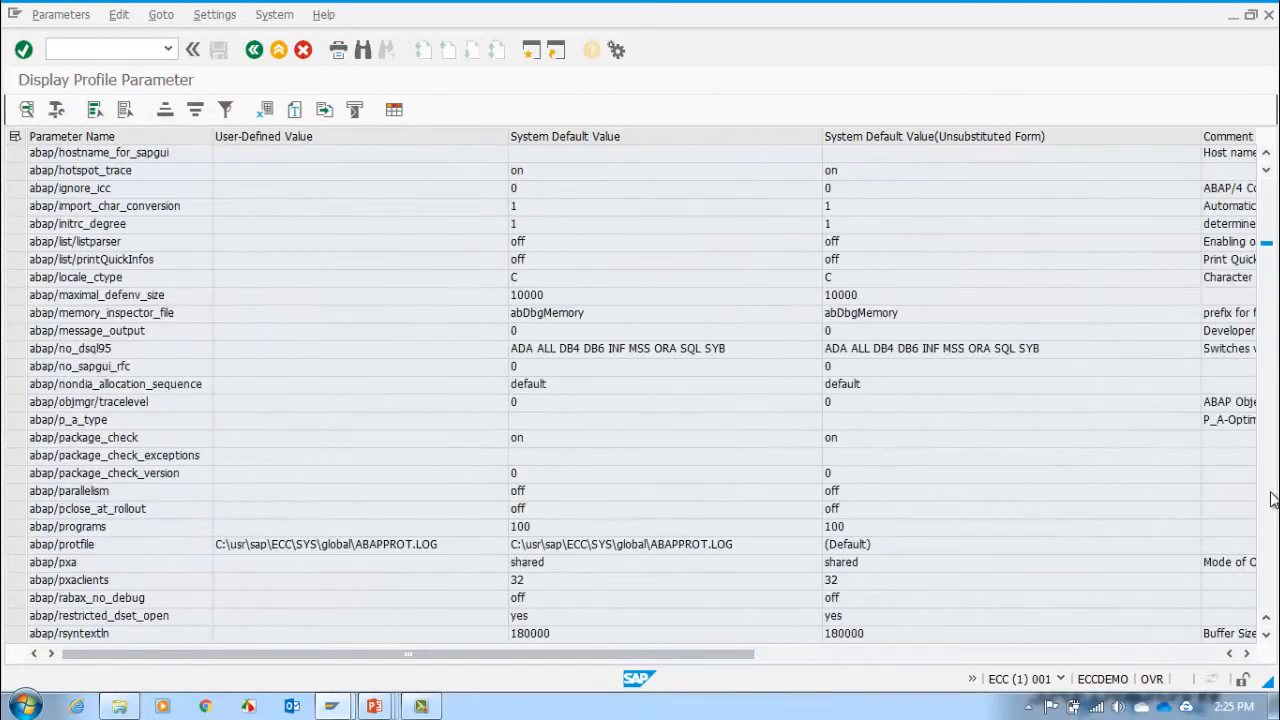
click(86, 366)
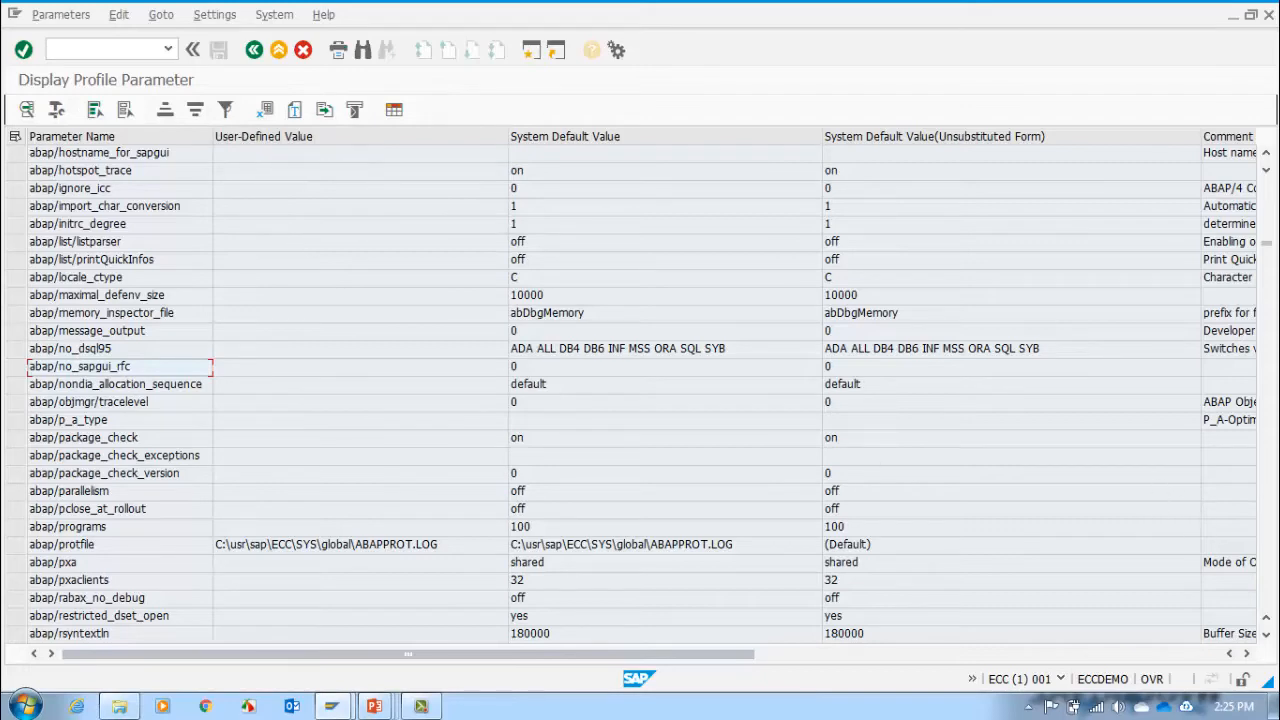
Step: Look through the remaining profile parameters for the rdisp/wp_no work process entries
click(1267, 487)
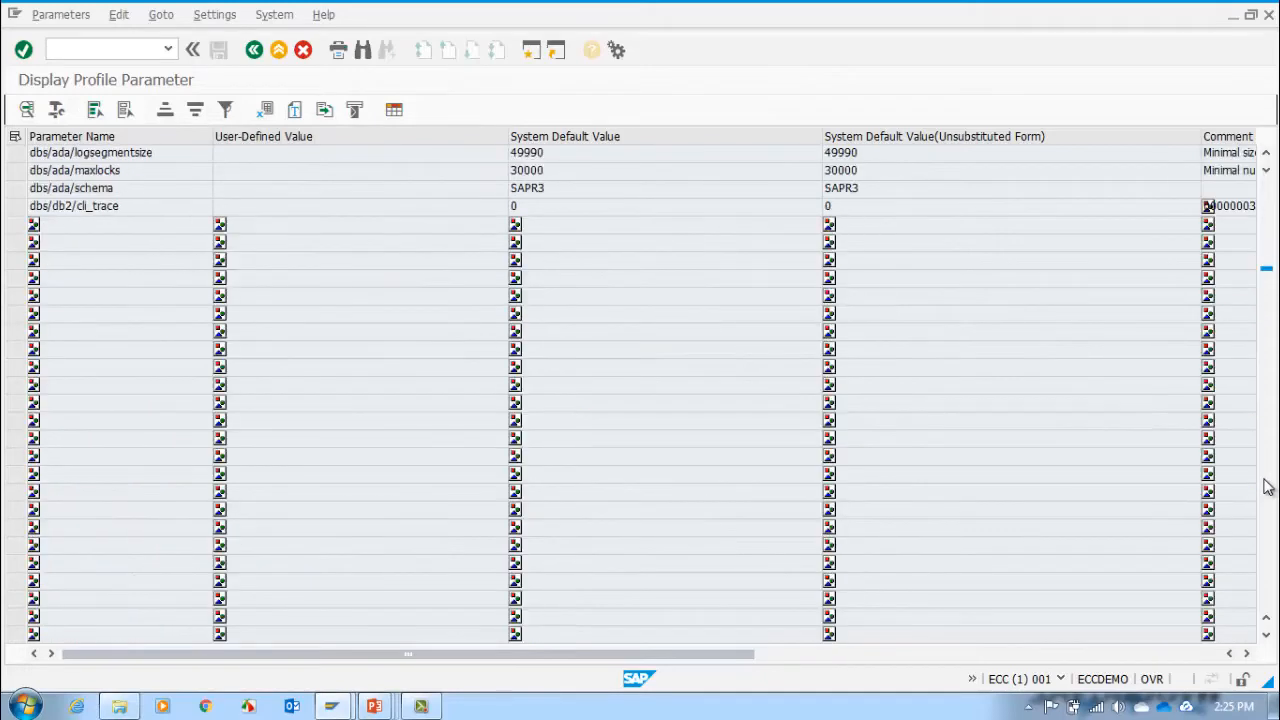
click(1267, 487)
click(1267, 487)
click(1267, 487)
click(1267, 487)
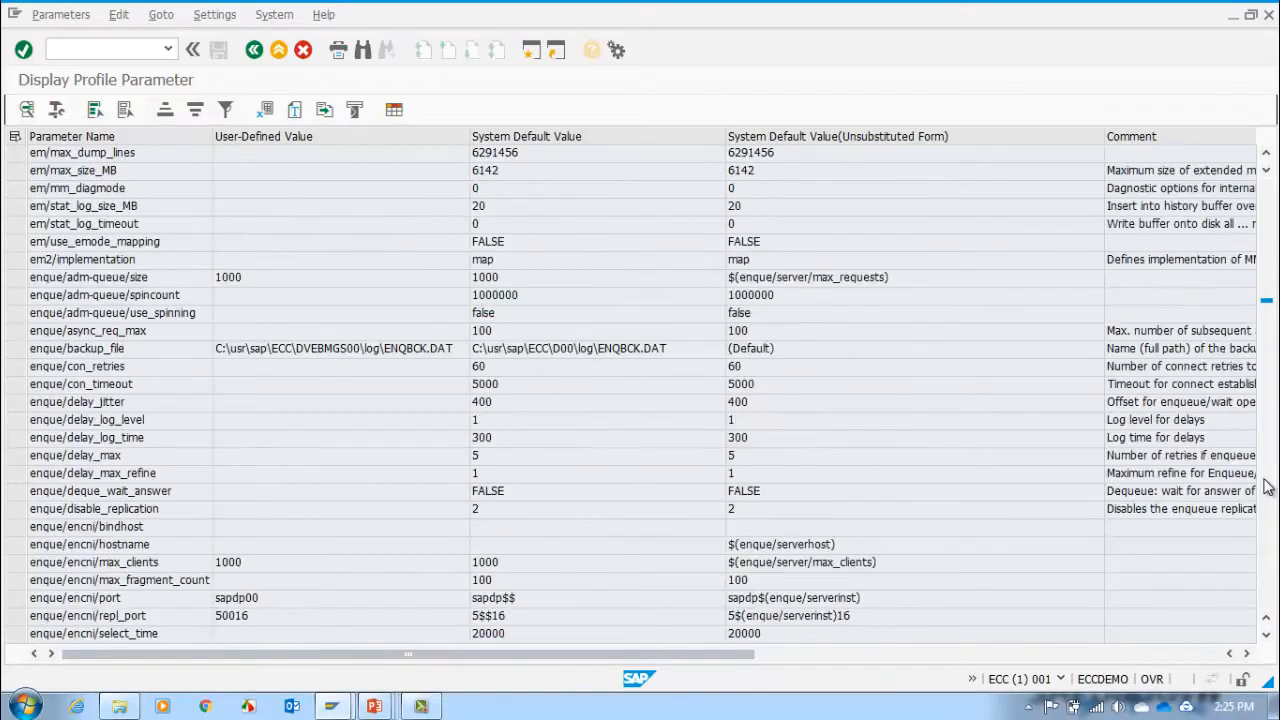
click(1267, 487)
click(1267, 487)
click(1267, 487)
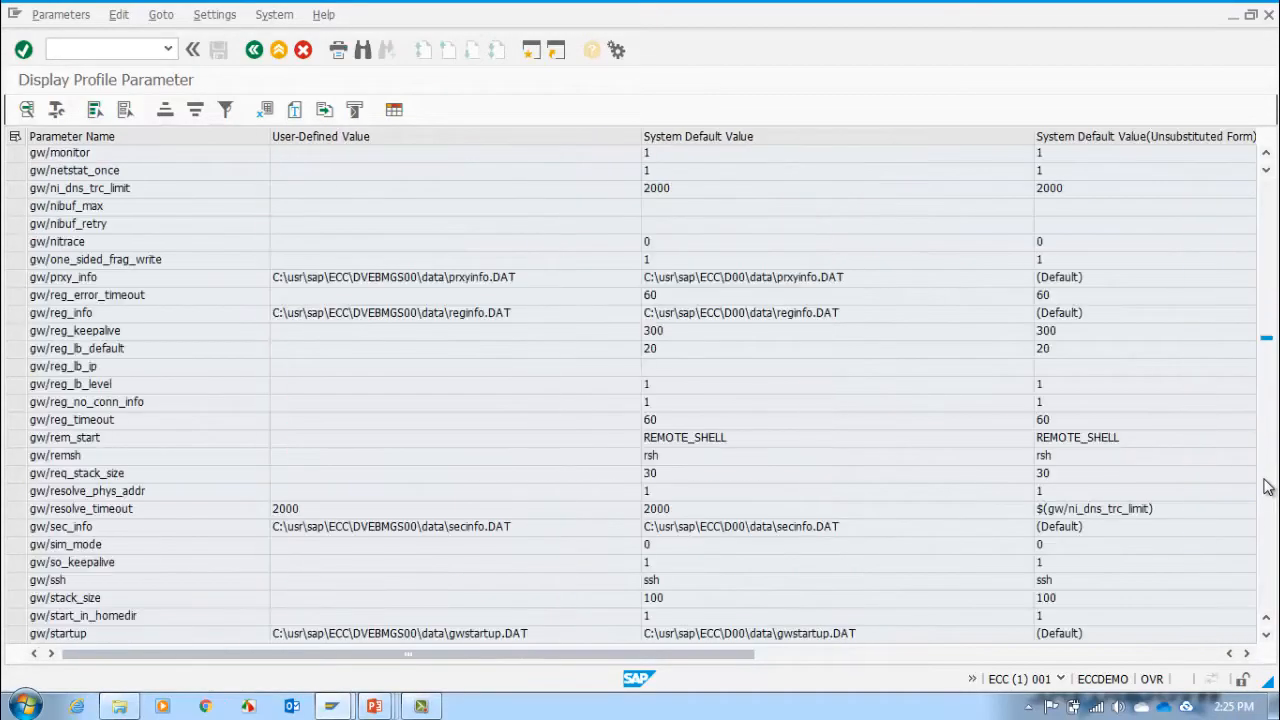
click(1267, 487)
click(1267, 487)
click(1267, 487)
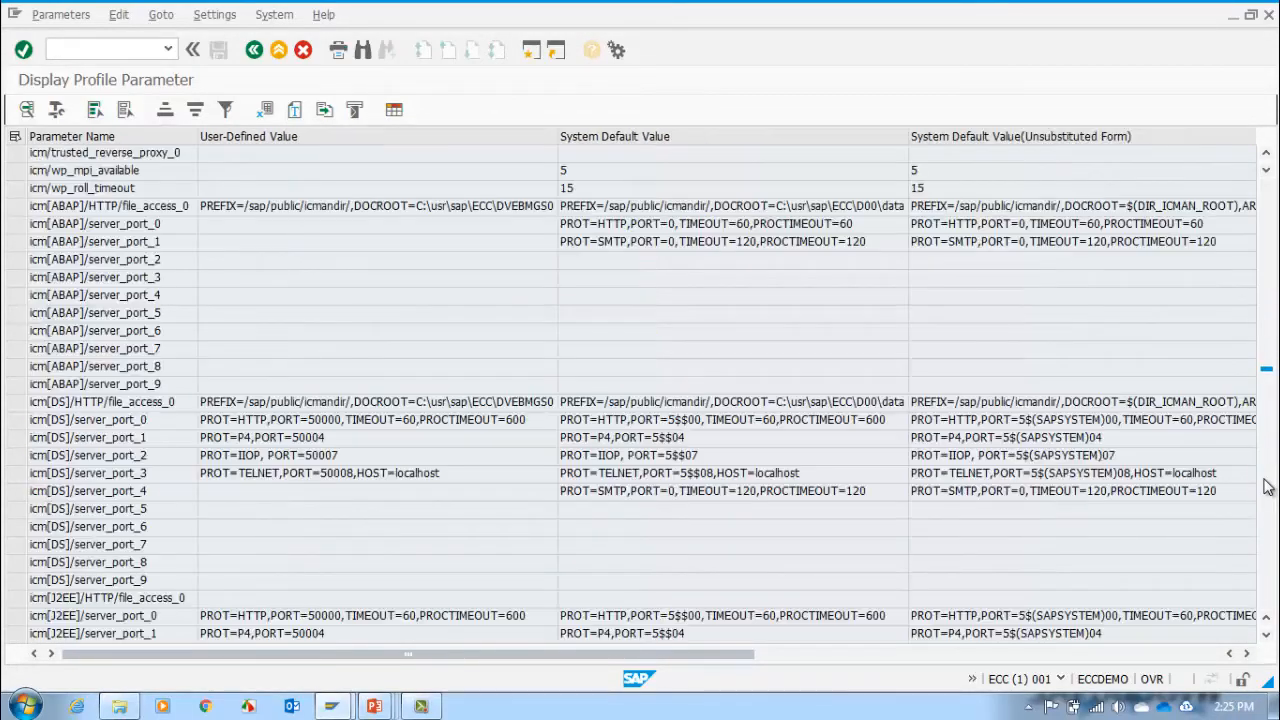
click(1267, 487)
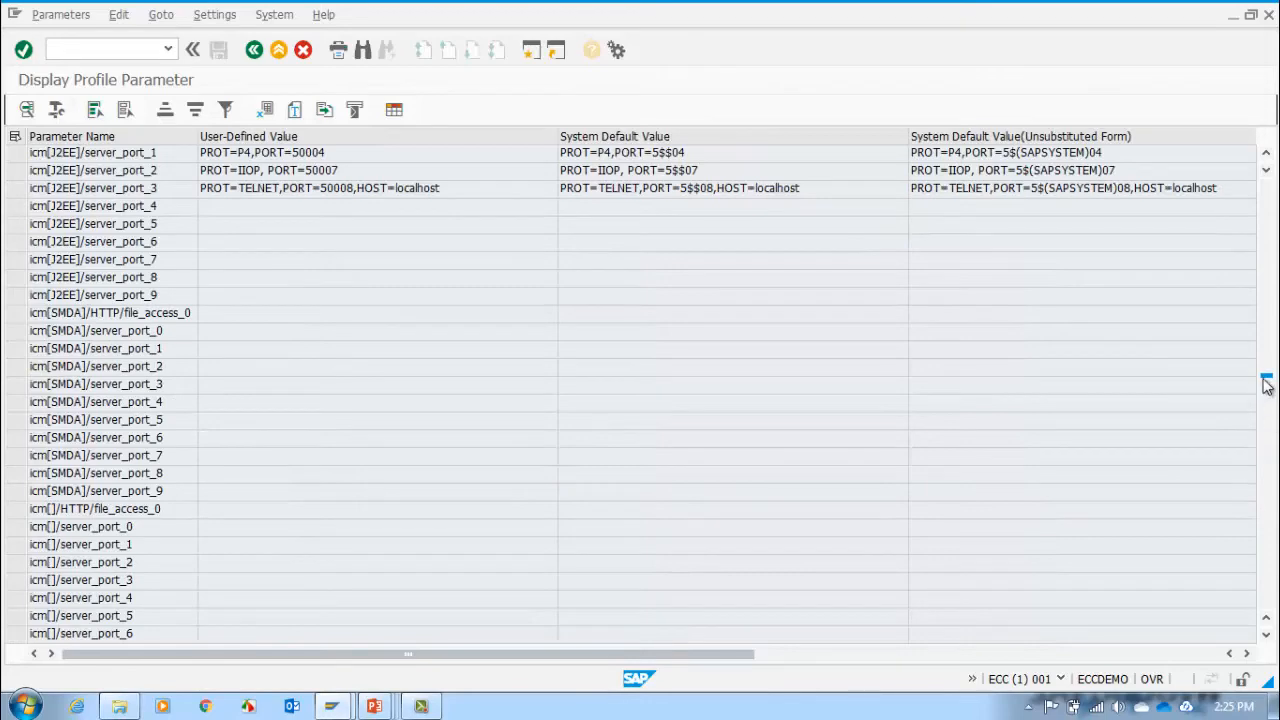
drag(1267, 387, 1267, 470)
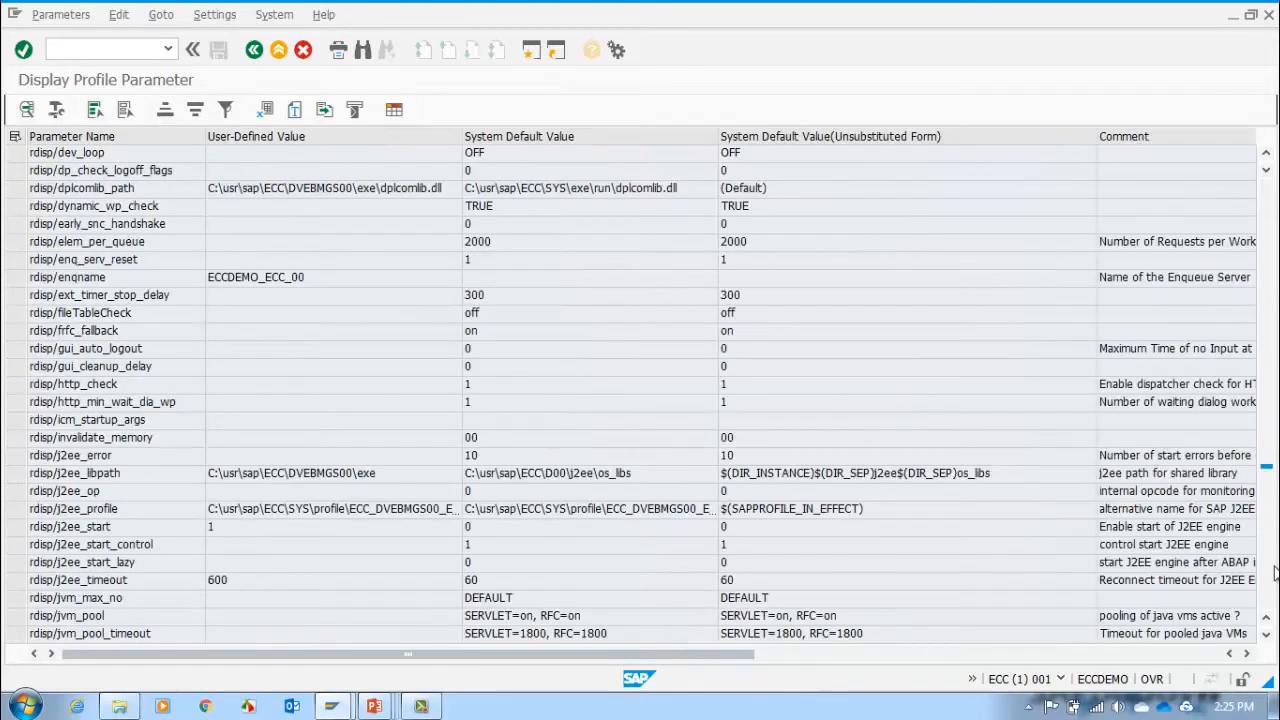
click(1273, 571)
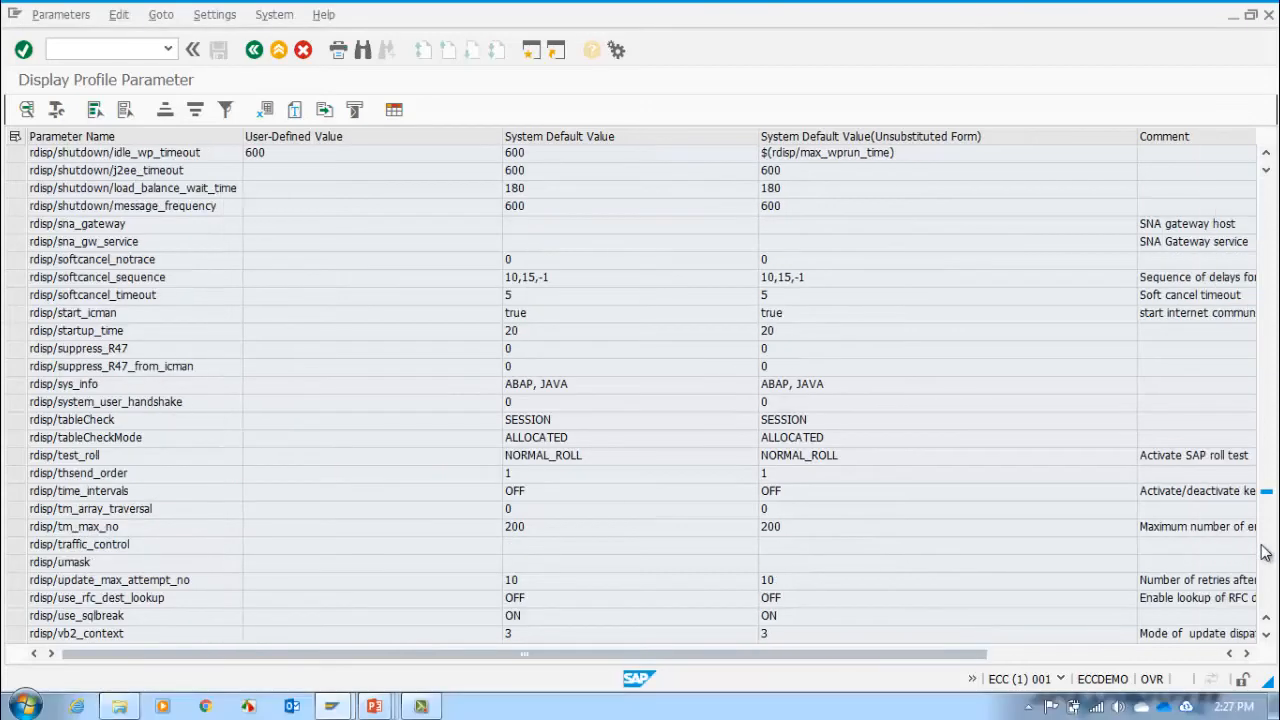
click(1265, 553)
click(1265, 553)
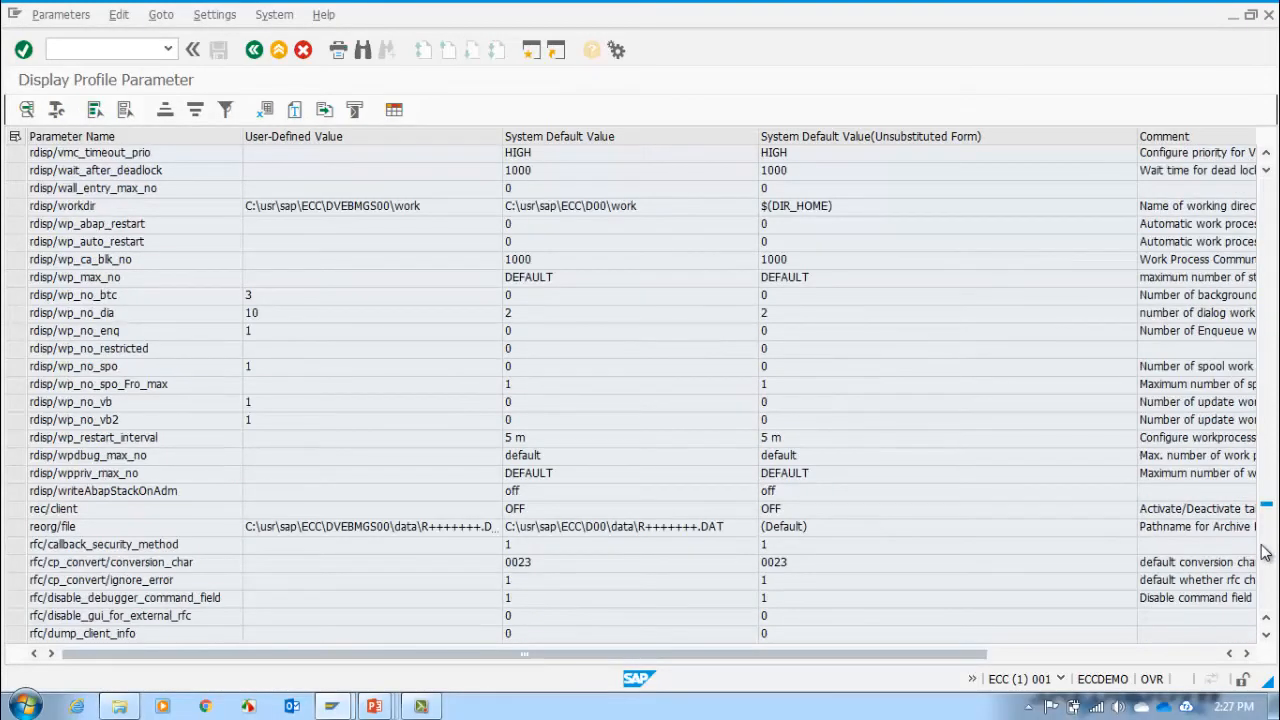
Step: Compare the user-defined, system default and unsubstituted default values of the rdisp/wp_no_dia parameter
click(80, 316)
click(267, 312)
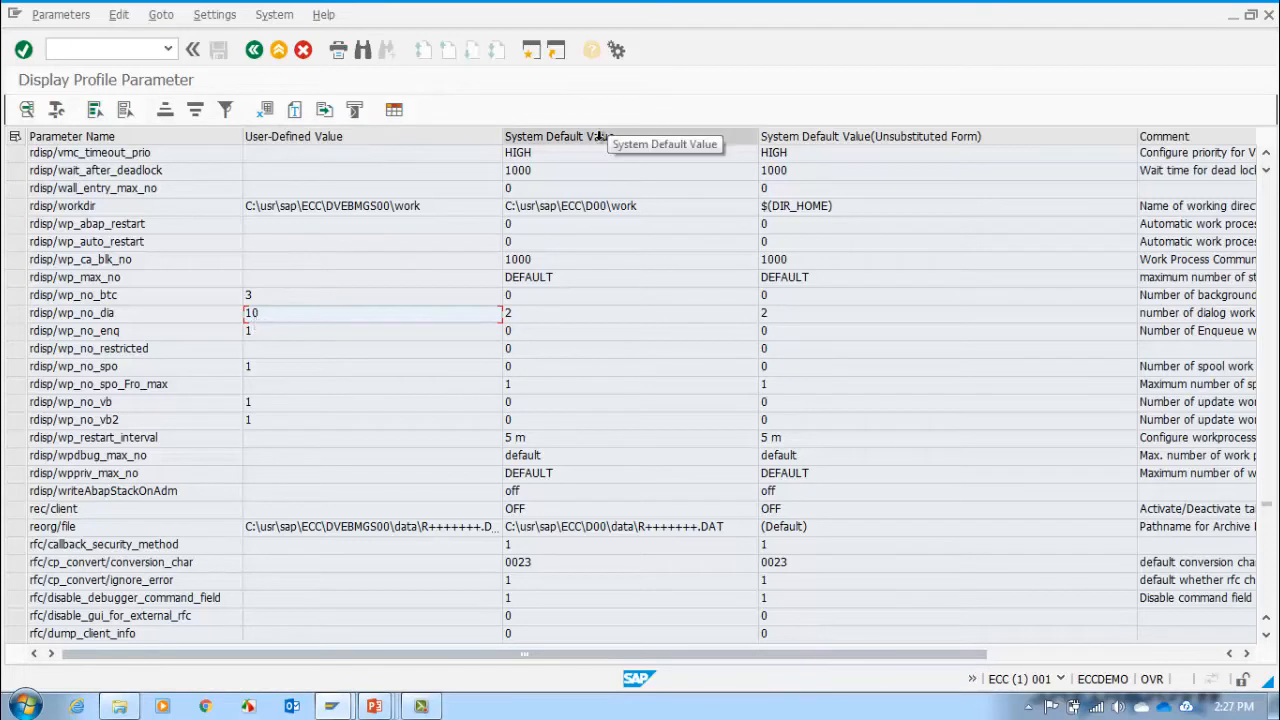
click(556, 314)
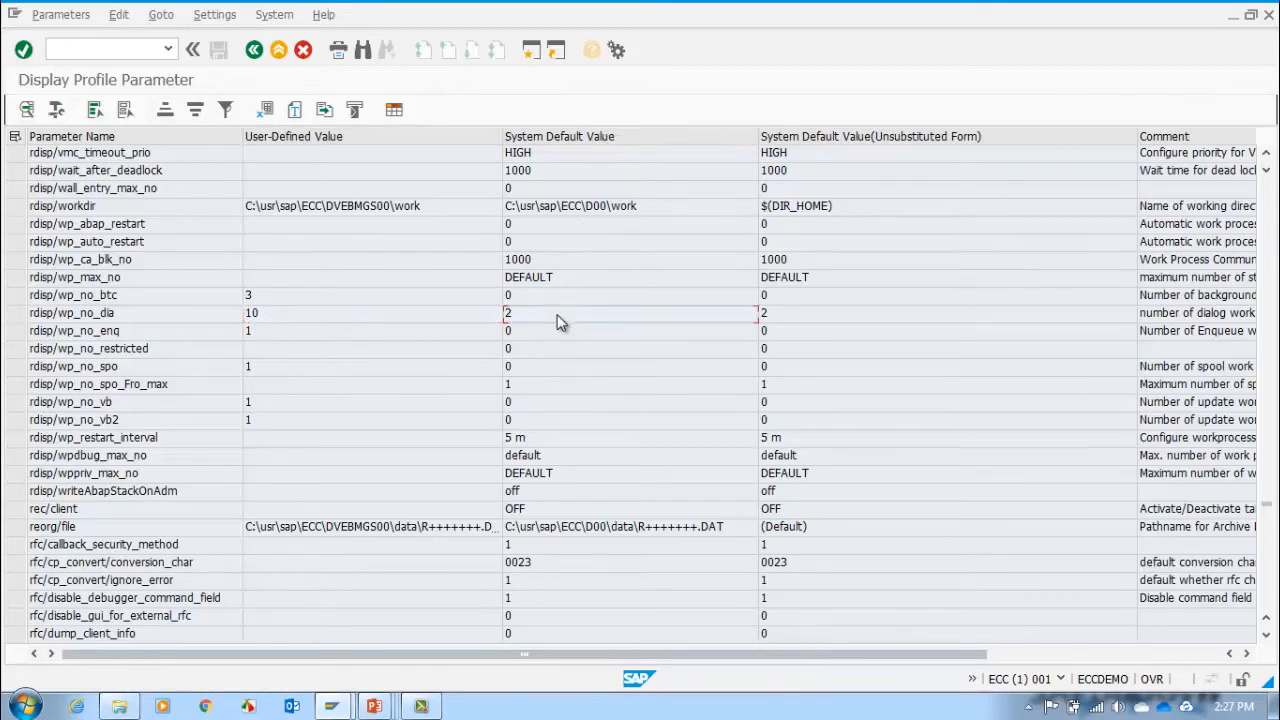
click(797, 318)
click(140, 317)
Step: Review the work process parameters rdisp/wp_no_btc, rdisp/wp_no_enq, rdisp/wp_no_spo, rdisp/wp_no_vb and rdisp/wp_no_vb2 one by one
click(138, 298)
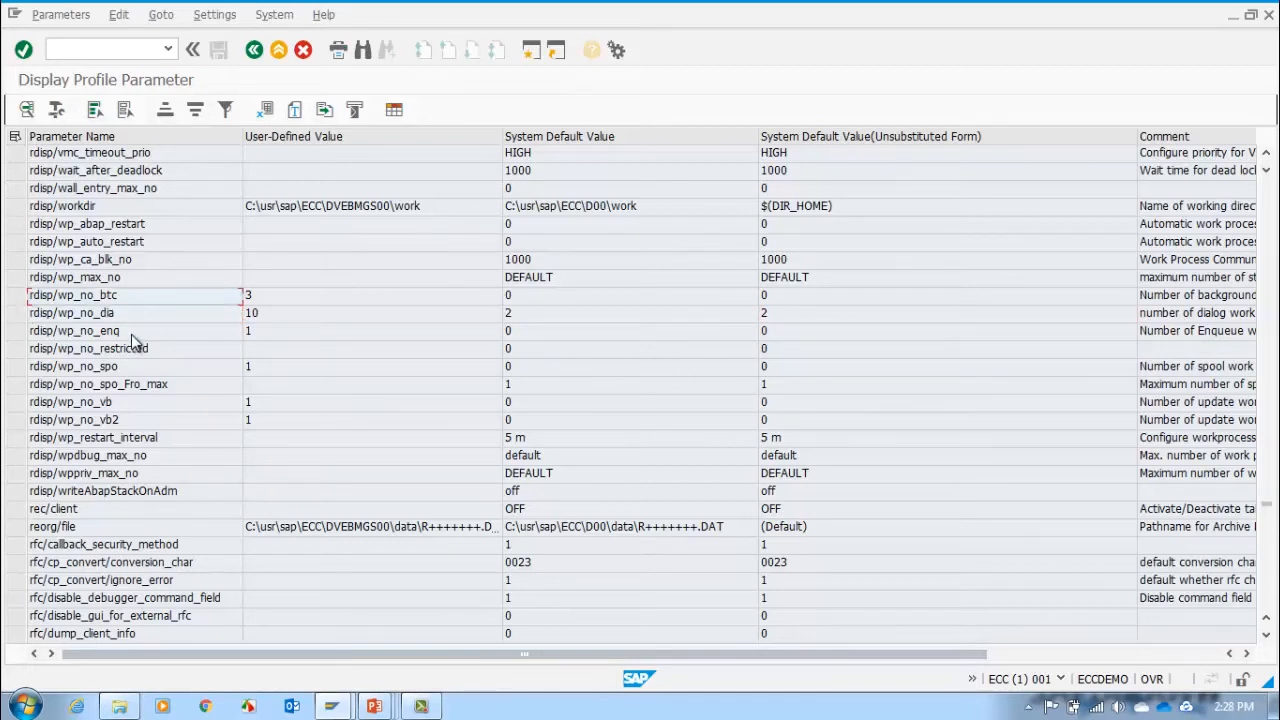
click(131, 332)
click(135, 370)
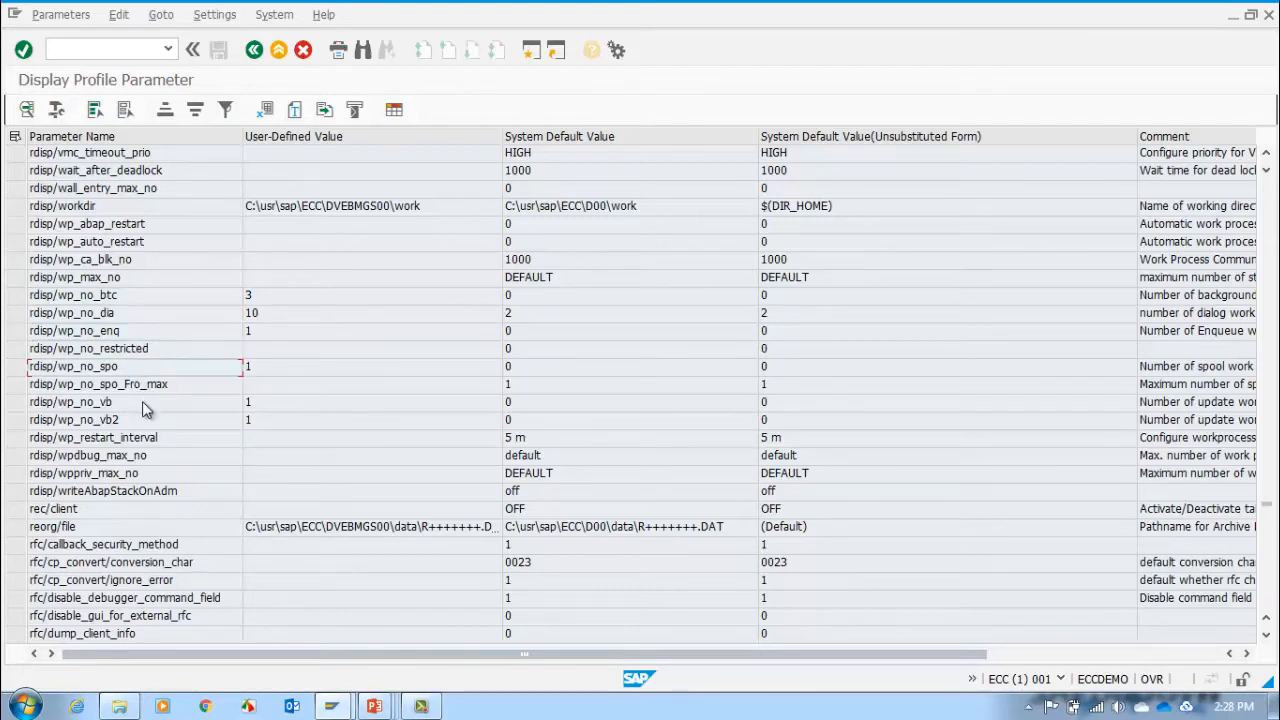
click(142, 404)
click(145, 421)
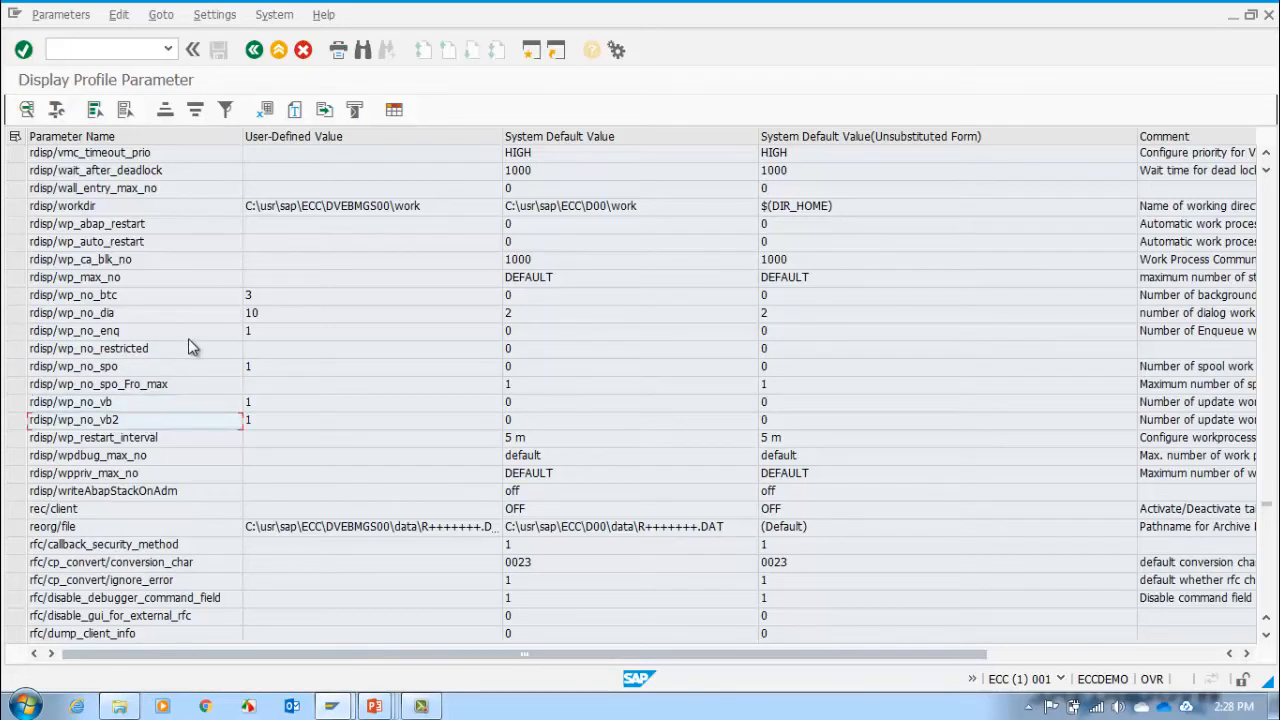
Step: Leave the parameter report and open the process overview with transaction code /nsm50
click(139, 54)
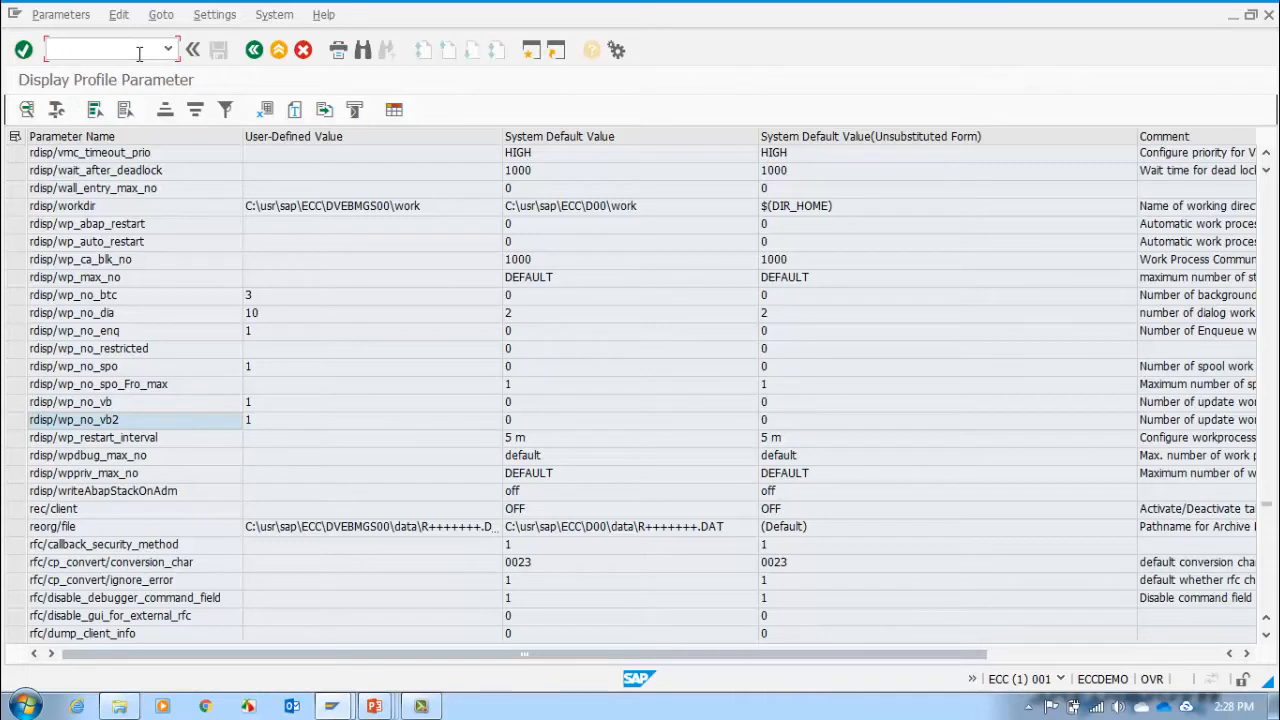
text(/nsm50)
key(Return)
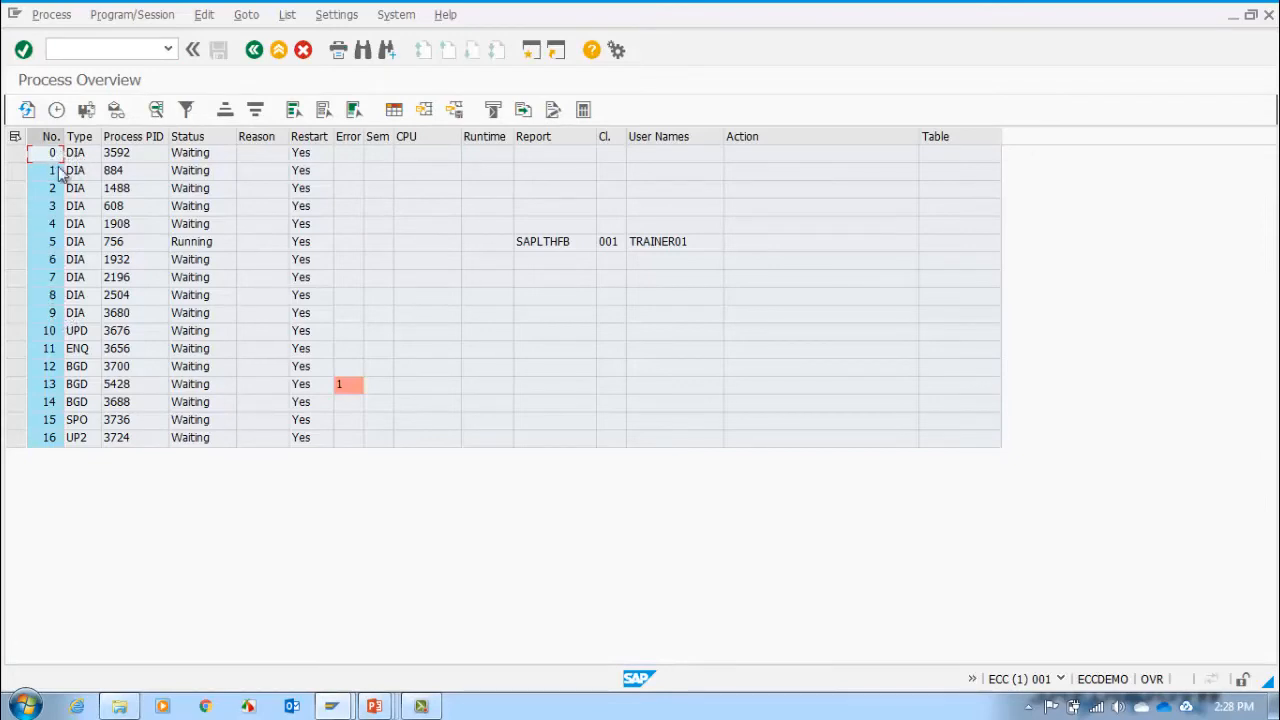
Step: Check the background (BGD) work processes numbered 12 to 14 and return to the SAP Easy Access screen
click(69, 372)
click(71, 385)
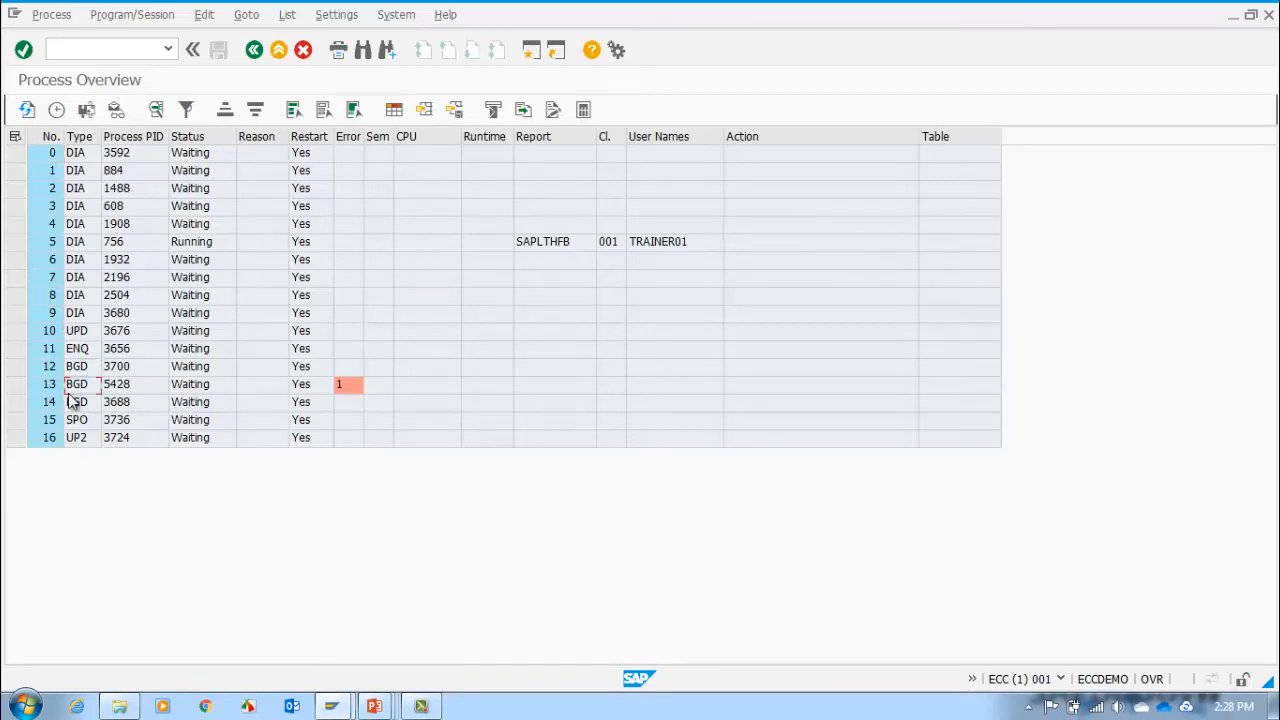
click(72, 401)
click(254, 50)
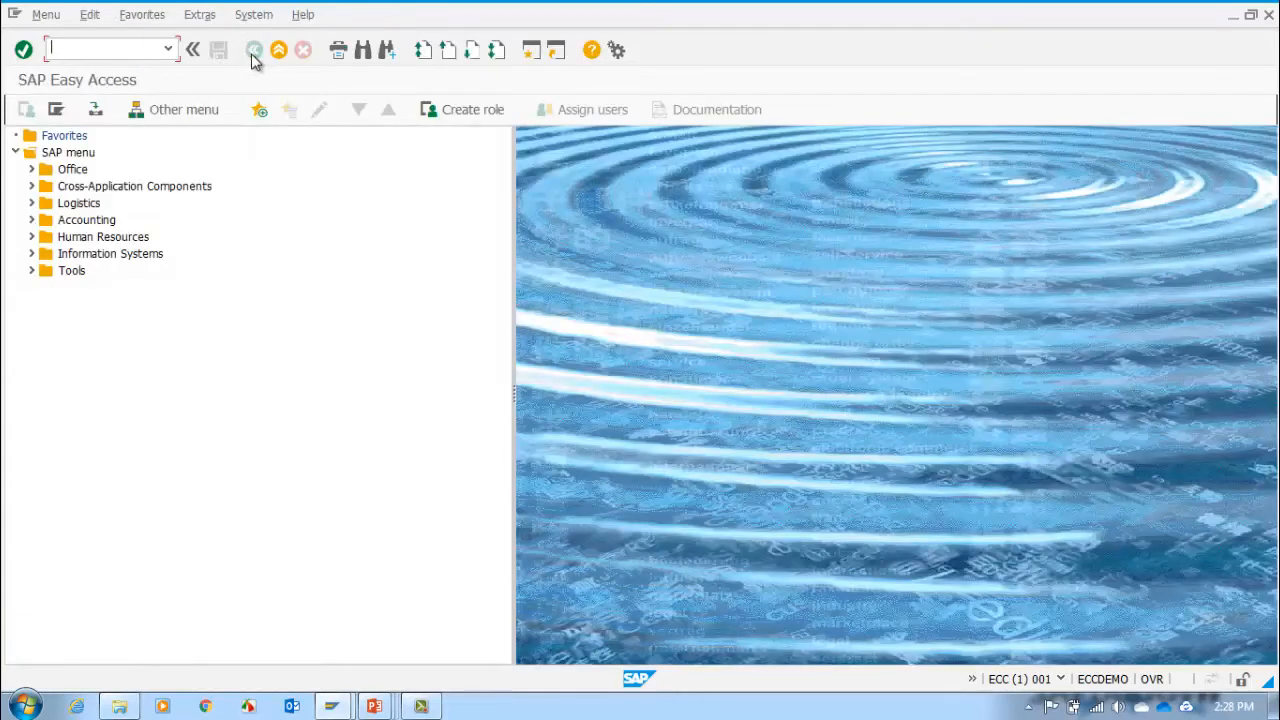
Step: Open profile parameter maintenance with transaction code rz11
click(111, 49)
text(rz11)
key(Return)
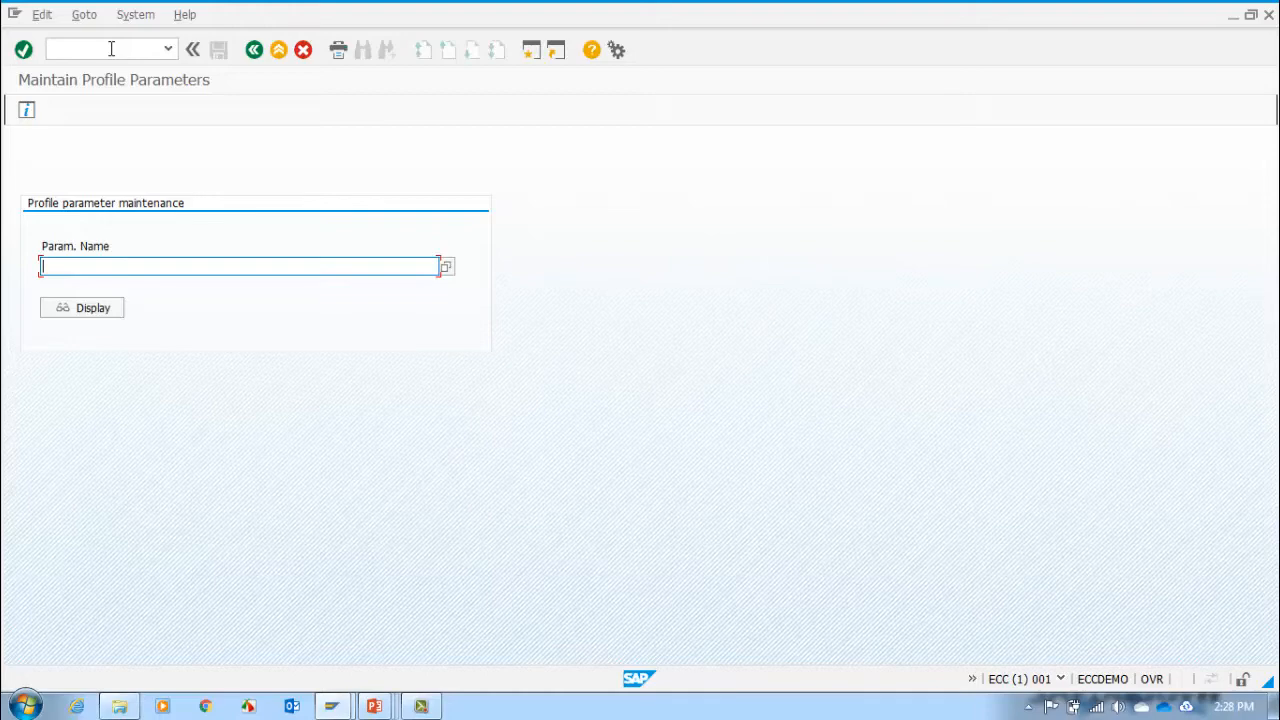
Step: Enter rdisp/wp_no_dia as the parameter name and display its attributes
text(r)
text(disk)
key(BackSpace)
key(BackSpace)
text(sp/wp_no_)
key(Return)
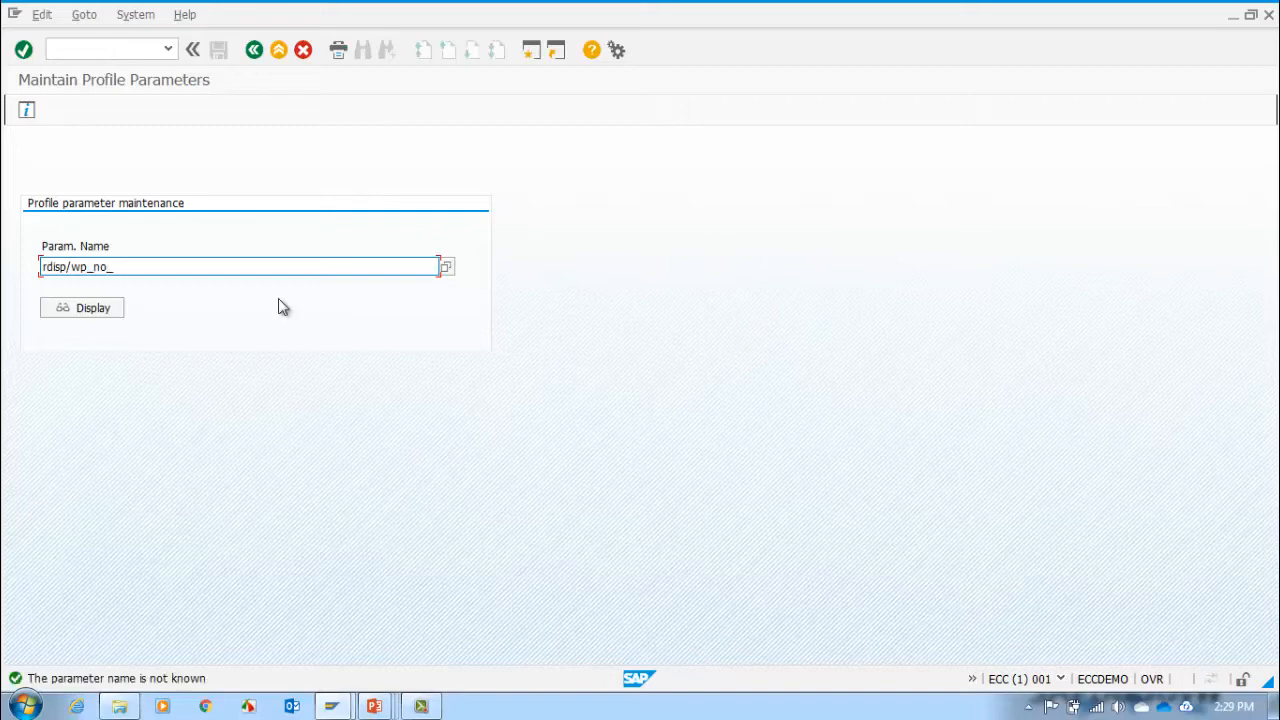
text(dia)
click(88, 312)
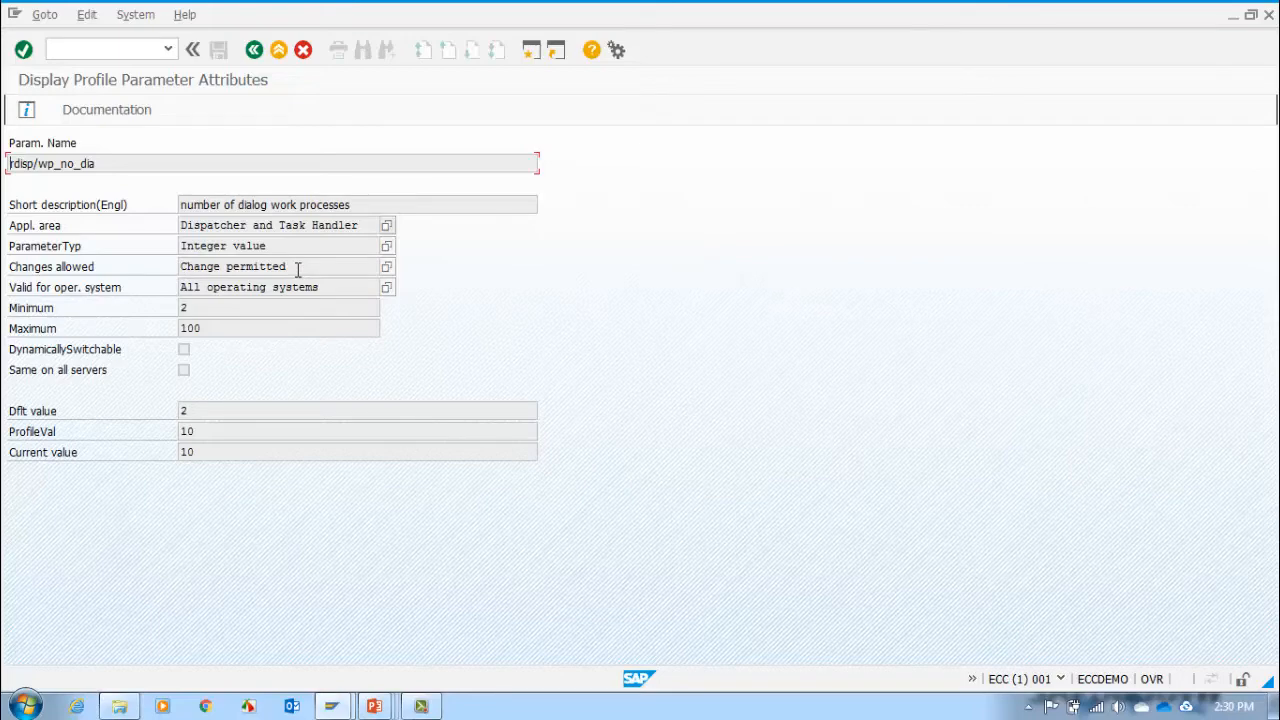
Step: Review the minimum, maximum and current values in the rdisp/wp_no_dia attributes
click(200, 308)
click(205, 321)
click(202, 452)
Step: Read the RZ11 transaction documentation and the documentation for parameter rdisp/wp_no_dia, closing each window after reading
click(27, 110)
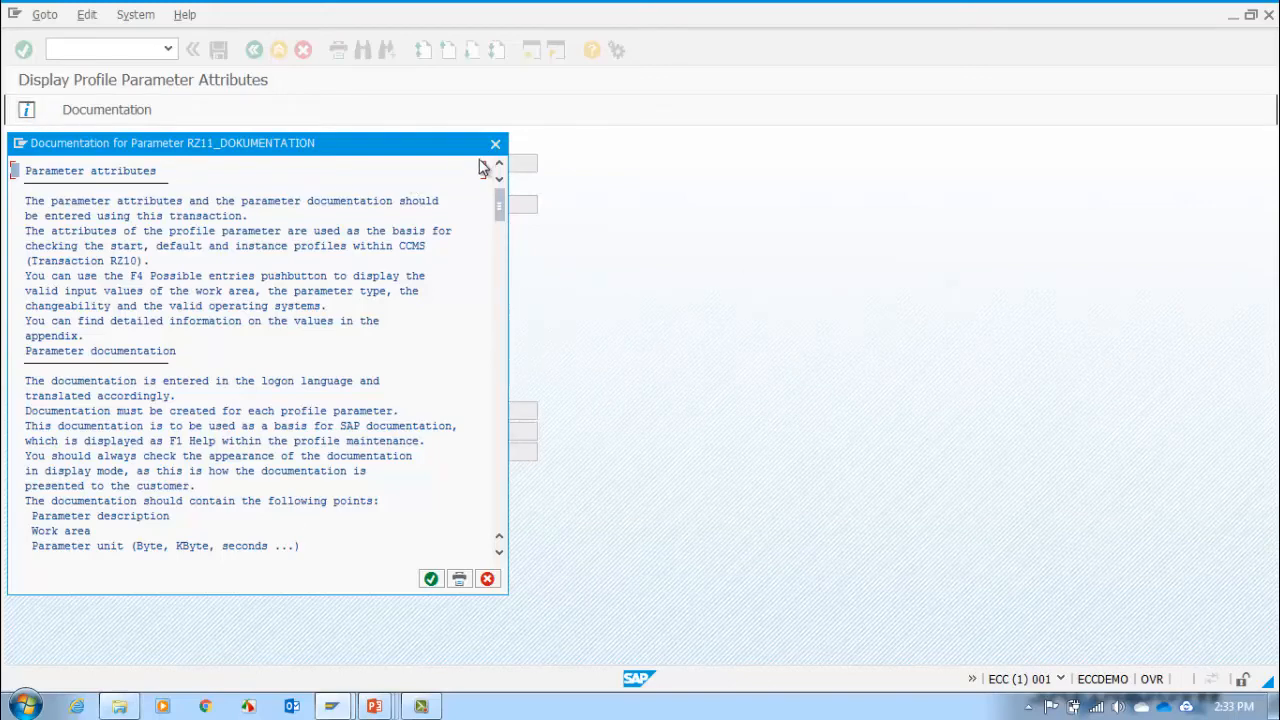
click(494, 146)
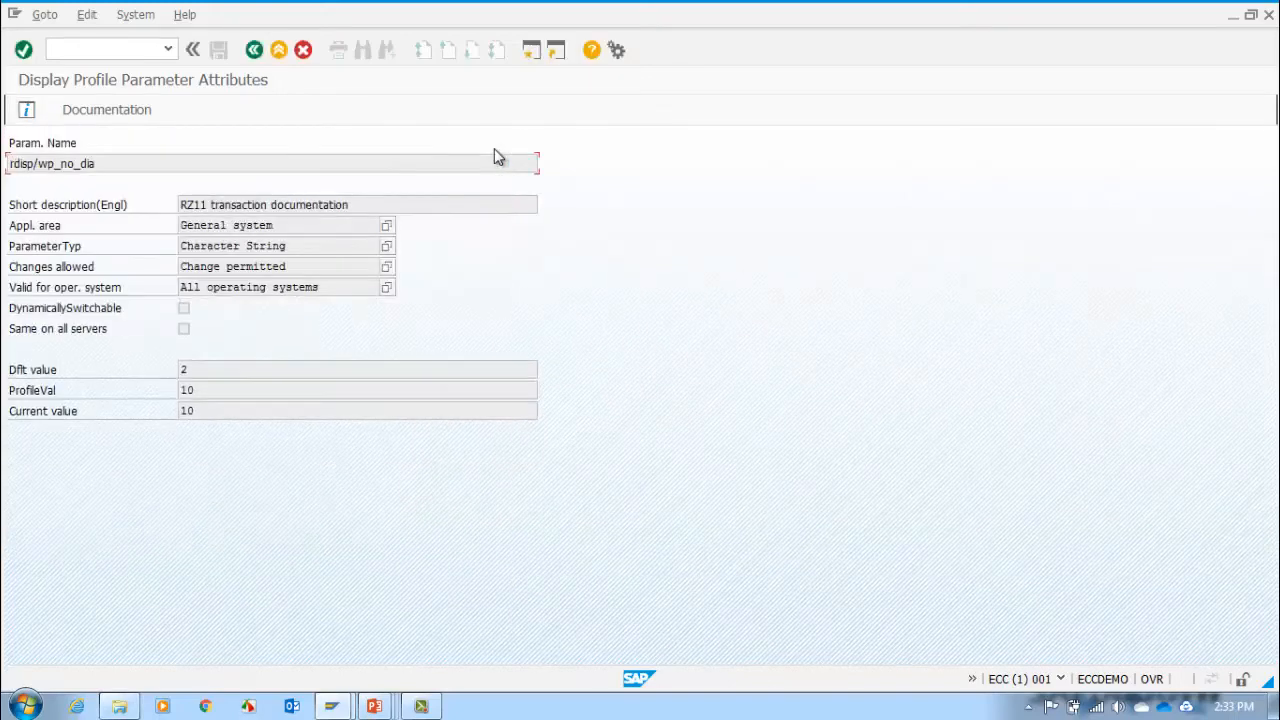
click(90, 116)
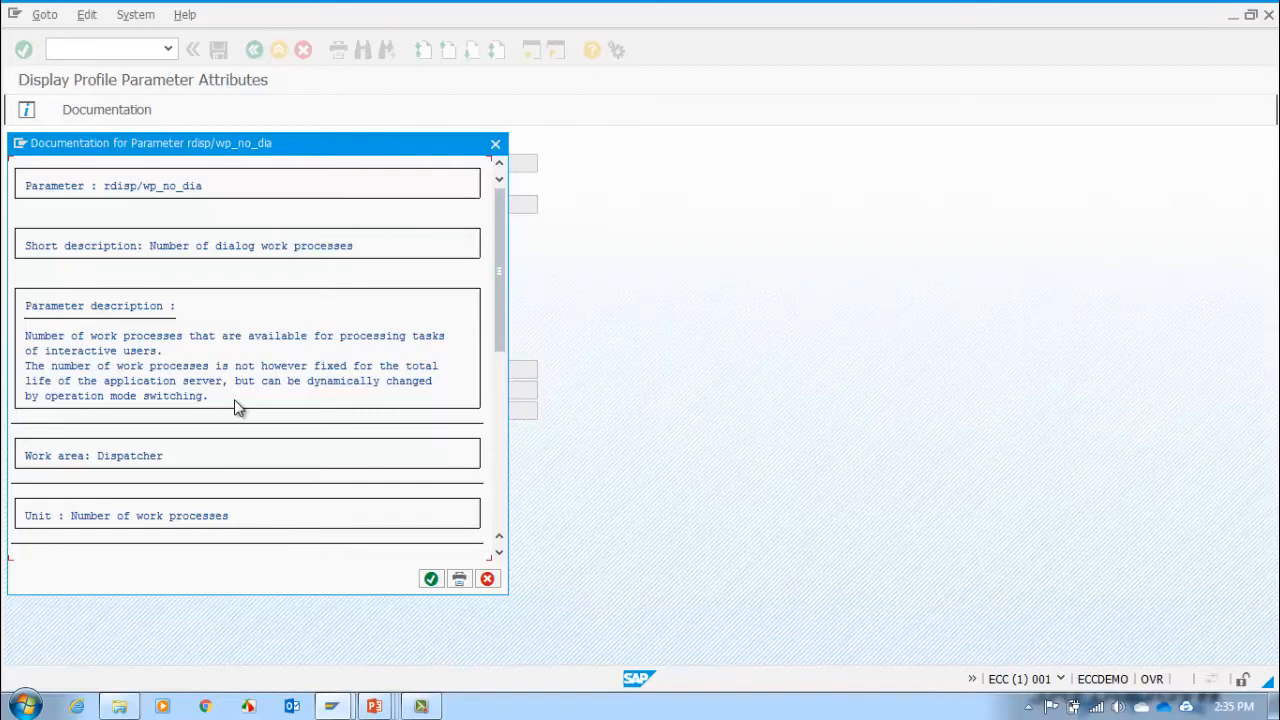
click(500, 520)
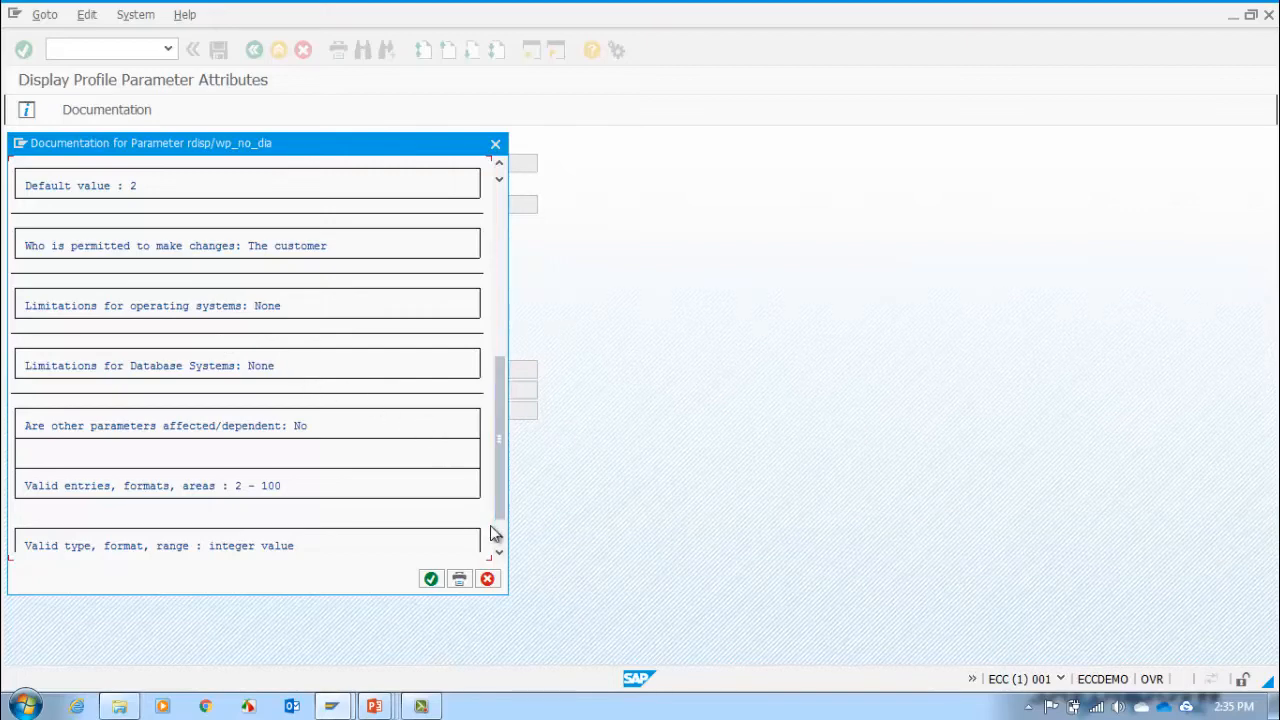
click(489, 580)
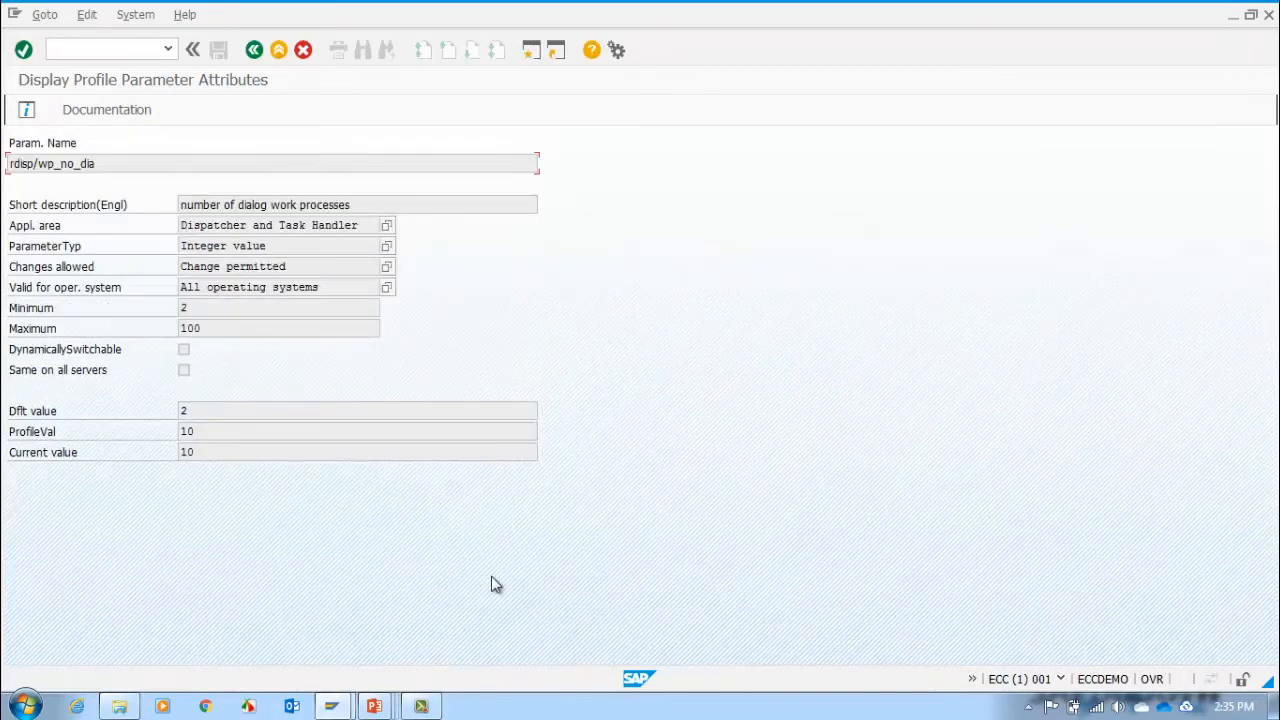
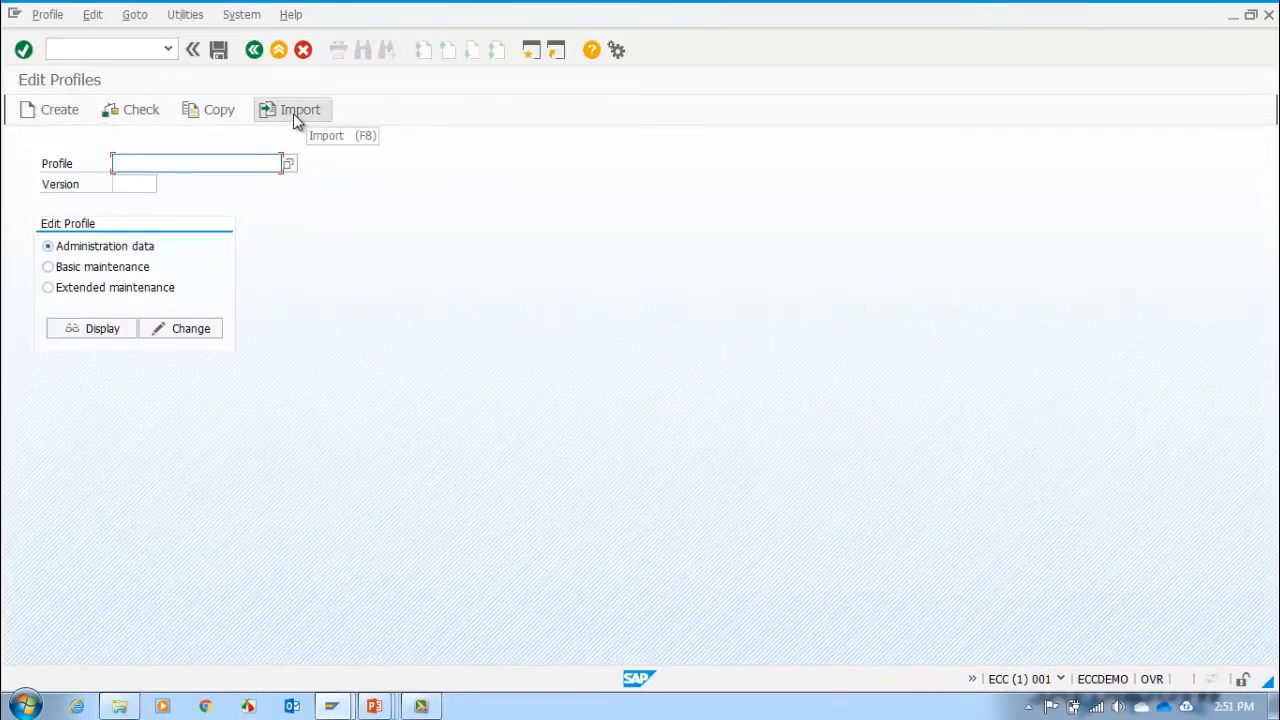
Step: Import the profiles of all active servers and return from the check log to the Edit Profiles screen
click(188, 20)
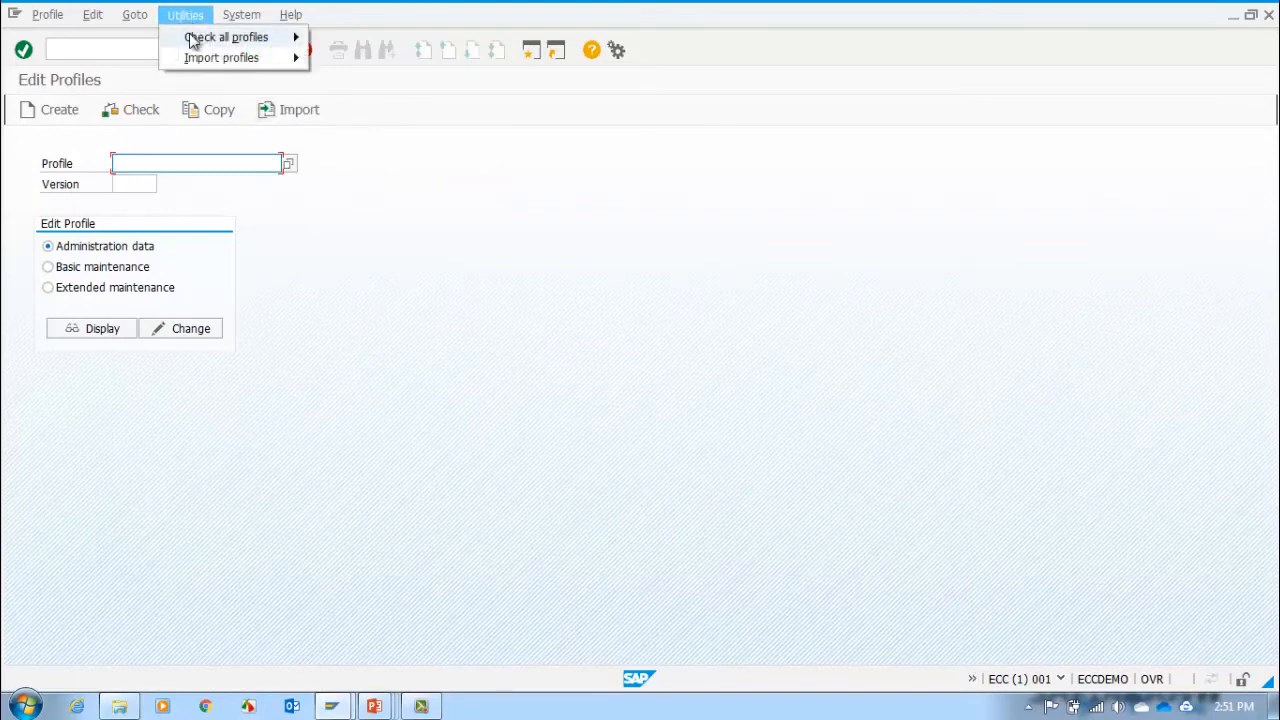
mouse_move(192, 40)
mouse_move(197, 63)
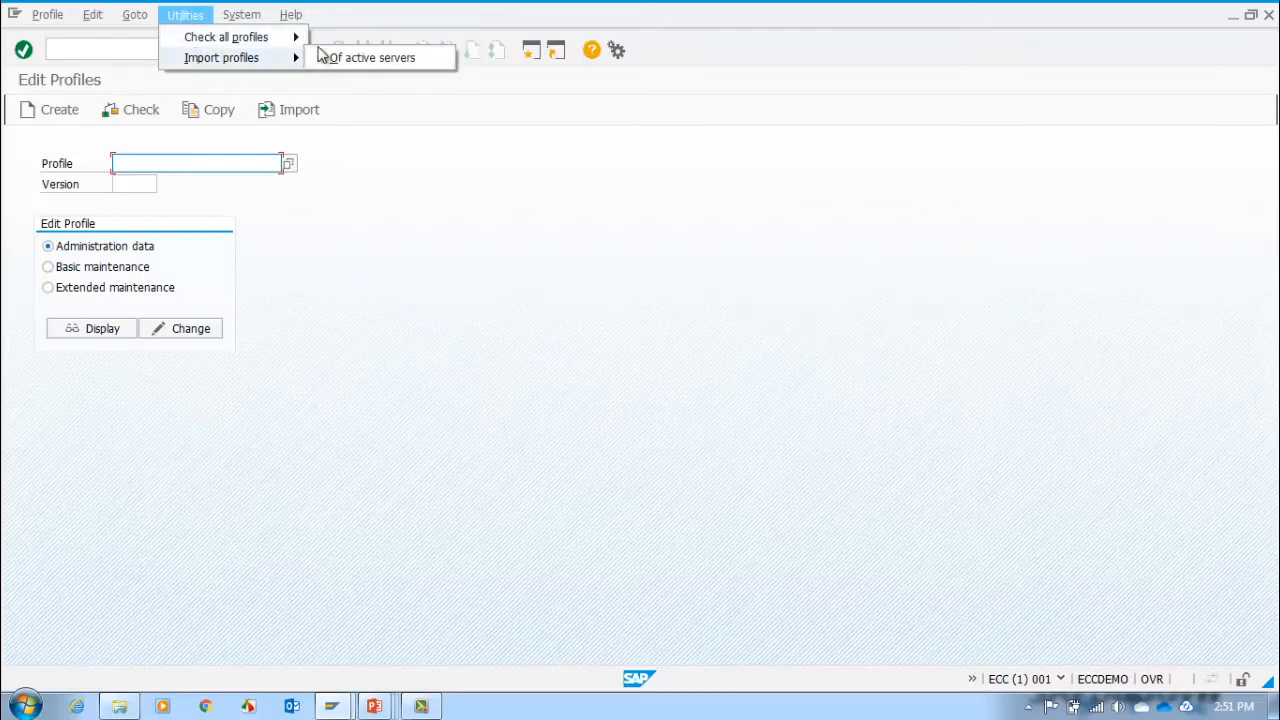
click(347, 61)
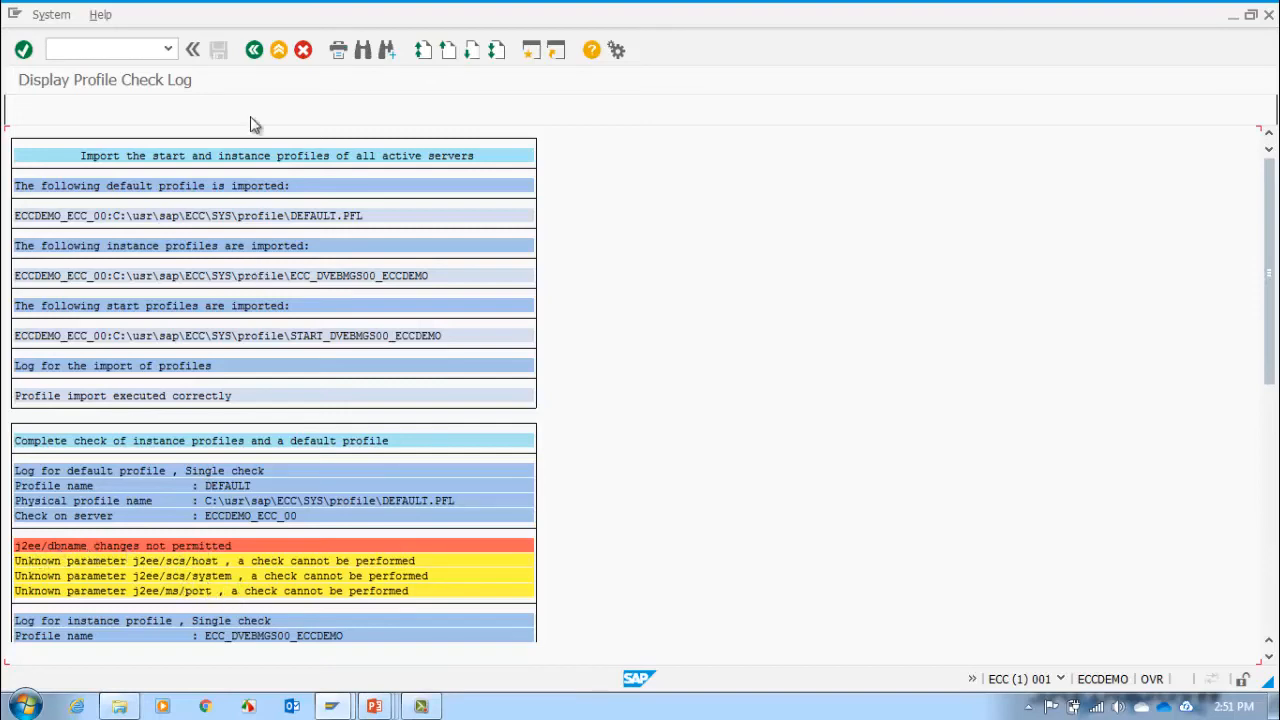
click(255, 50)
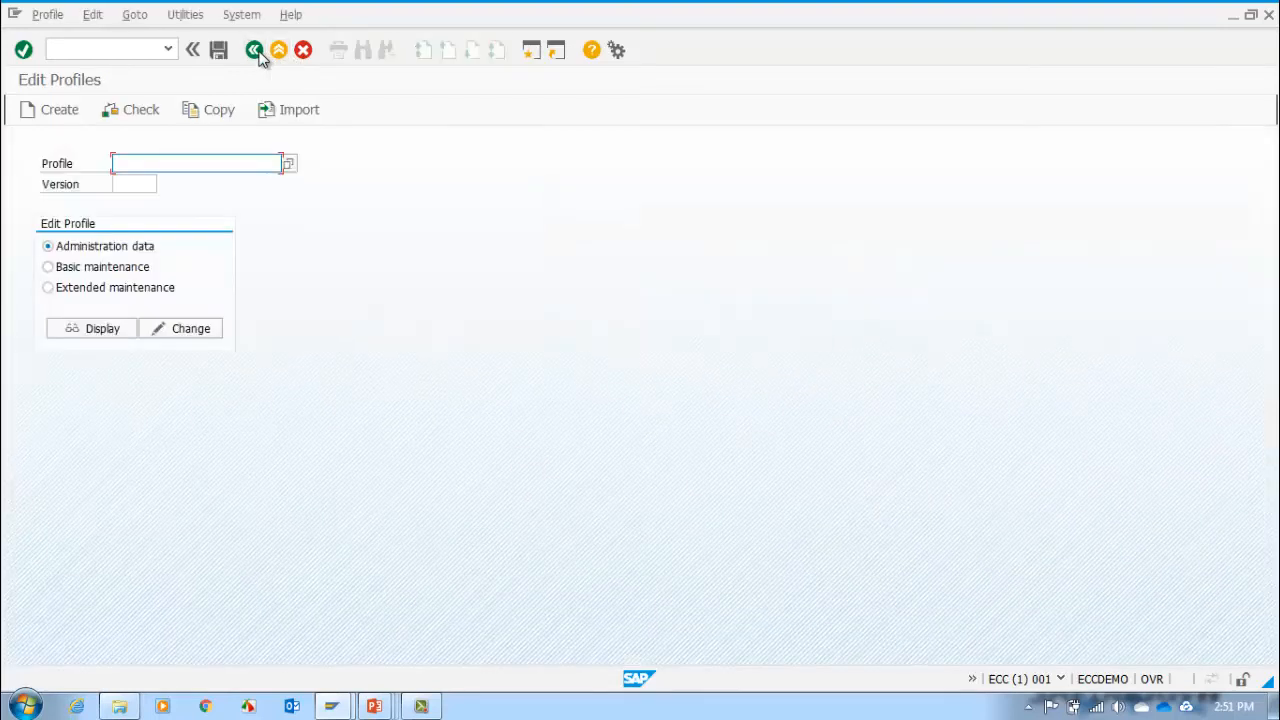
Step: Look through the default, instance and start profiles in the profile value list, then close it without choosing one
click(289, 165)
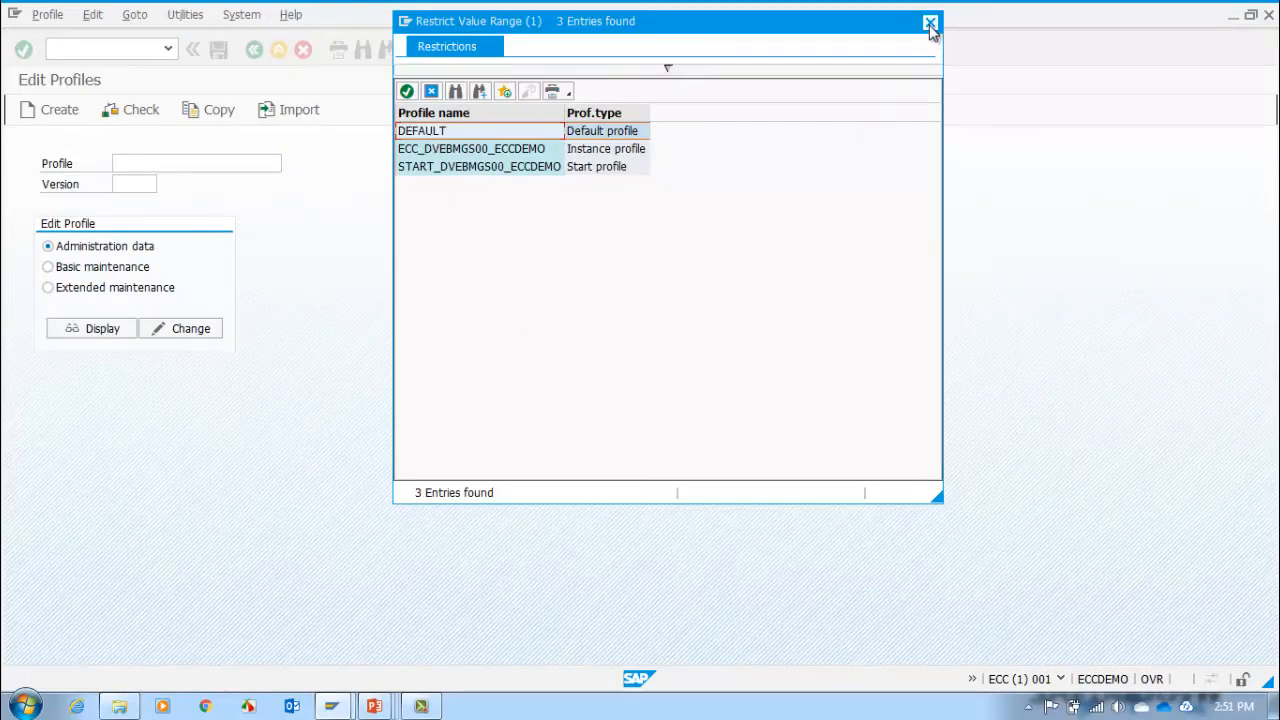
click(442, 156)
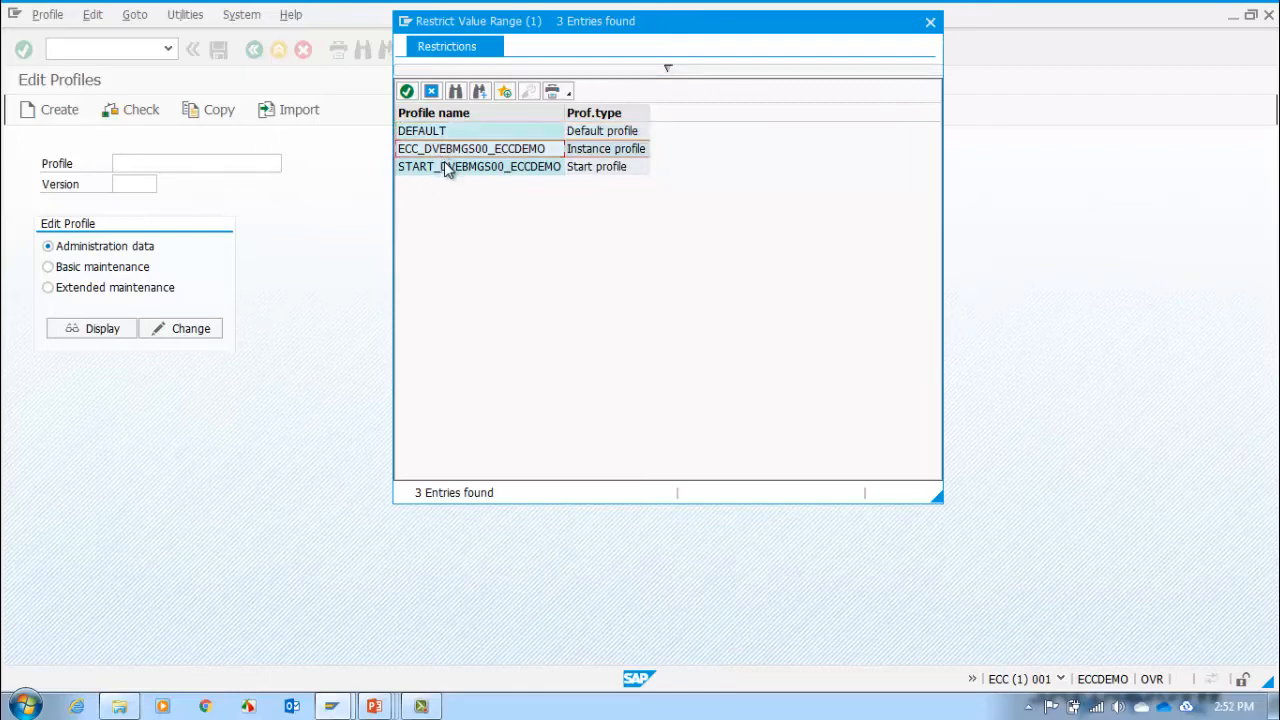
click(445, 167)
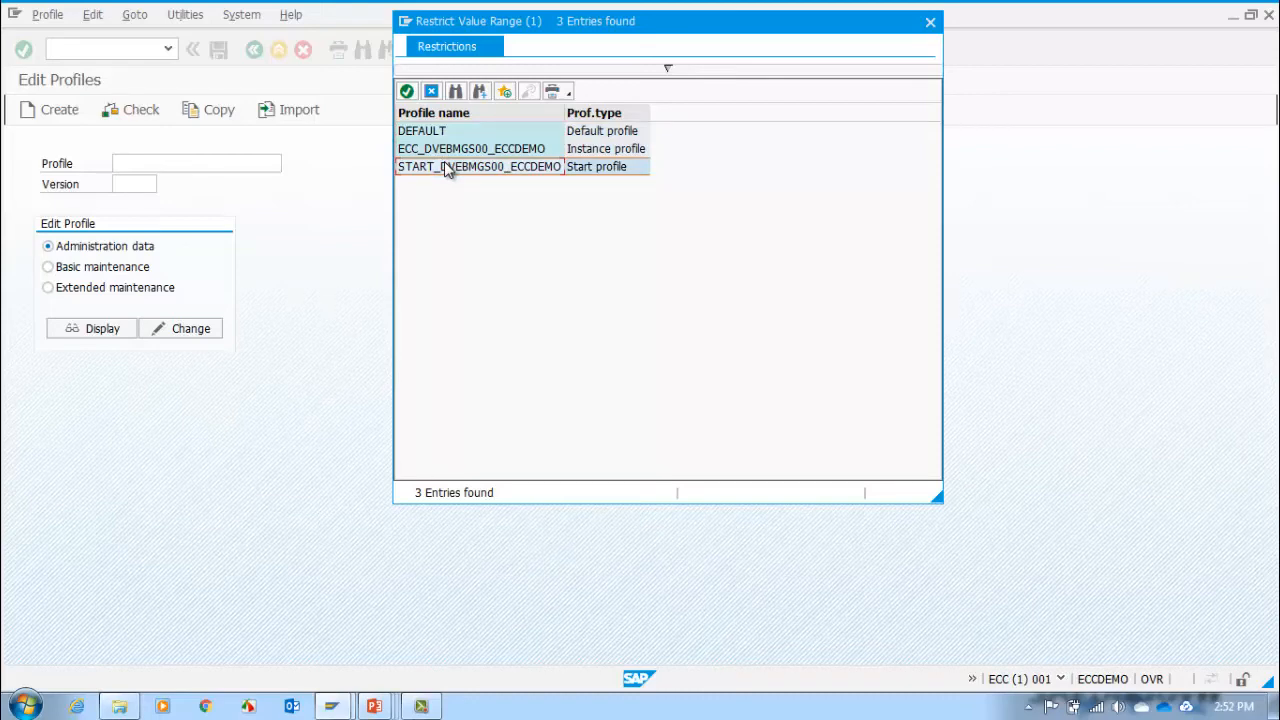
click(460, 148)
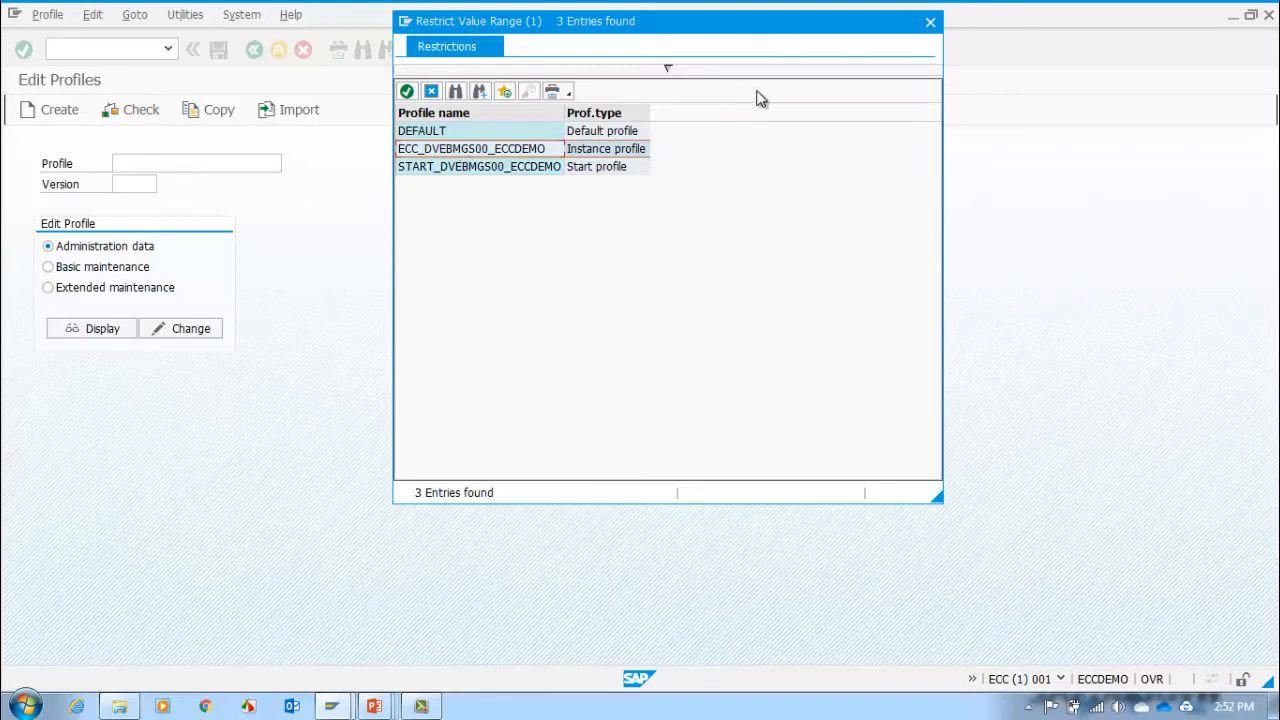
click(930, 22)
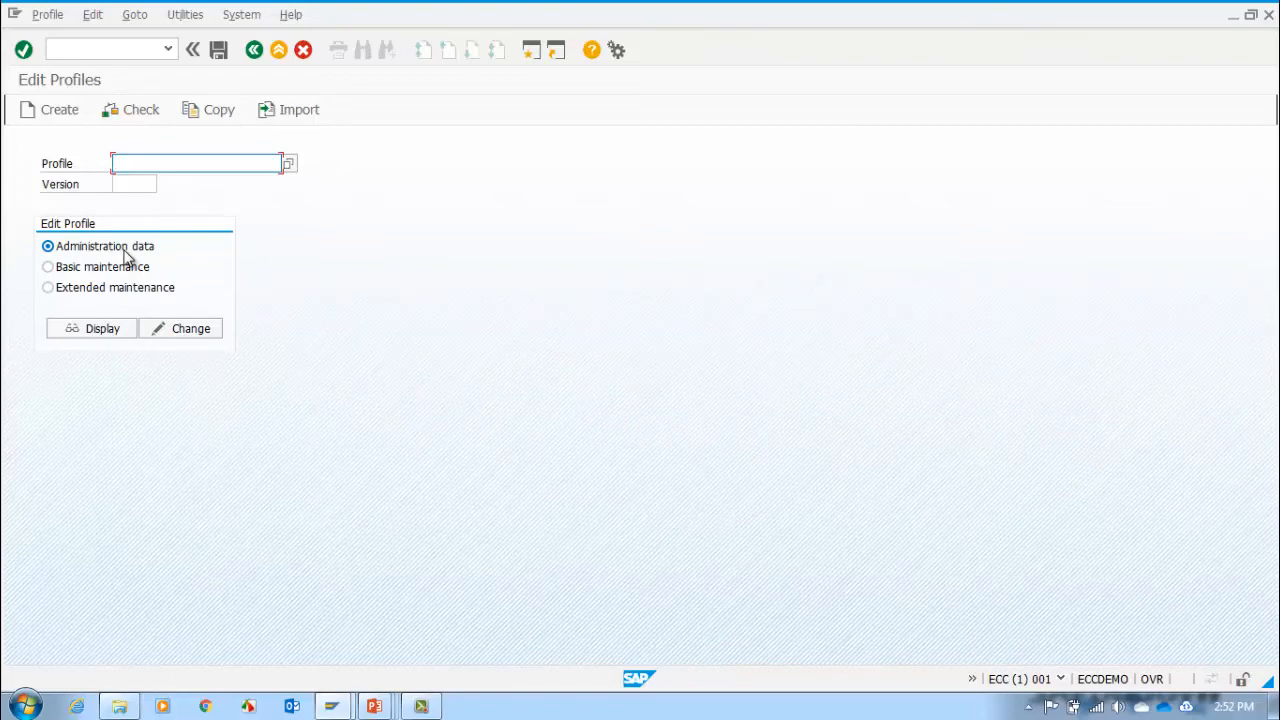
Step: Choose the DEFAULT profile from the value list and display its administration data
click(104, 334)
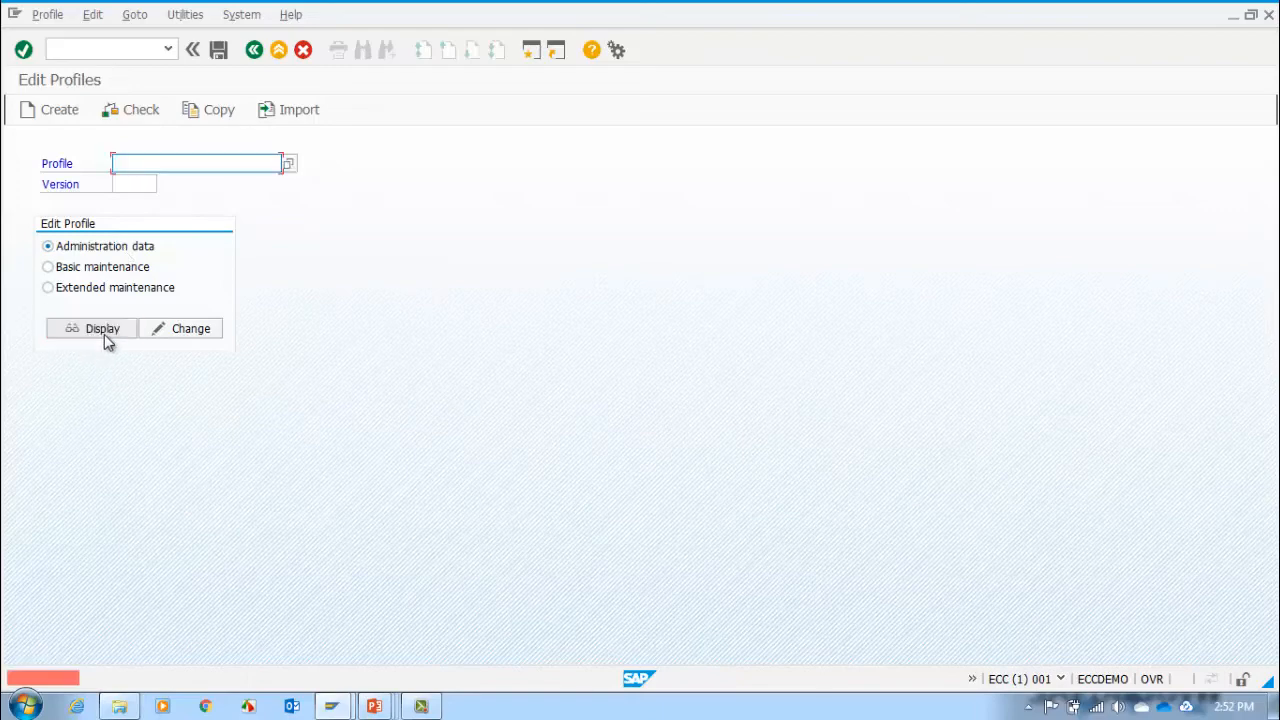
click(288, 165)
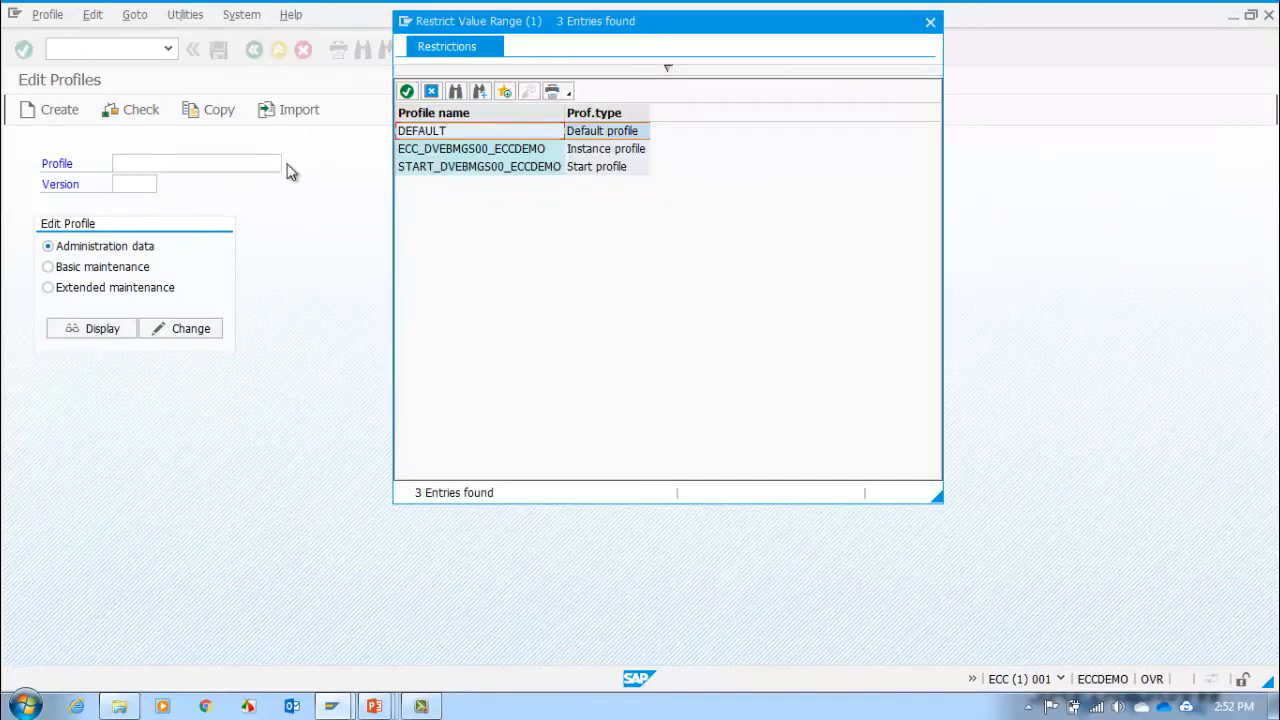
double_click(439, 131)
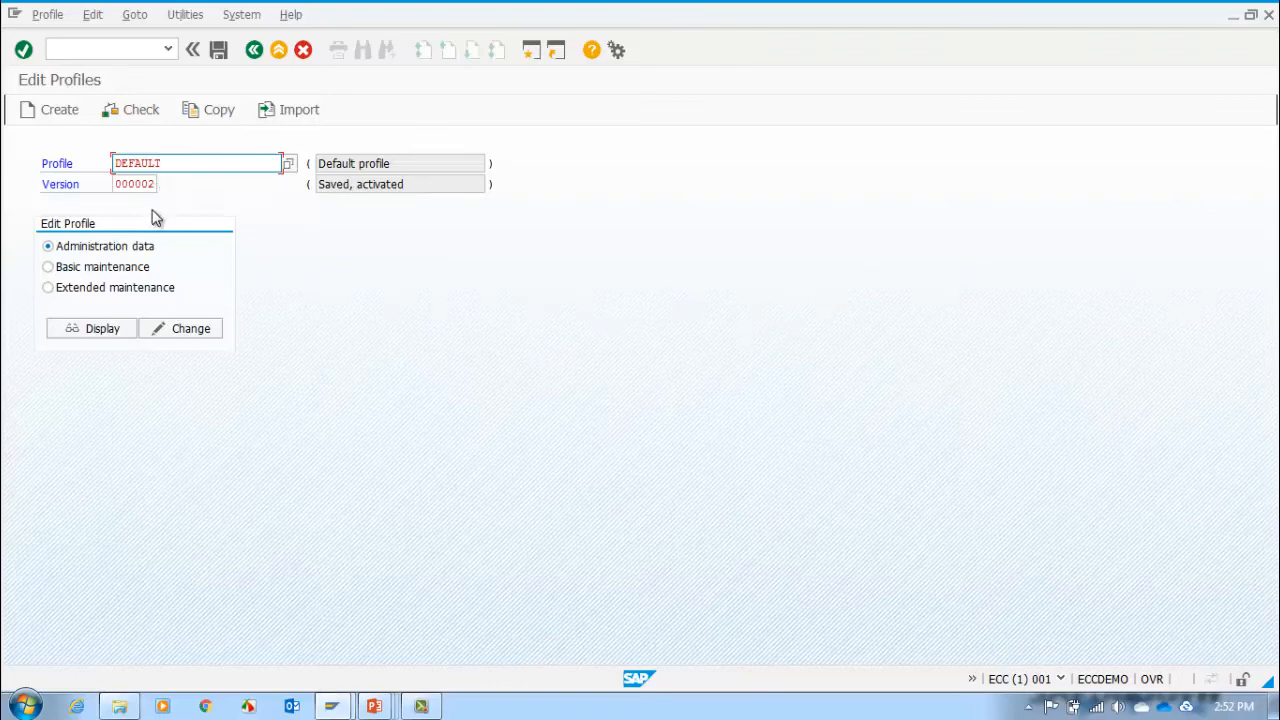
click(103, 328)
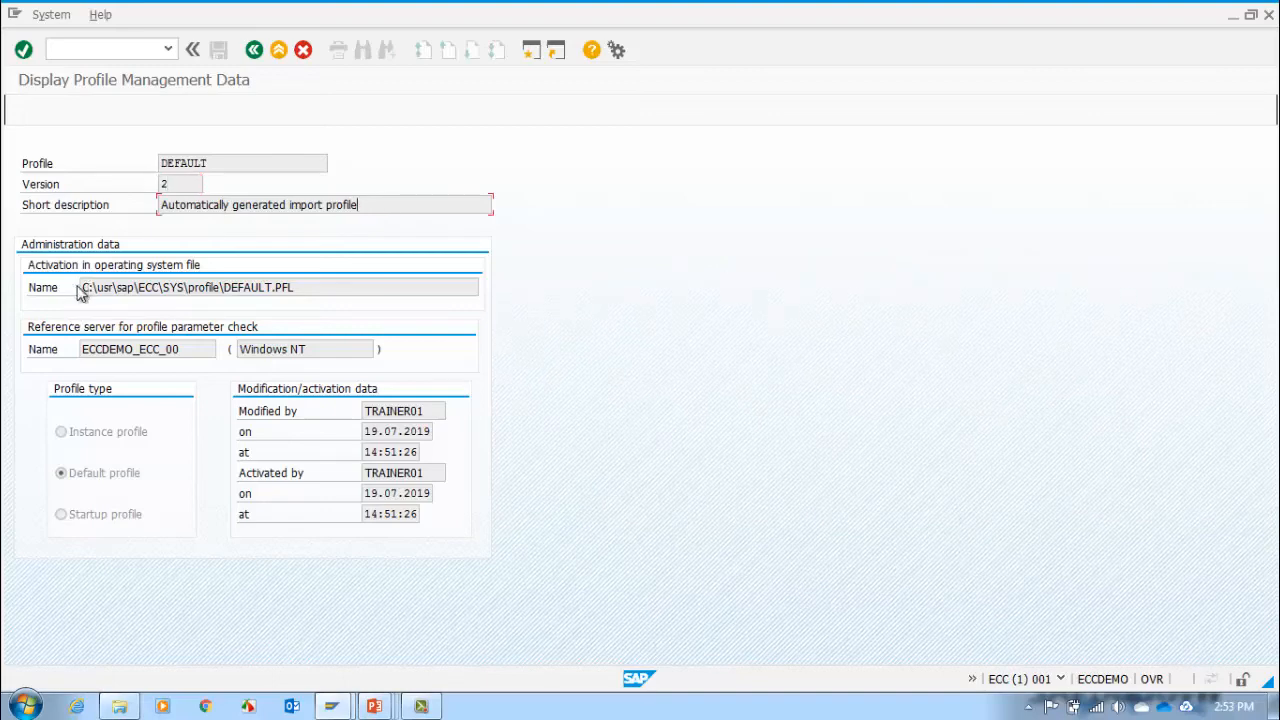
Step: Examine the operating system file path and reference server in the DEFAULT profile's administration data, then return to Edit Profiles
drag(80, 287, 319, 295)
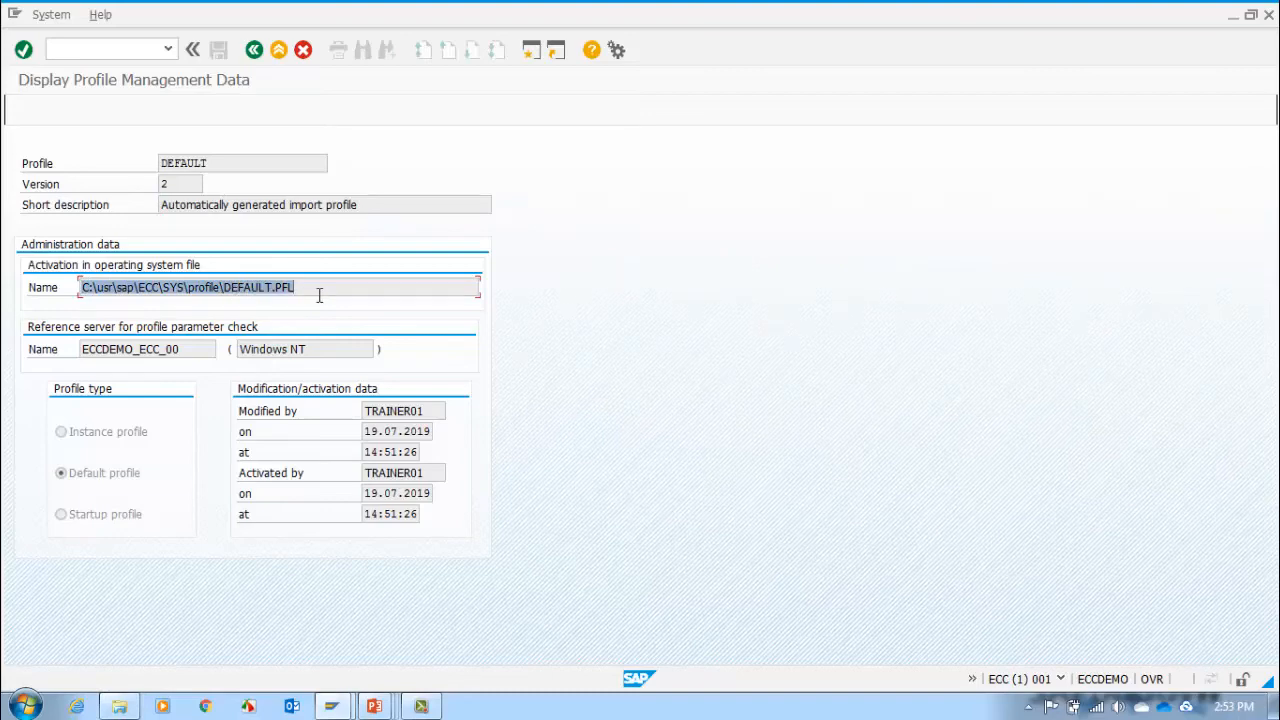
click(319, 295)
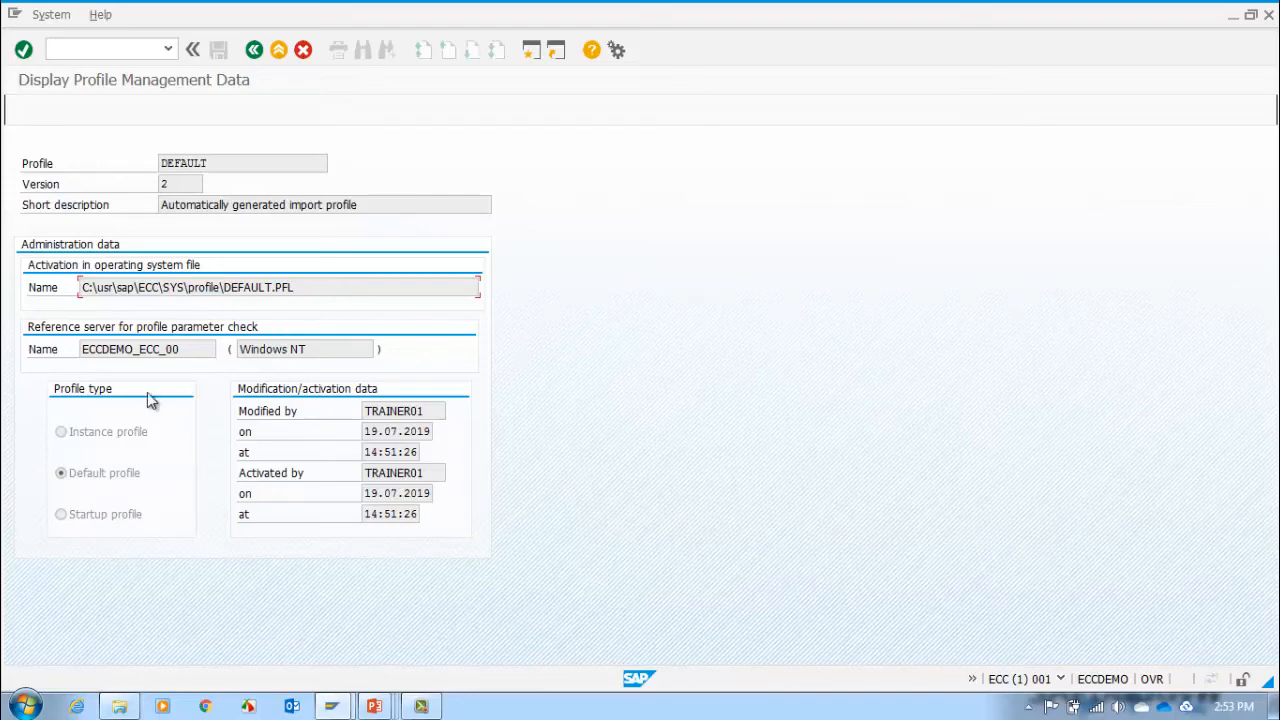
click(83, 349)
drag(188, 349, 84, 349)
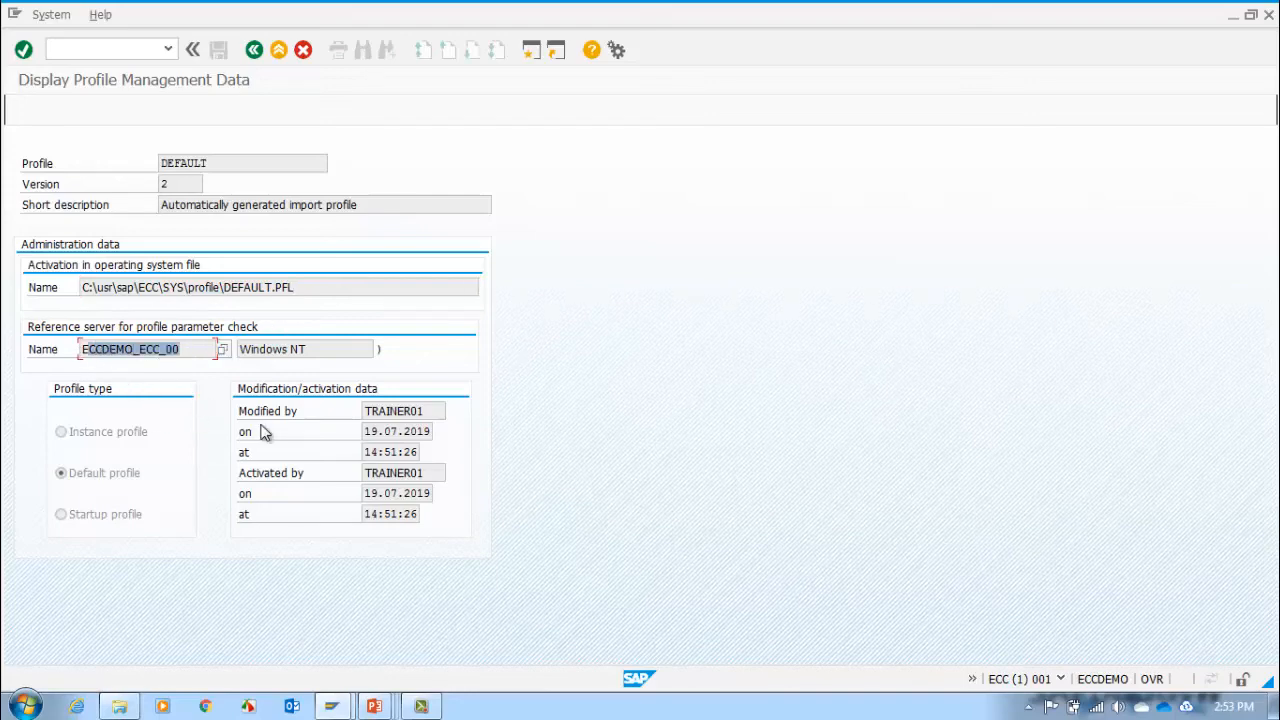
click(341, 346)
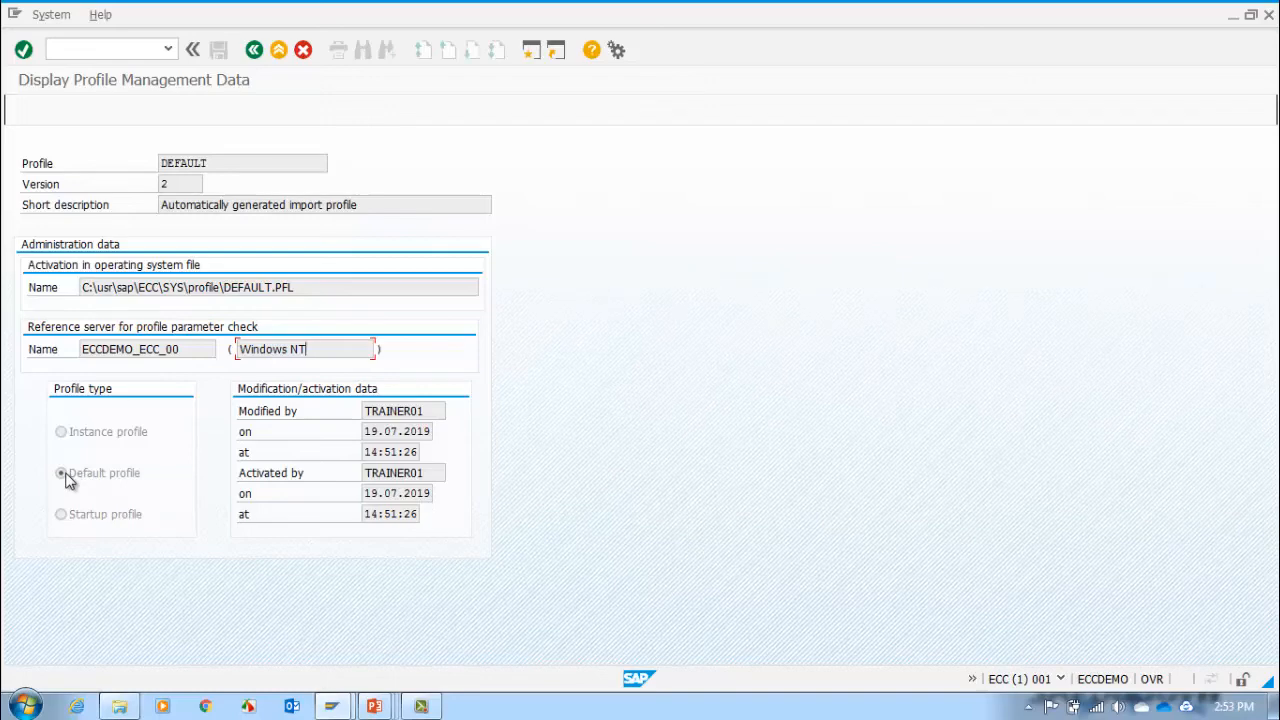
click(254, 52)
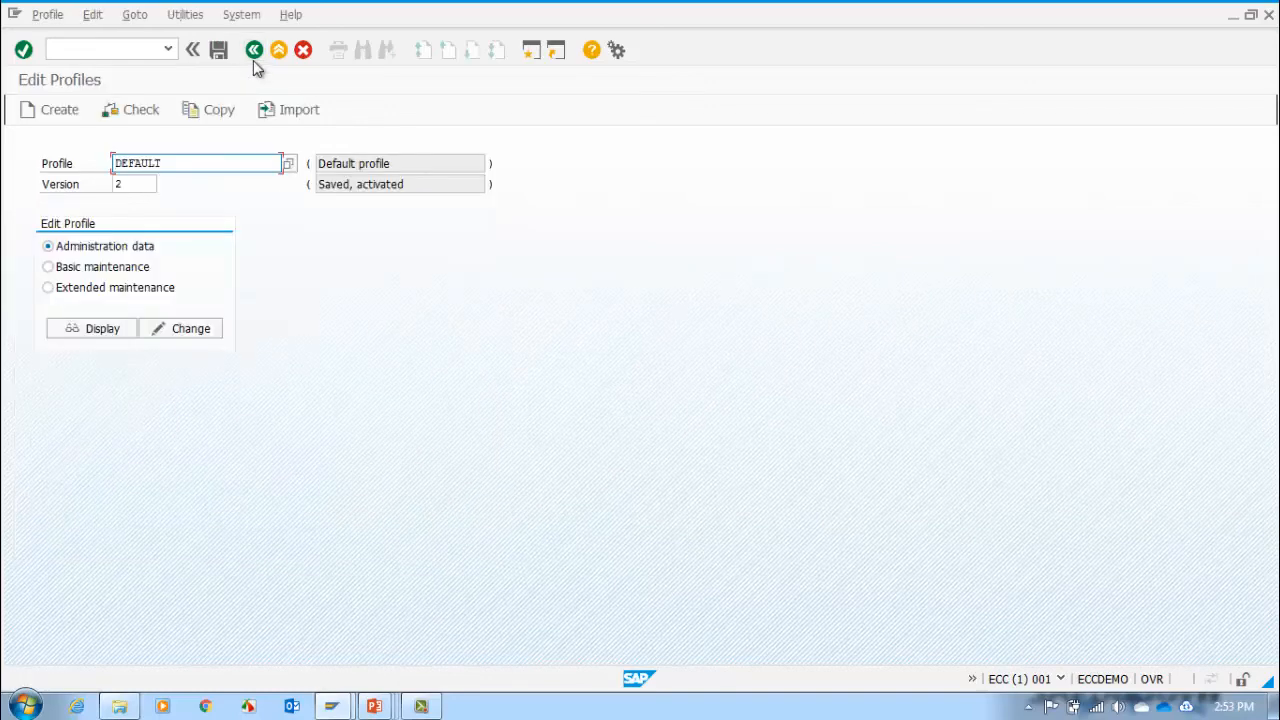
Step: Open the DEFAULT profile's administration data in change mode, check the activation file name field, and go back without changes
click(175, 333)
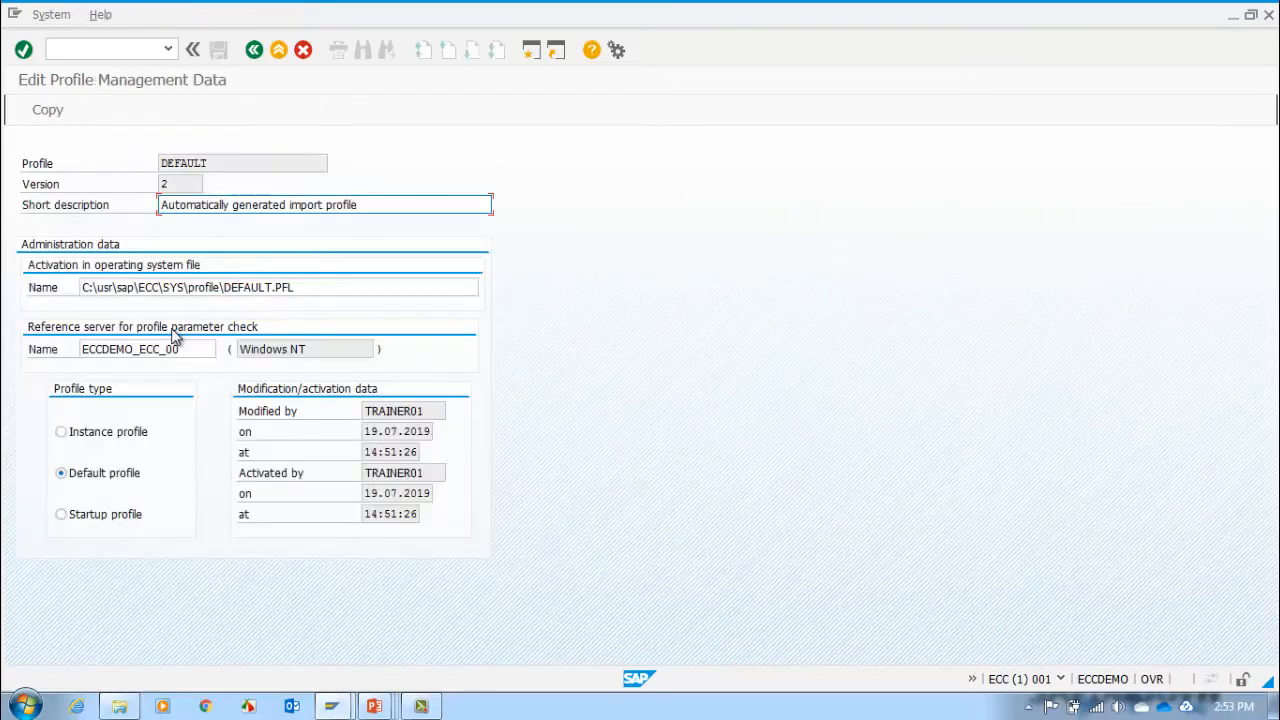
click(328, 287)
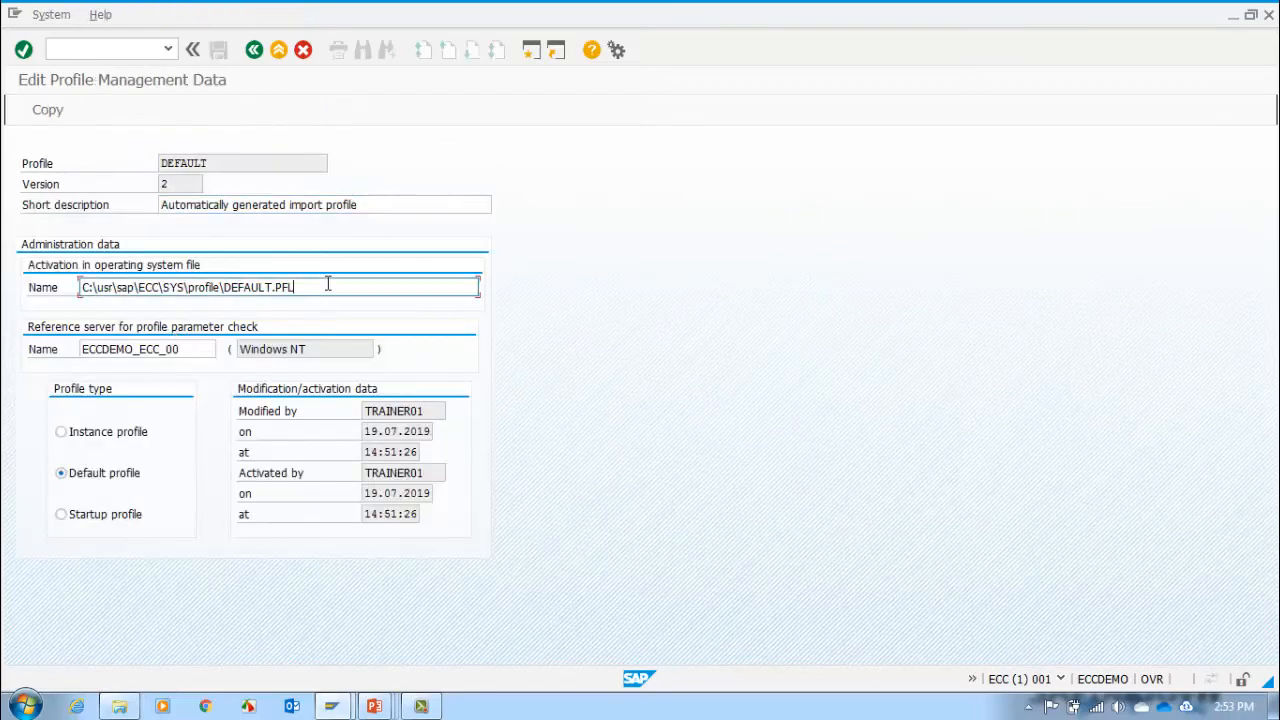
click(255, 51)
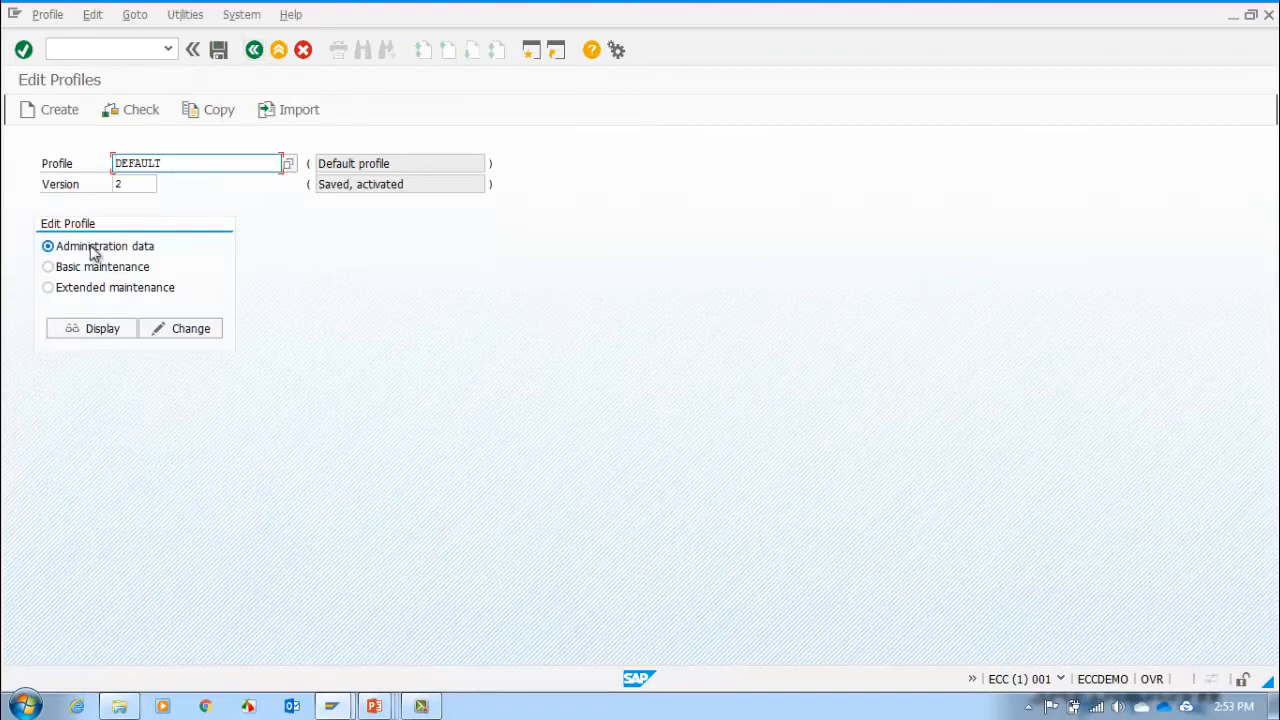
Step: Display the DEFAULT profile in basic maintenance, examine its database host and default client, and return to Edit Profiles
click(88, 269)
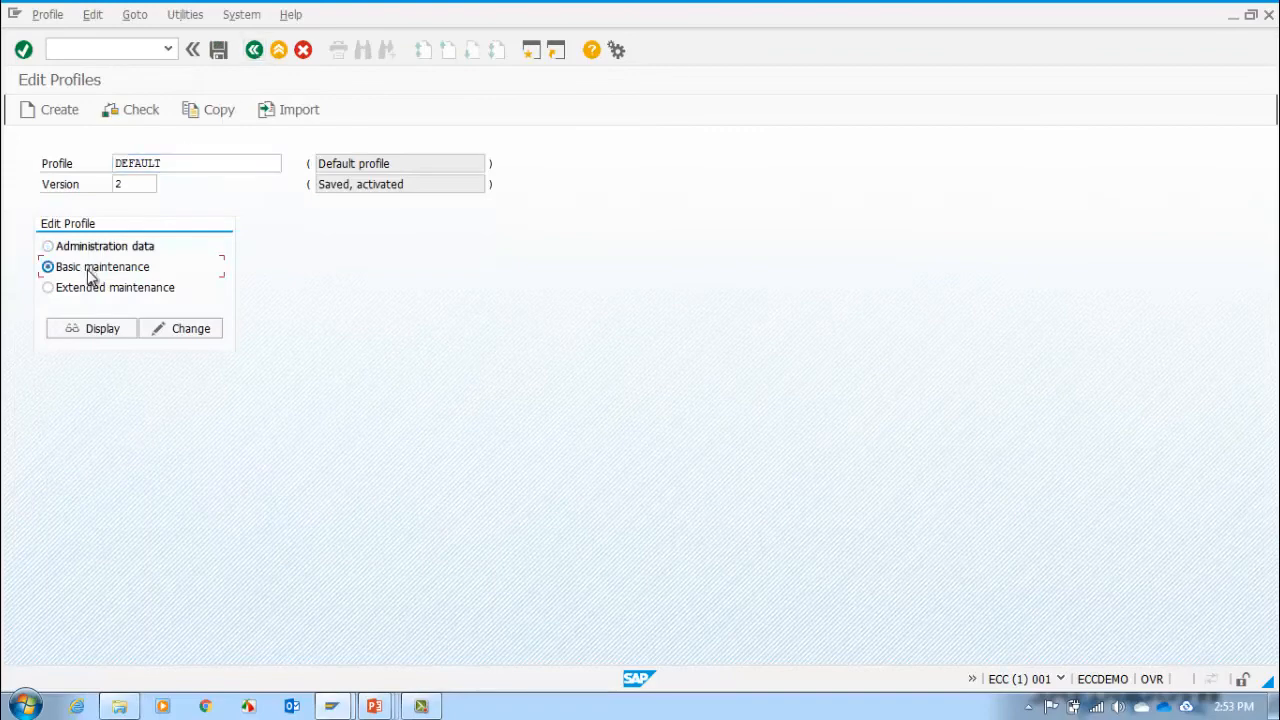
click(87, 293)
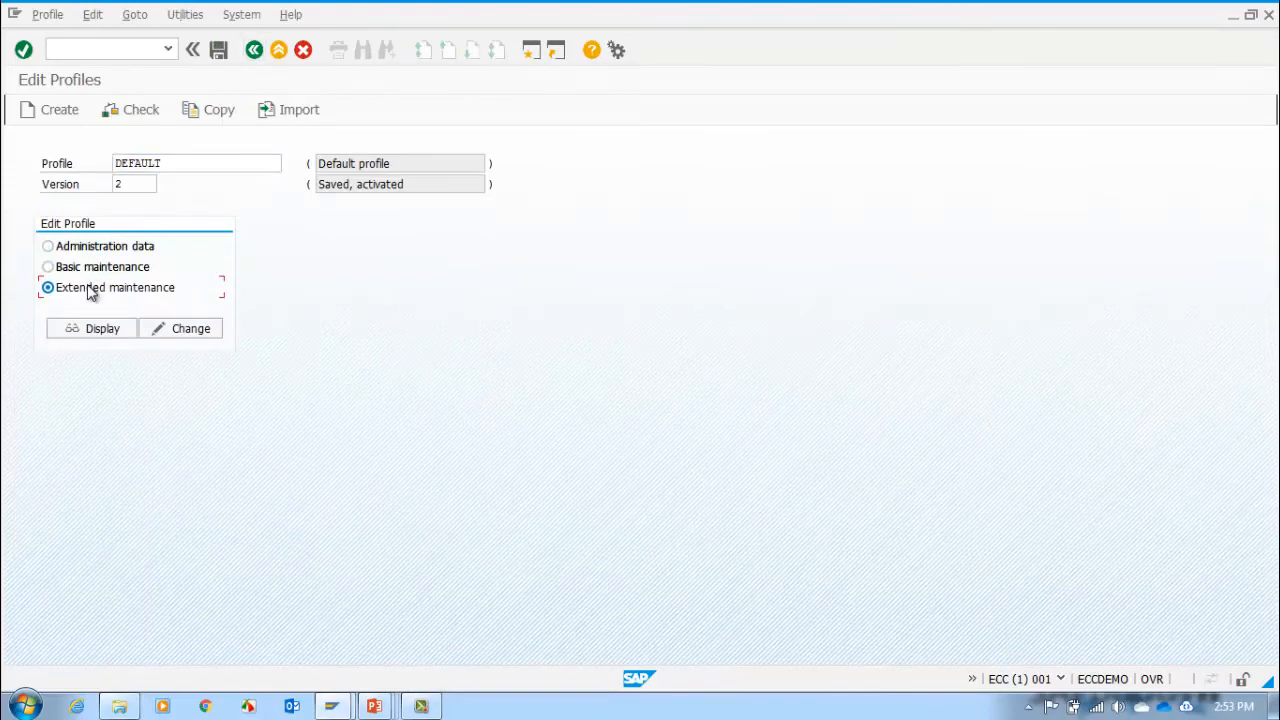
click(96, 279)
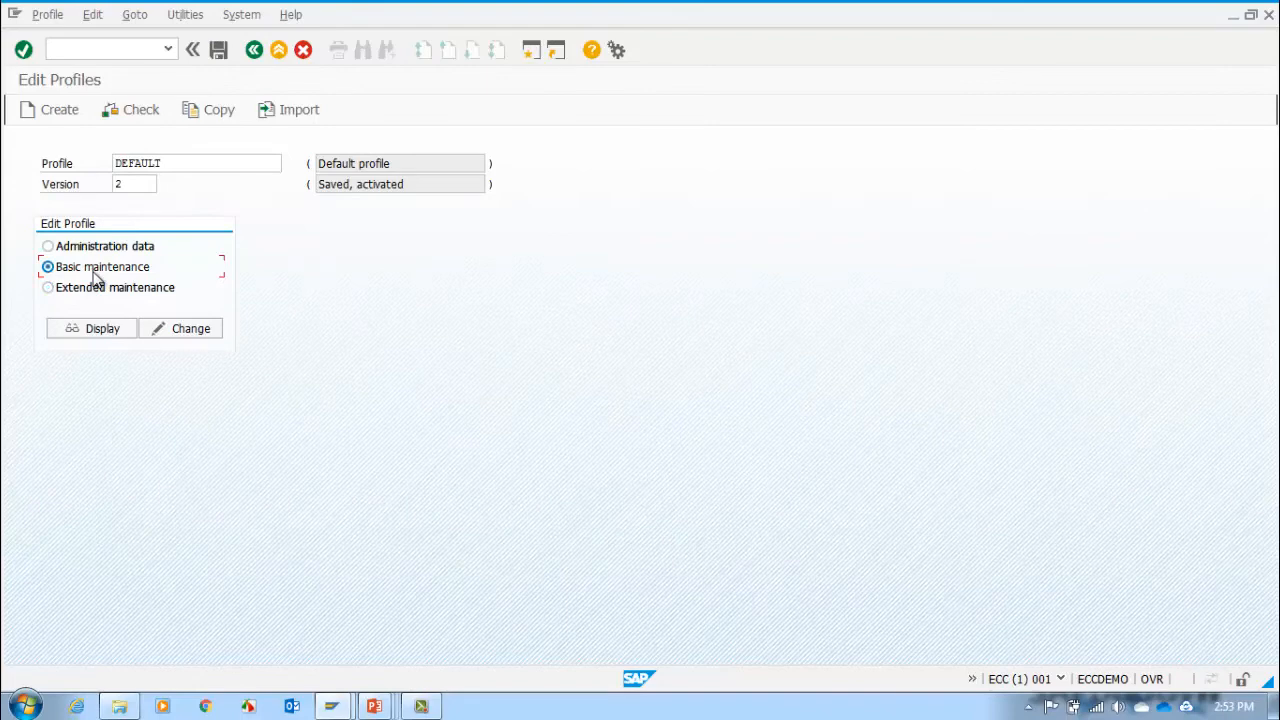
click(115, 328)
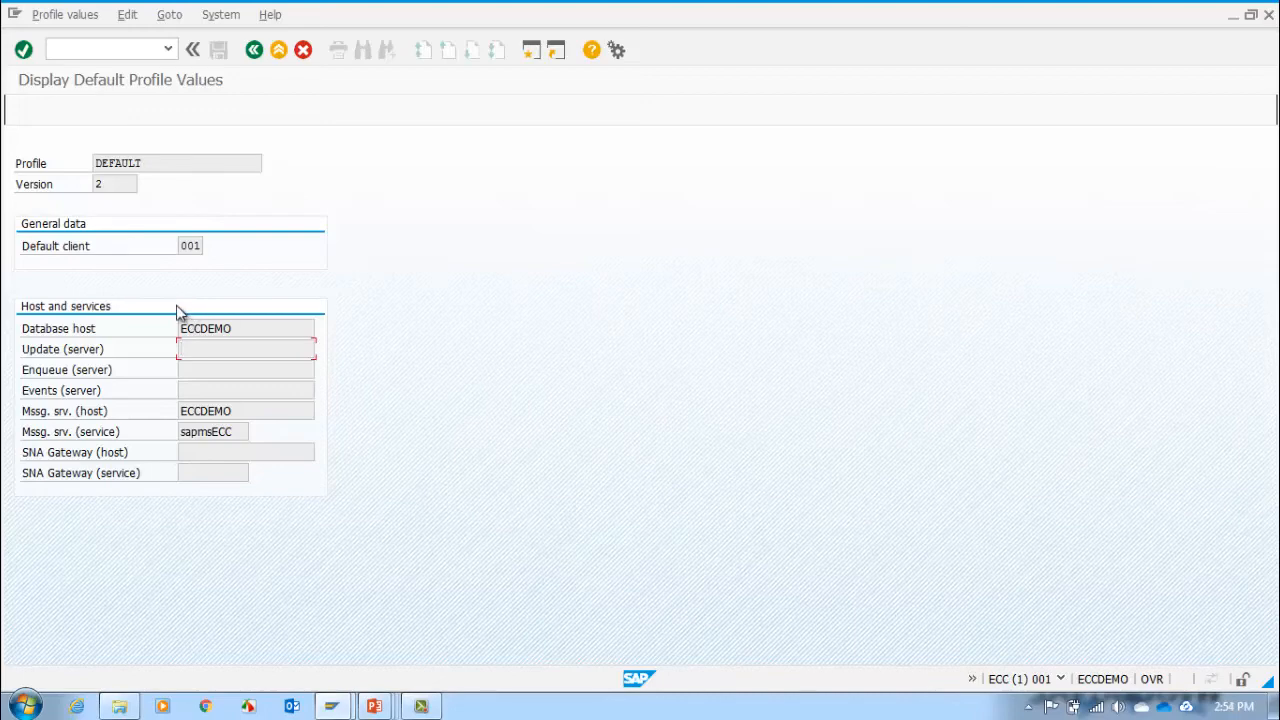
double_click(263, 328)
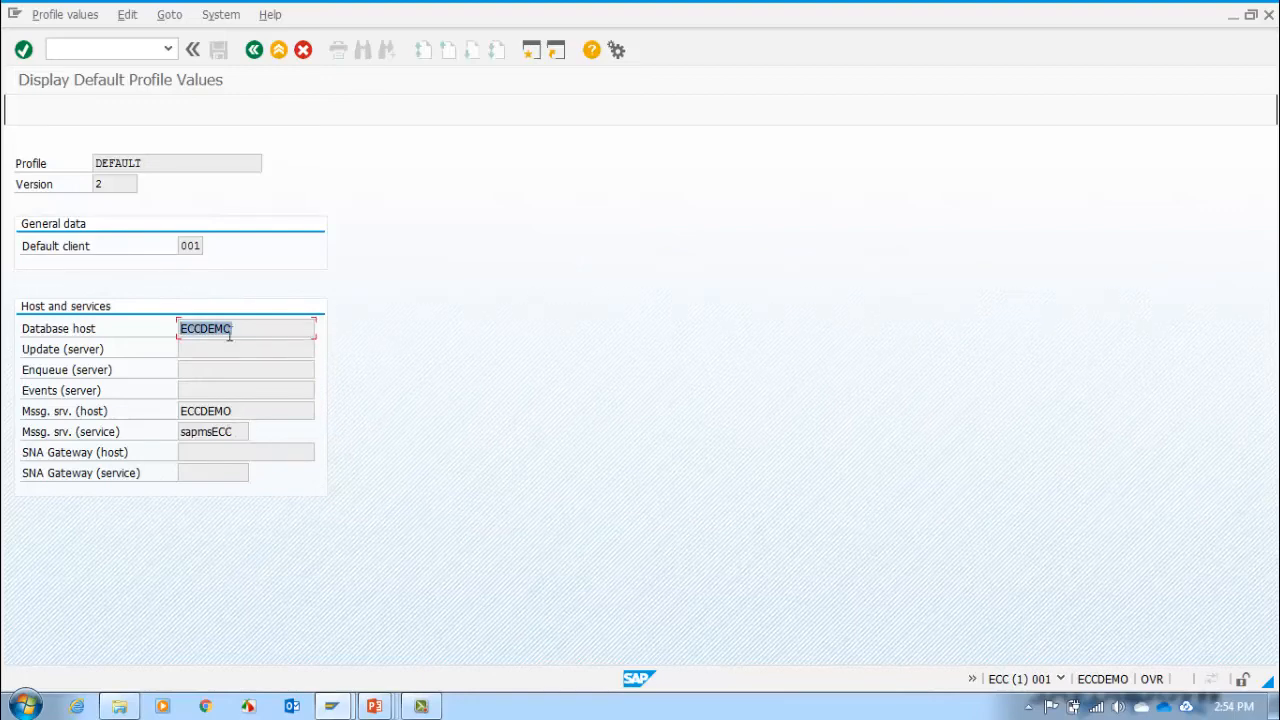
double_click(186, 246)
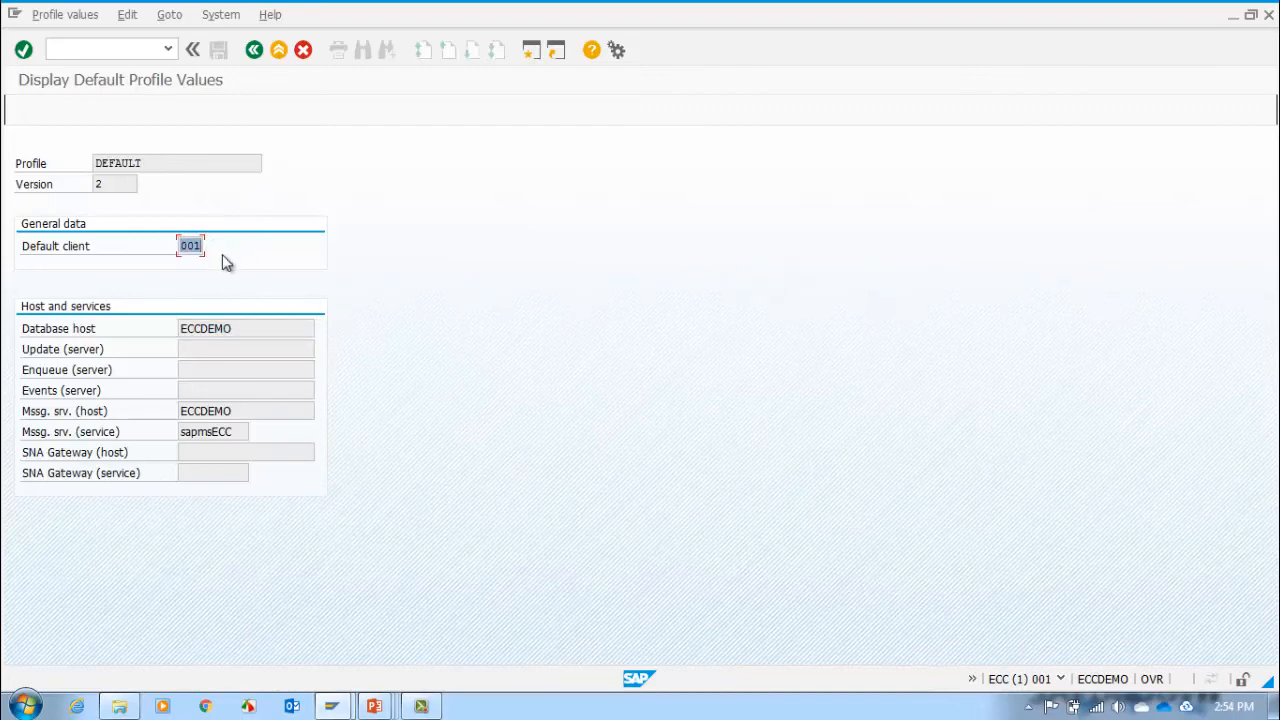
click(253, 51)
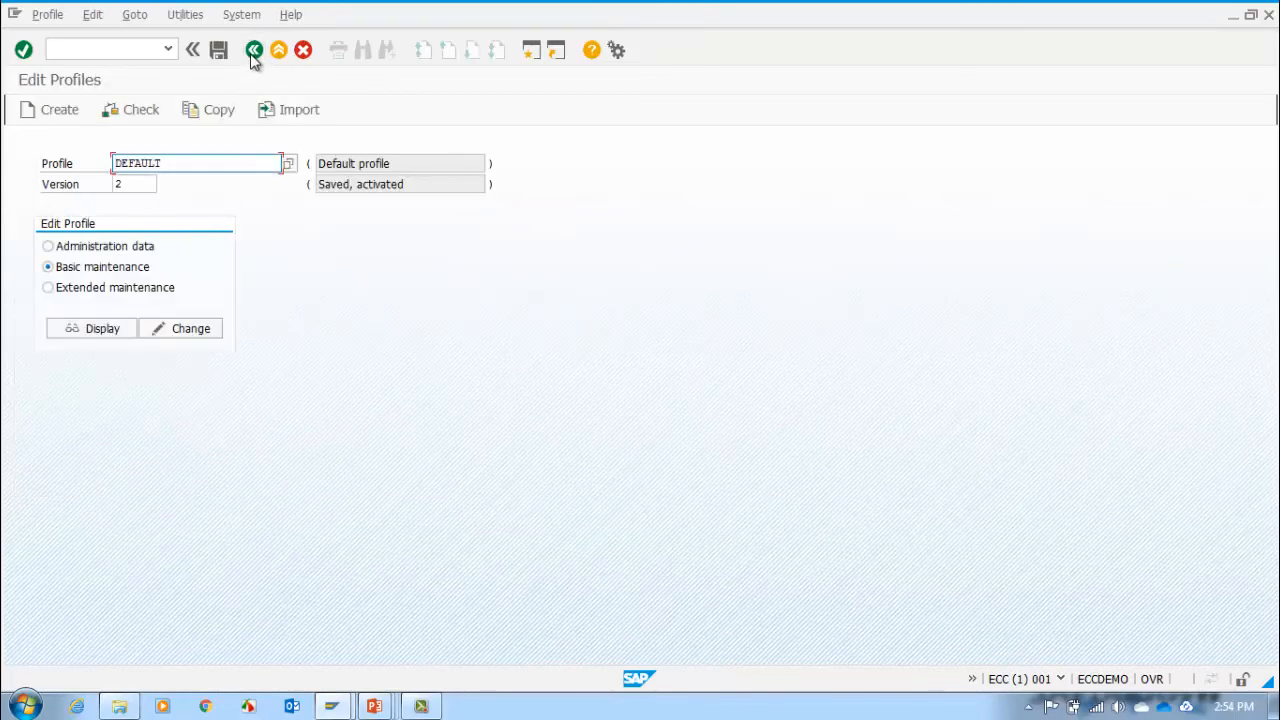
Step: Open the DEFAULT profile in change mode under extended maintenance, review its active parameters, and return to Edit Profiles
click(70, 292)
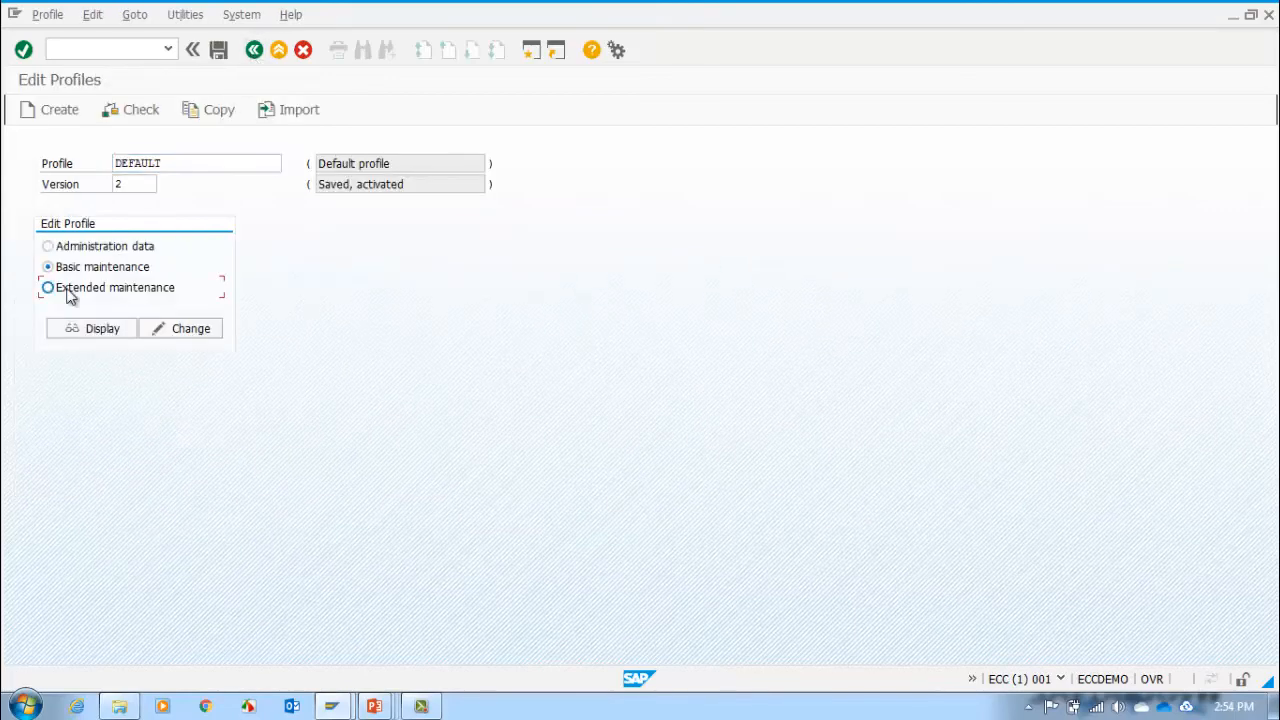
click(186, 332)
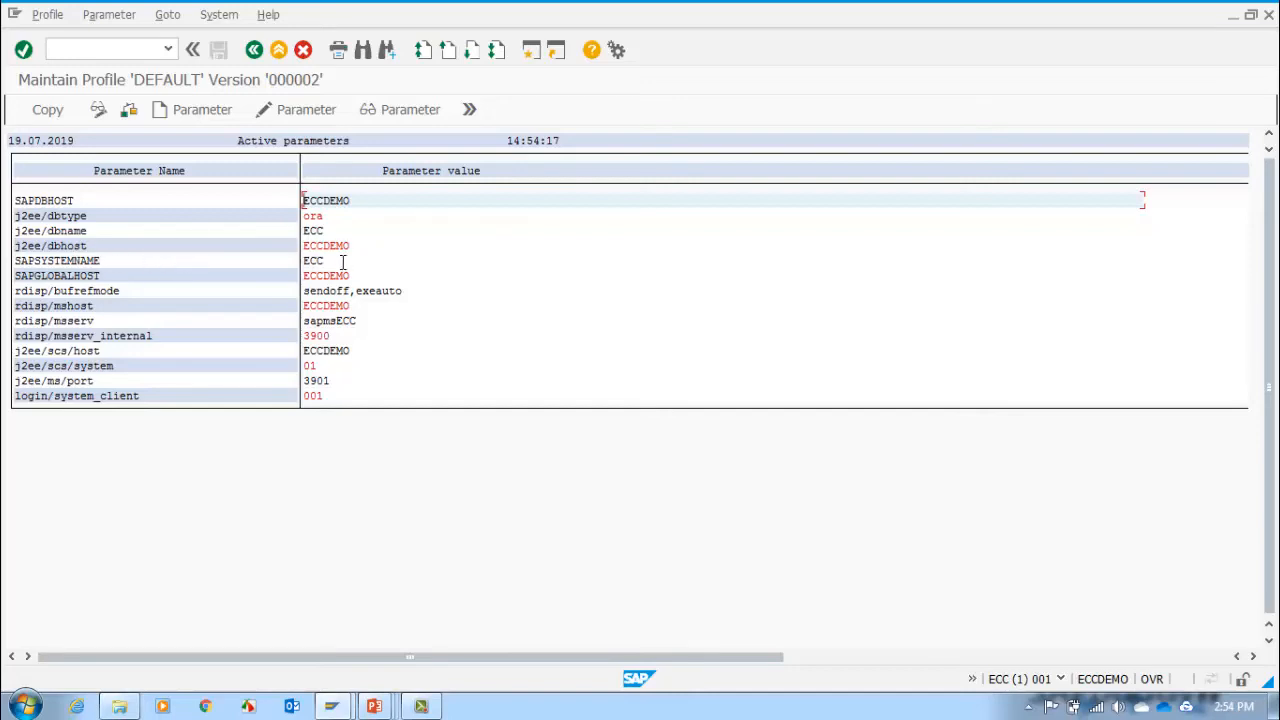
click(253, 52)
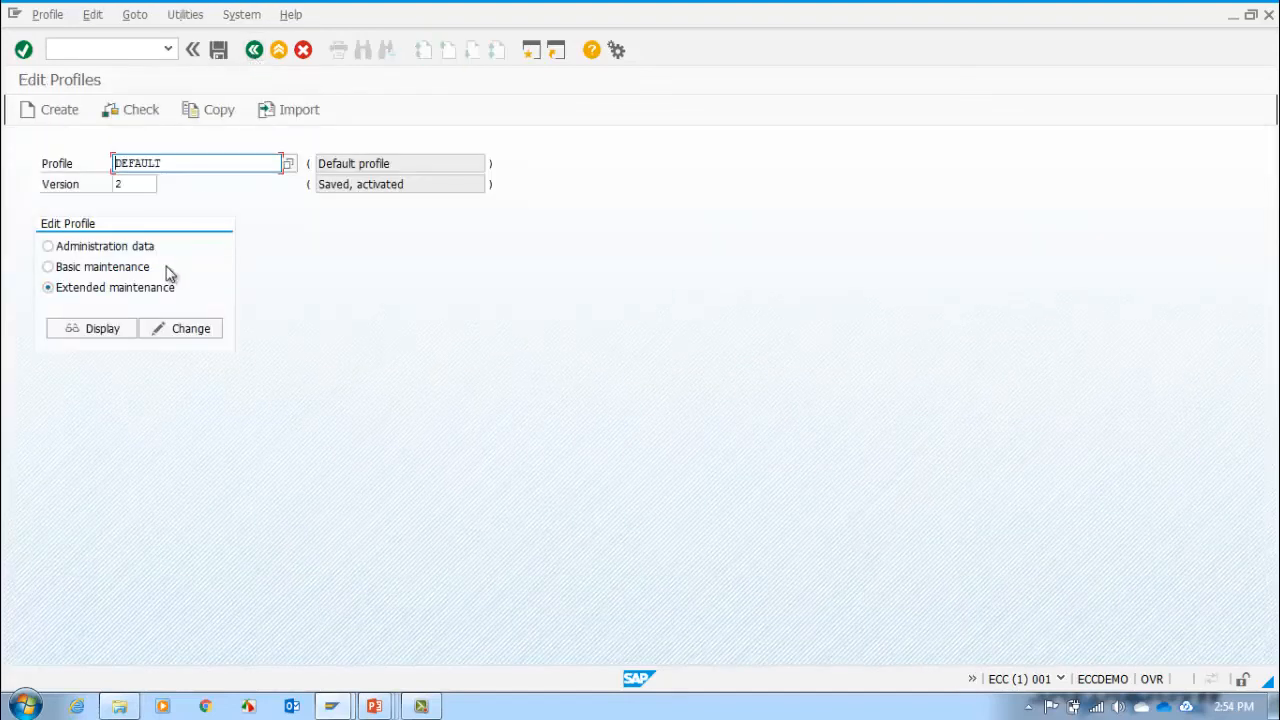
Step: Open the DEFAULT profile in change mode under basic maintenance, check the update server field, and go back without changes
click(128, 267)
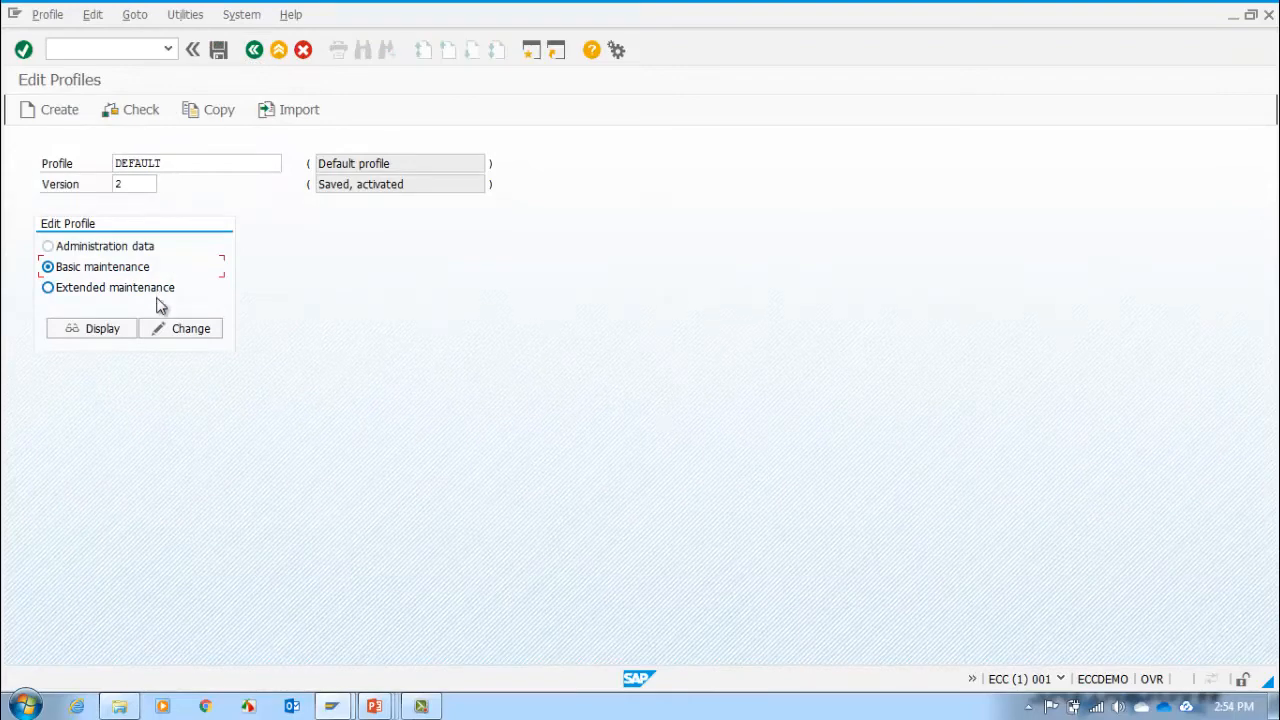
click(183, 332)
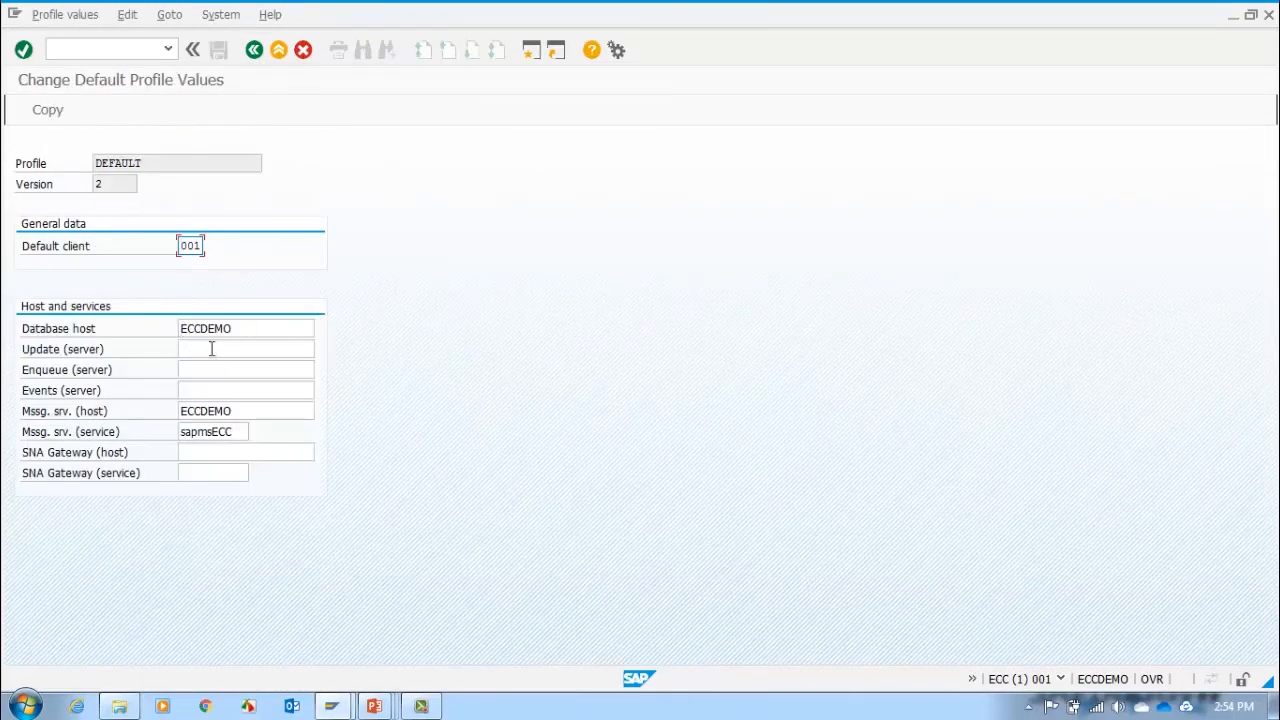
click(212, 349)
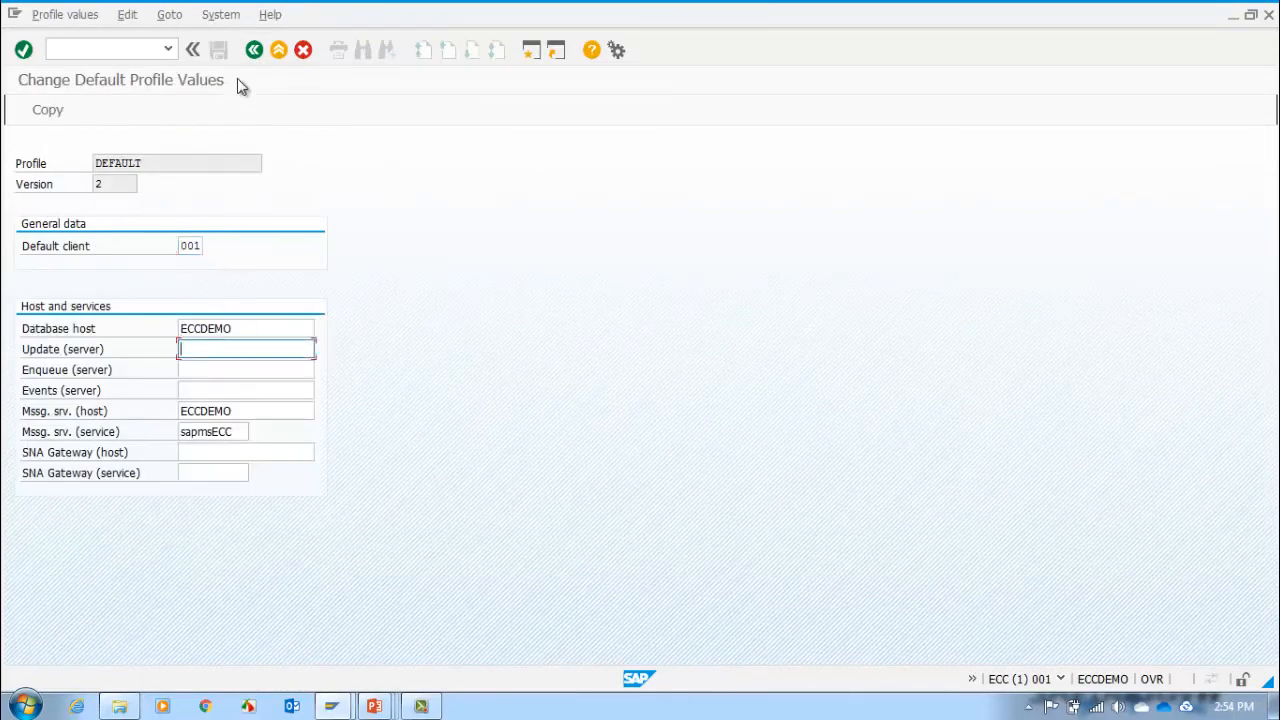
click(255, 50)
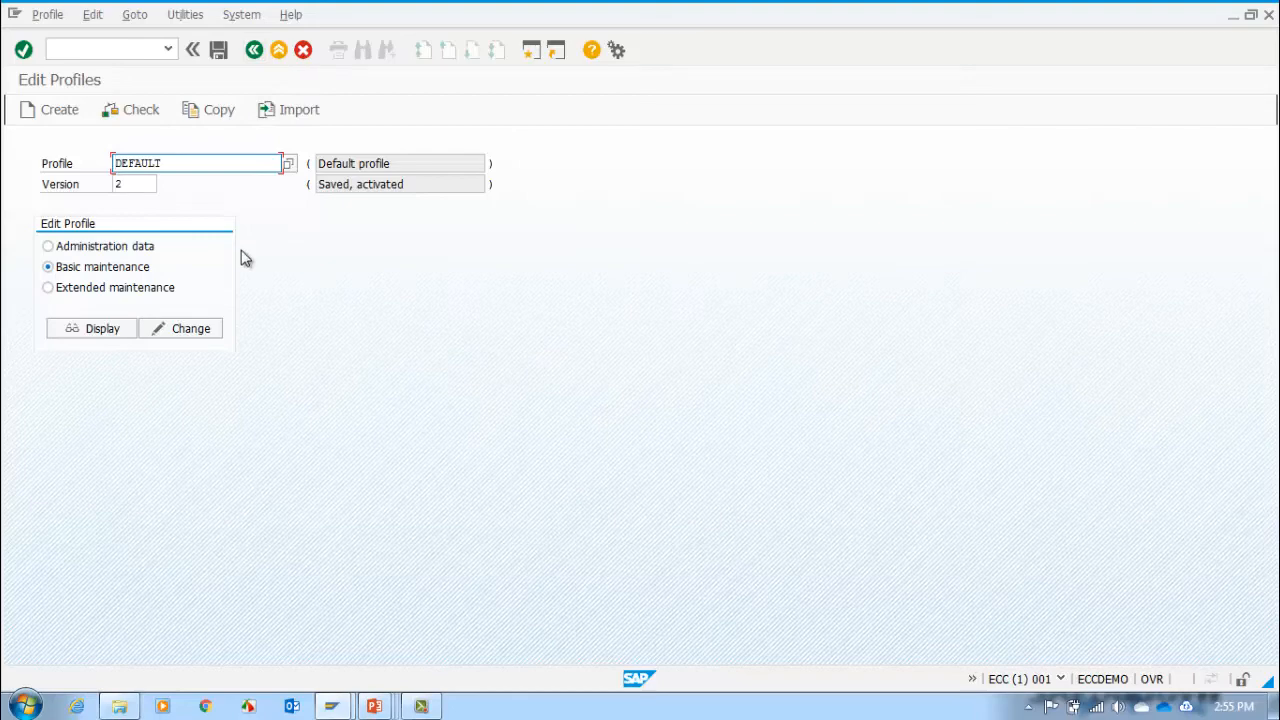
Step: Select the ECC_DVEBMGS00_ECCDEMO instance profile and open it in change mode under extended maintenance
click(289, 164)
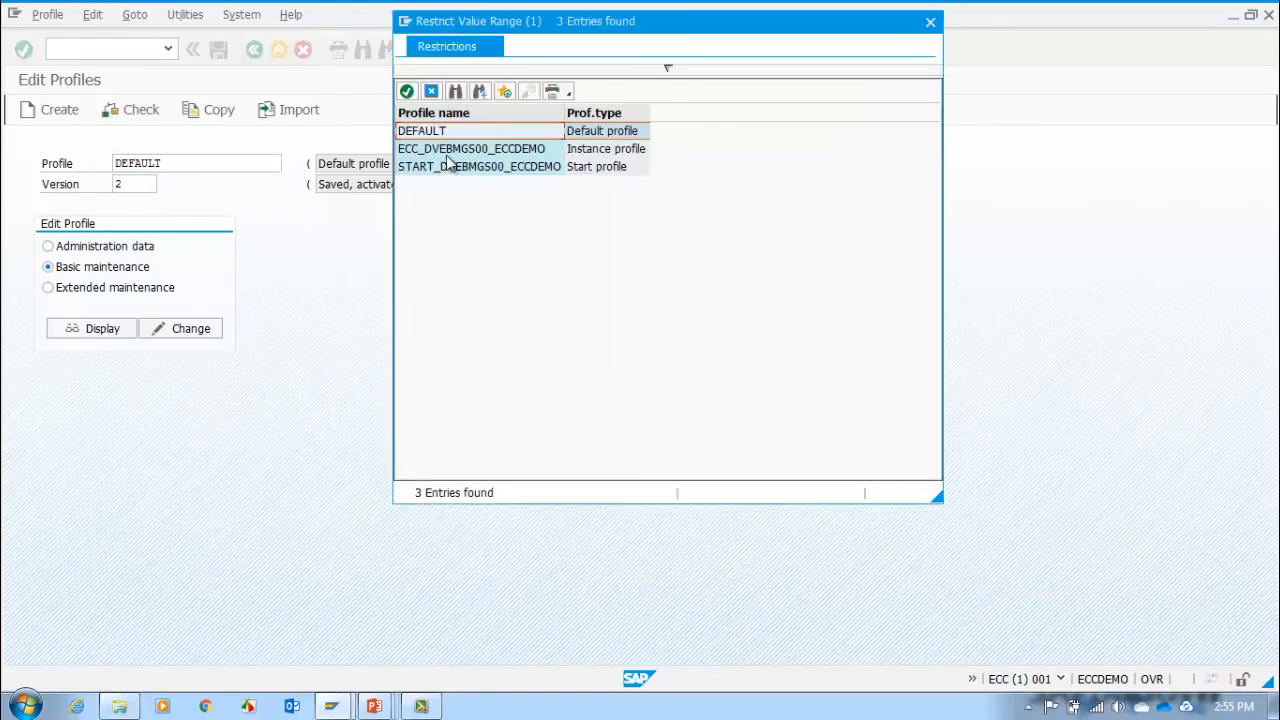
double_click(450, 152)
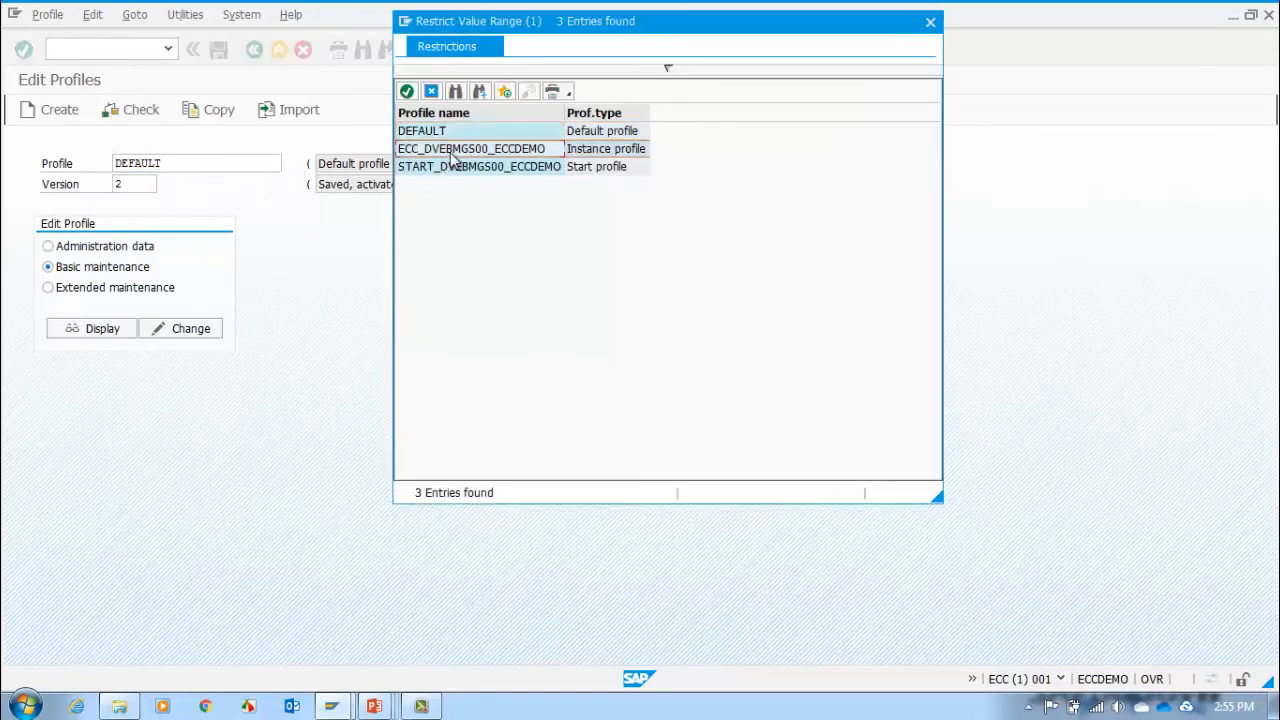
click(117, 298)
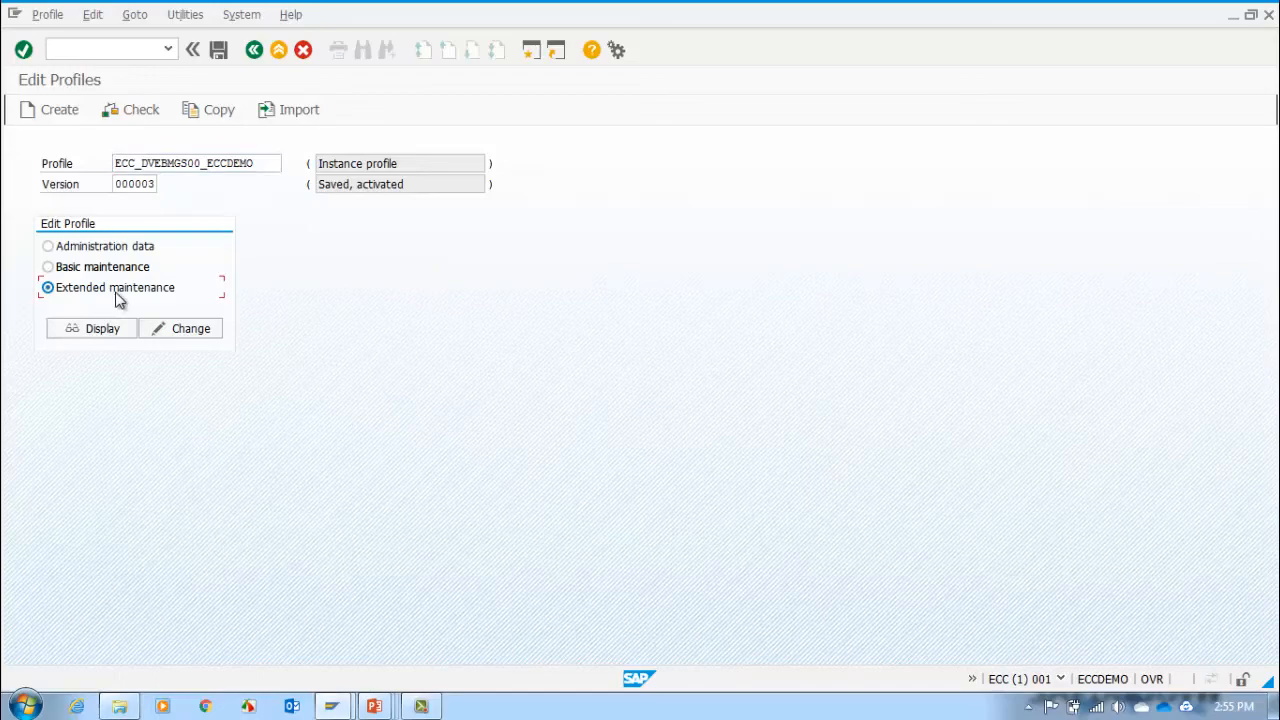
click(175, 333)
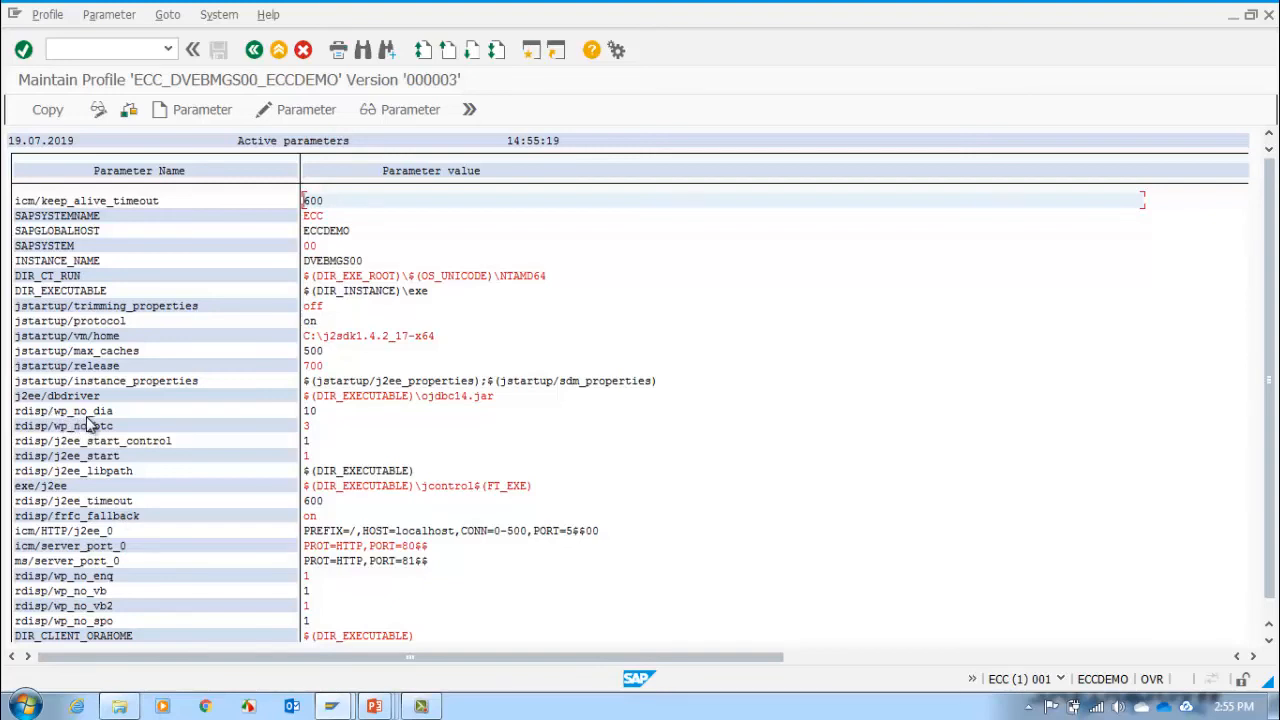
Step: Set the parameter rdisp/wp_no_dia to 8, copy the change, and return to the active parameters list
click(323, 411)
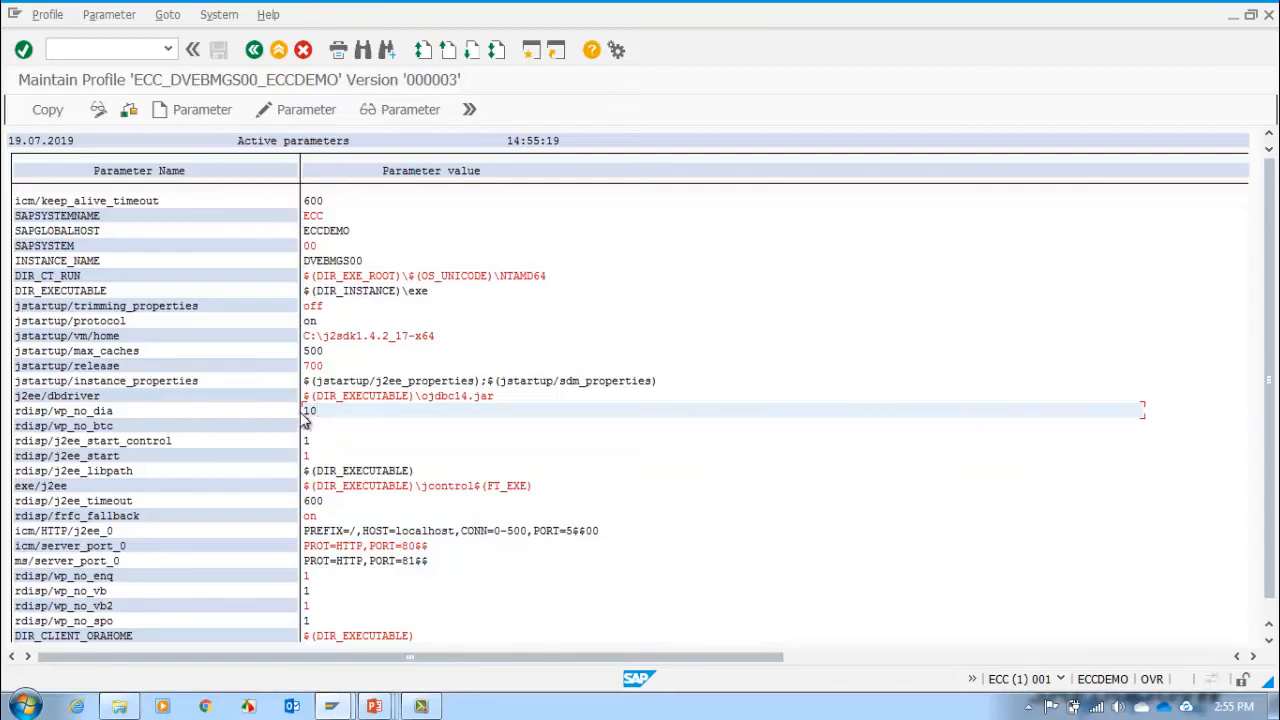
double_click(300, 412)
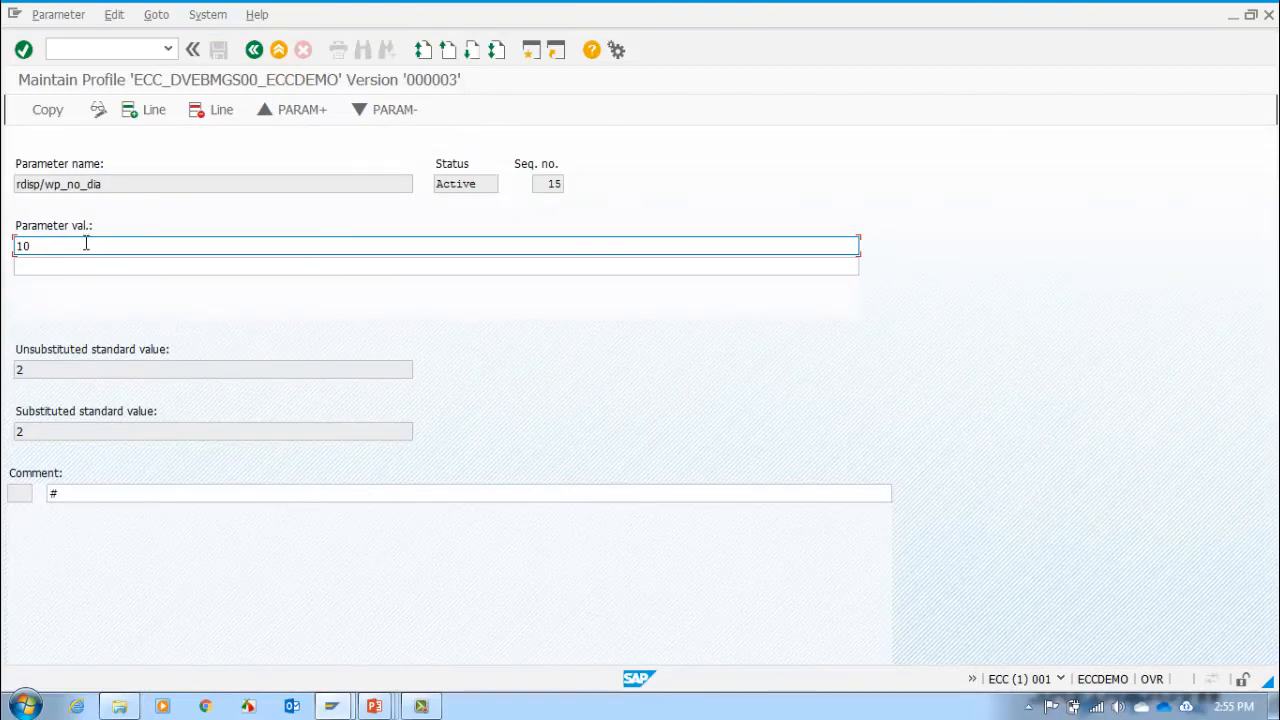
key(BackSpace)
key(BackSpace)
text(8)
click(62, 118)
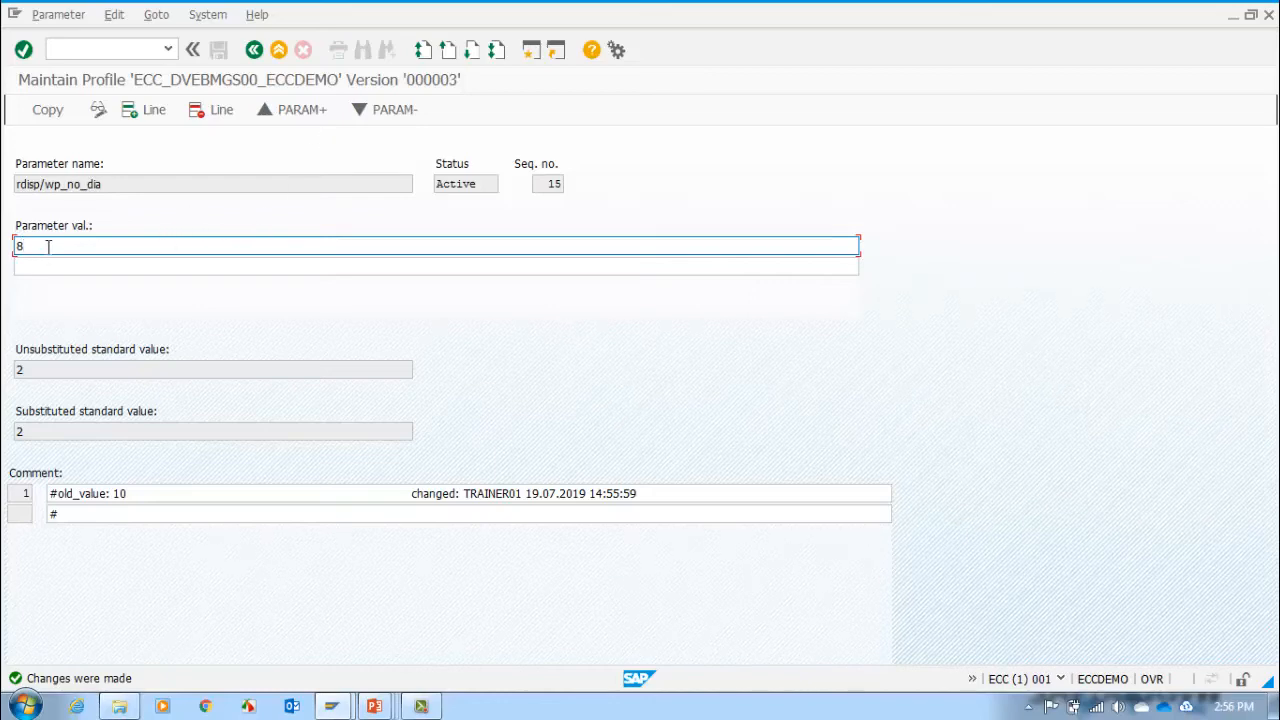
click(255, 51)
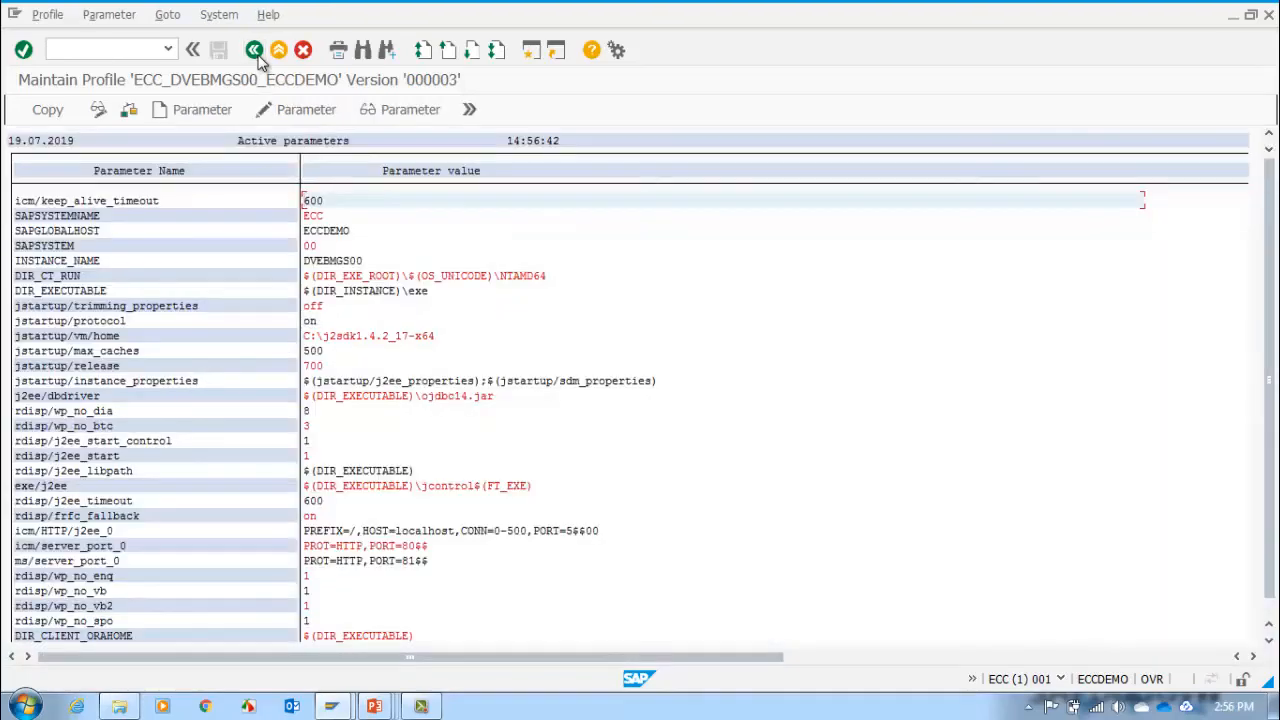
Step: Copy the changed parameters into the instance profile, check its parameter values, and return to Edit Profiles
click(50, 112)
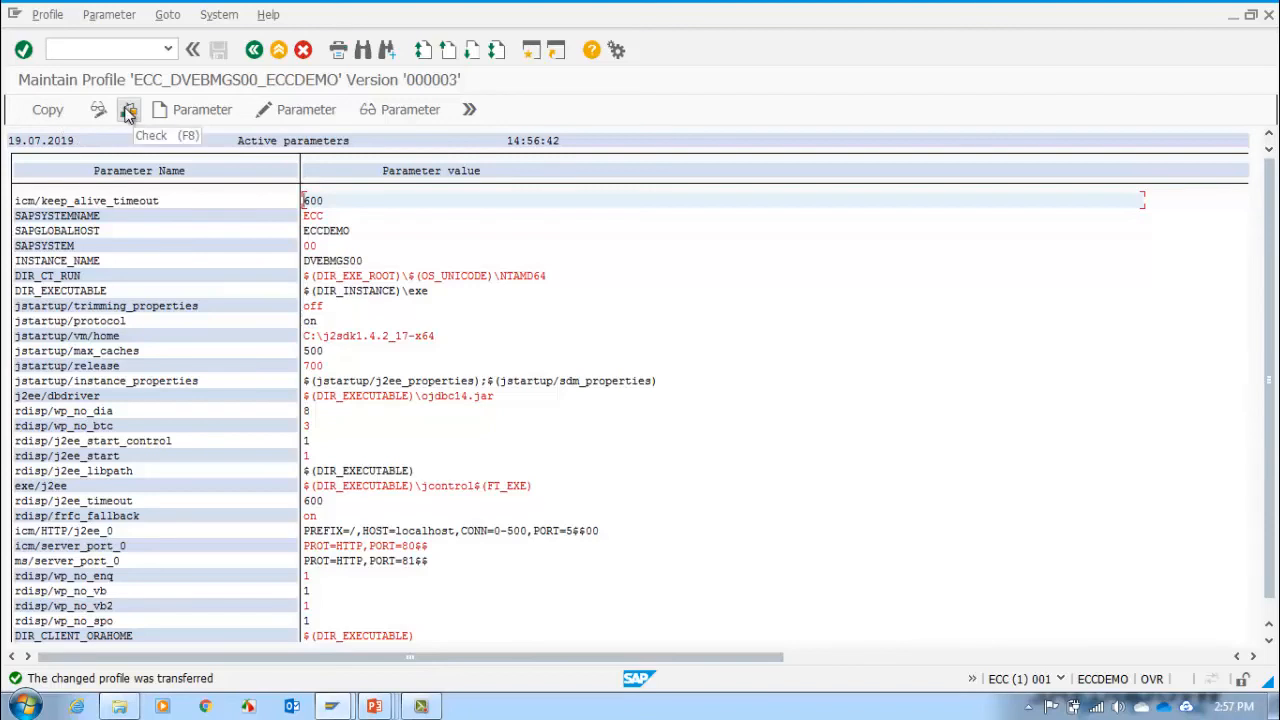
click(128, 111)
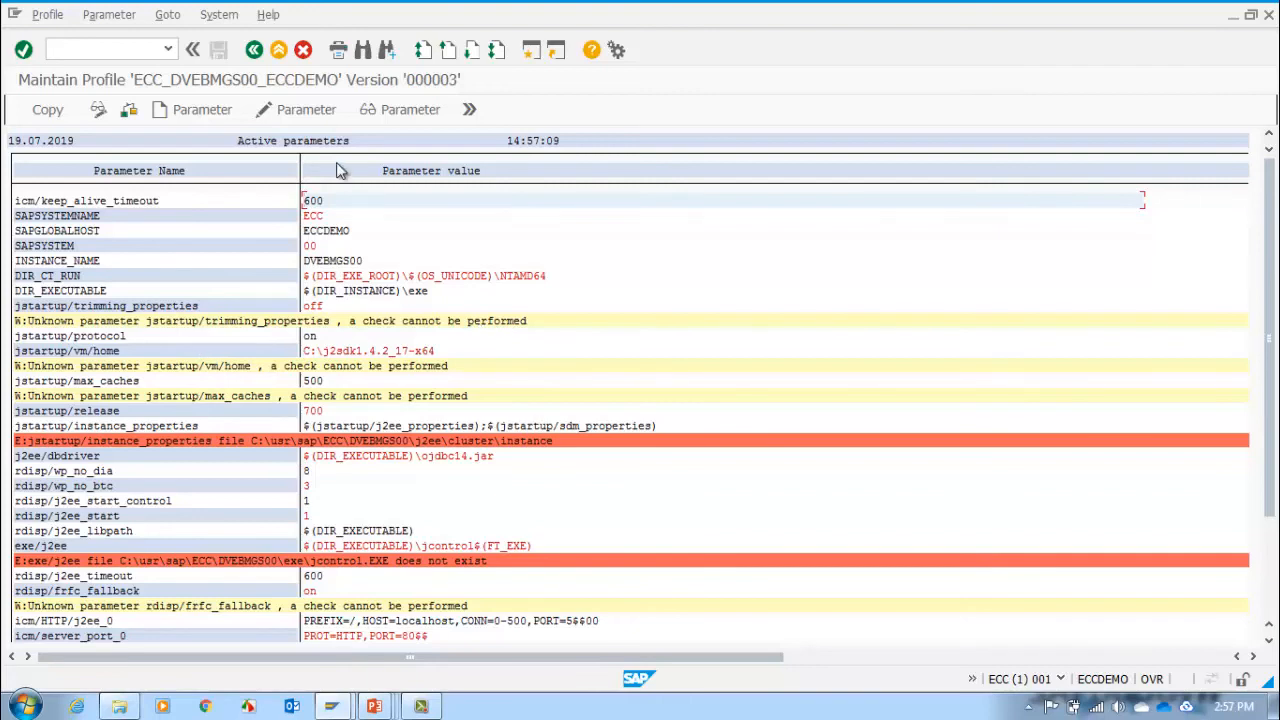
click(255, 57)
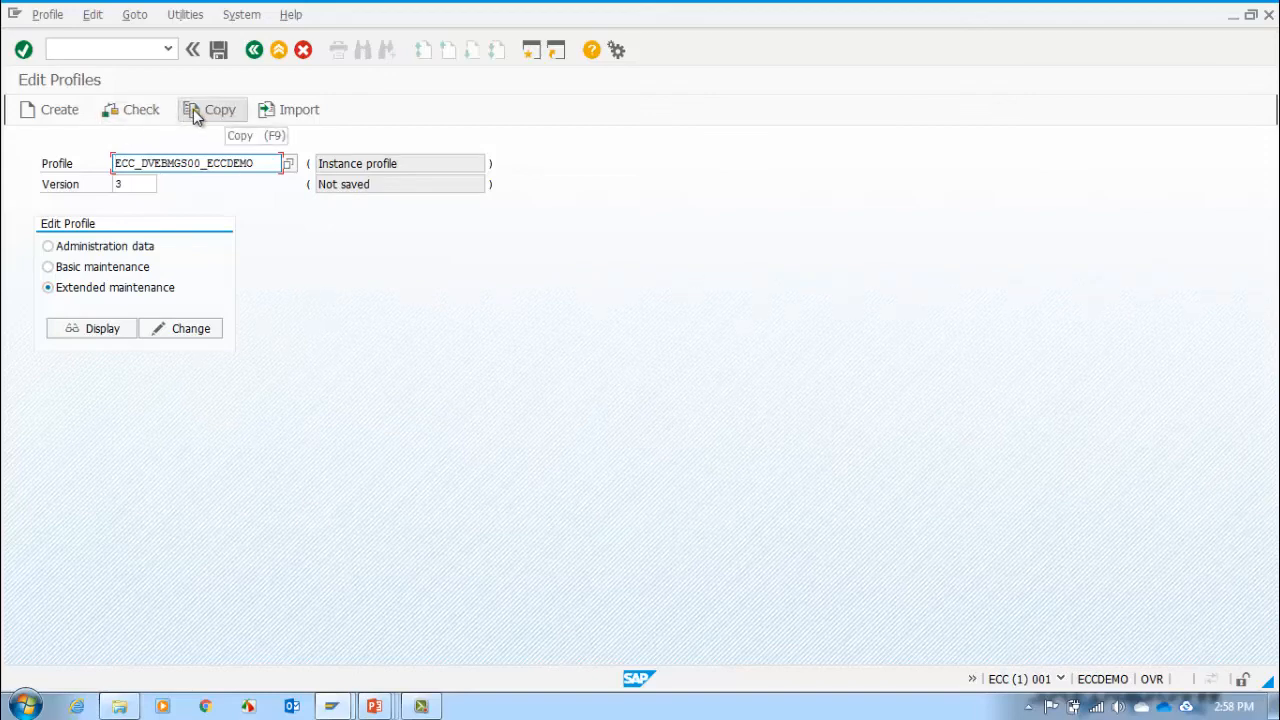
Step: Save and activate the changed instance profile, displaying the incorrect parameter values along the way, and dismiss the closing messages
click(219, 55)
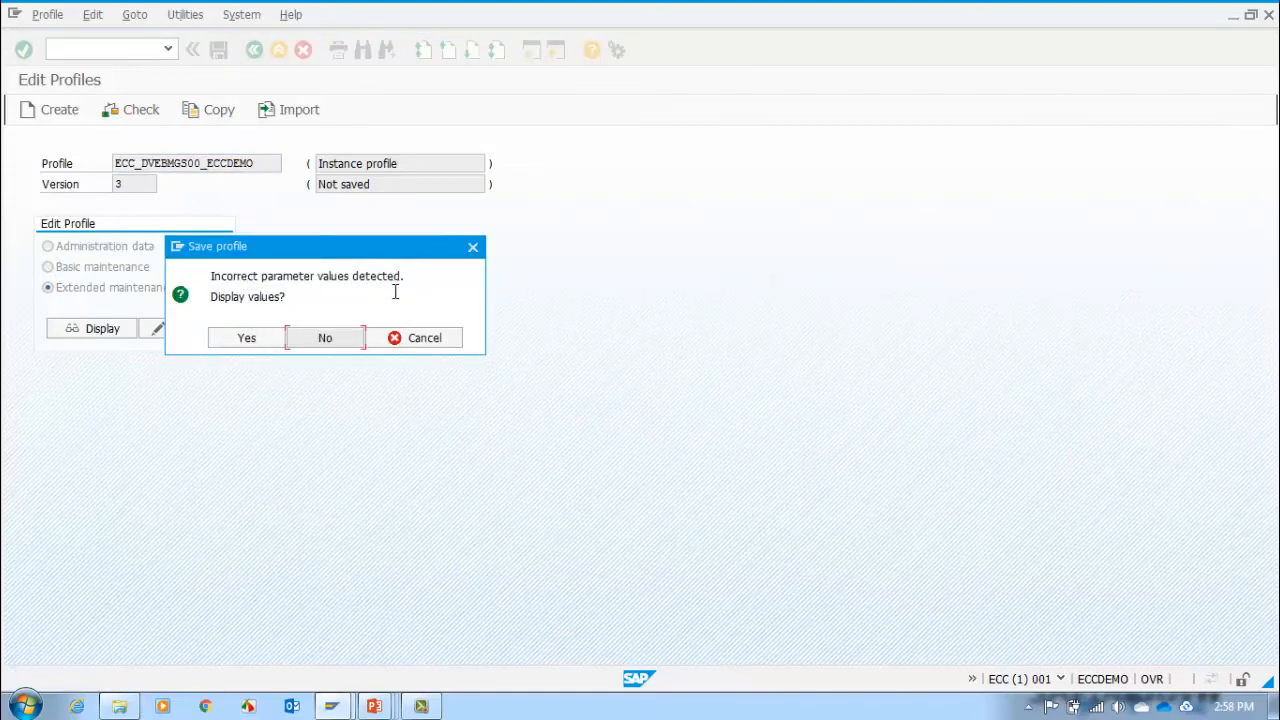
click(252, 340)
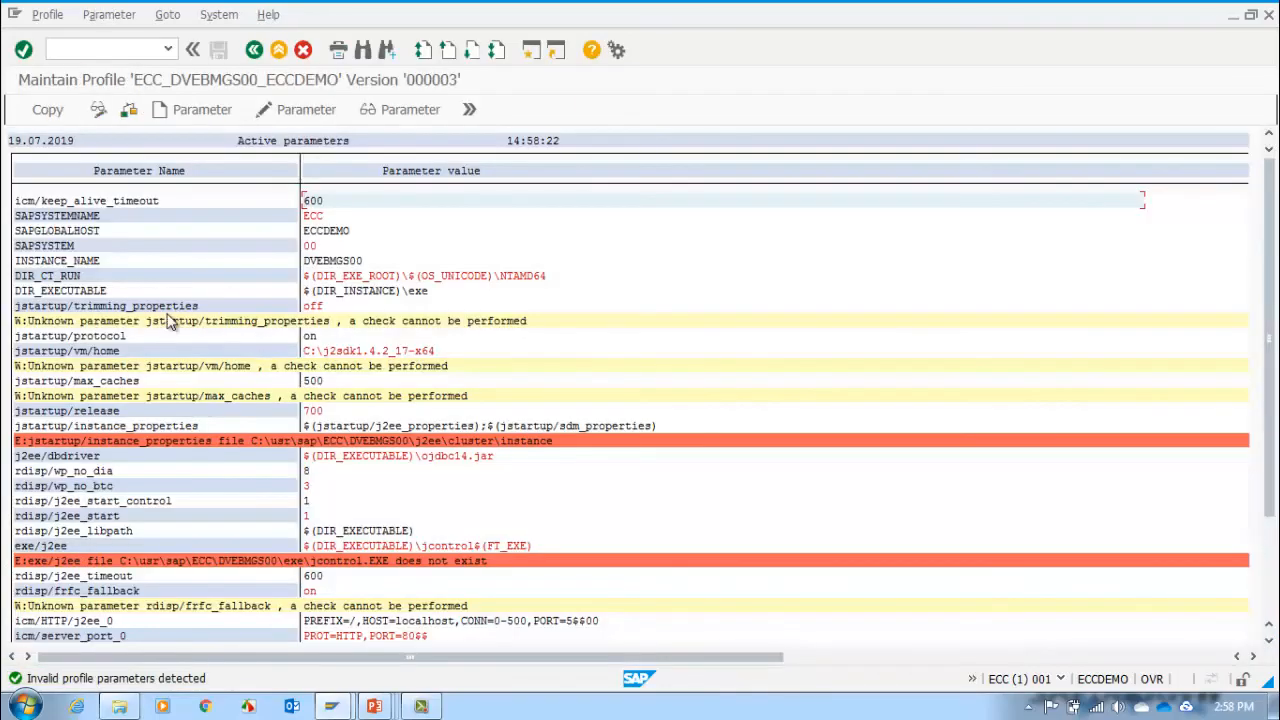
click(256, 52)
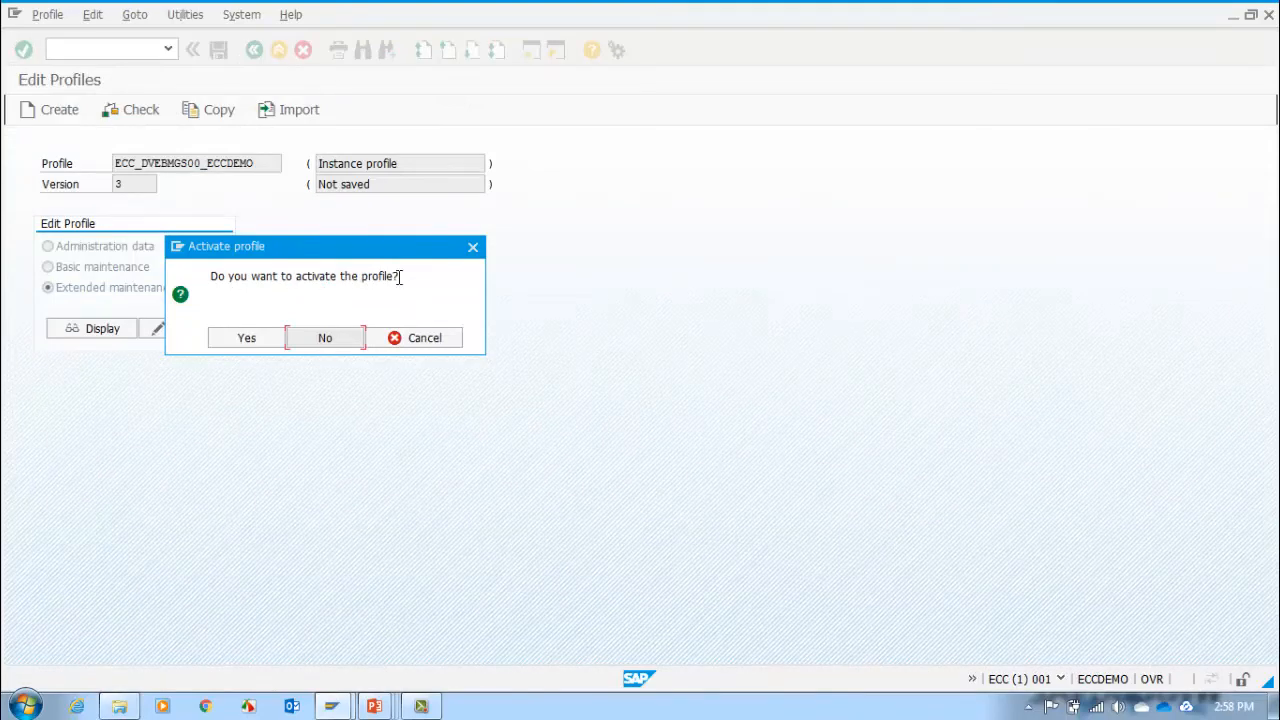
click(241, 342)
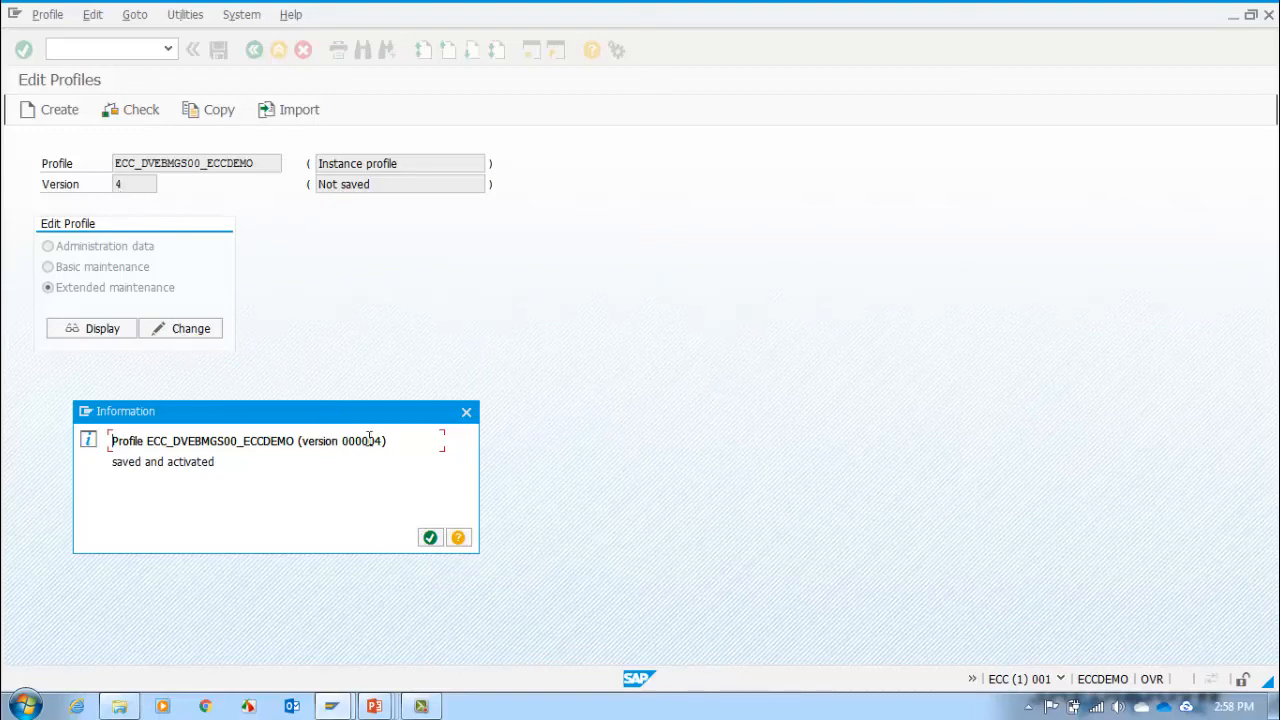
click(429, 539)
click(491, 558)
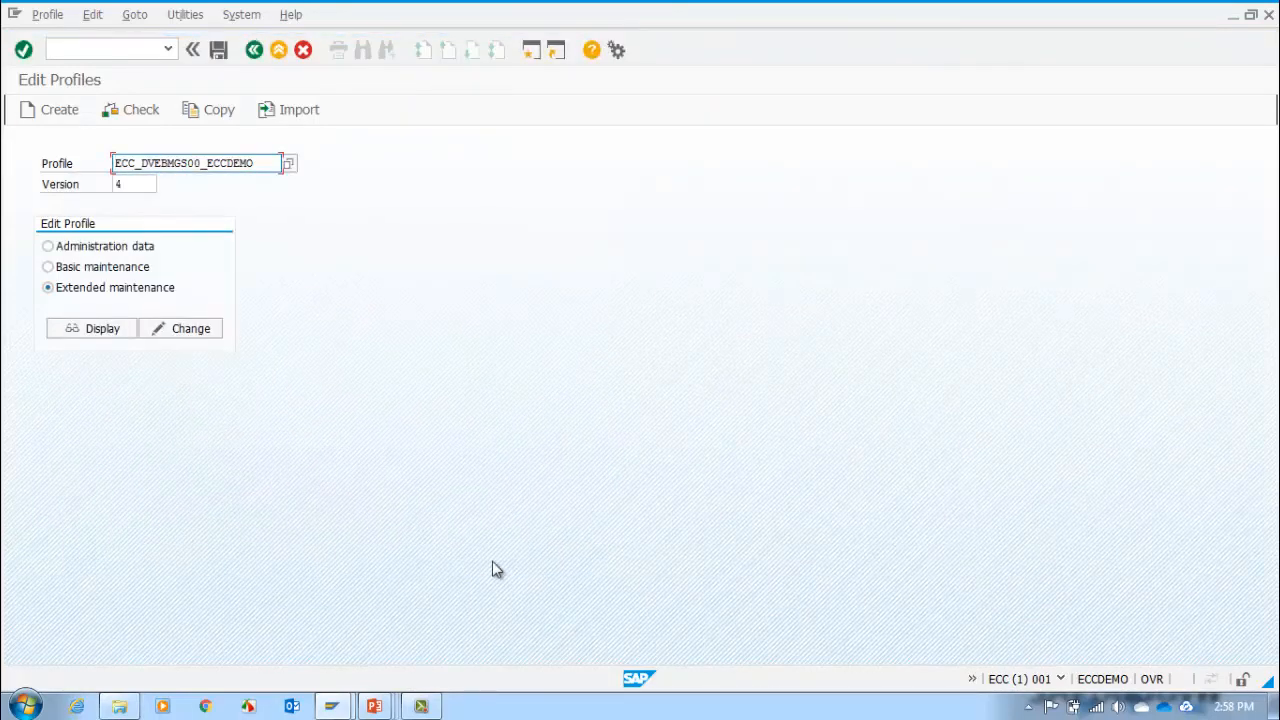
click(253, 52)
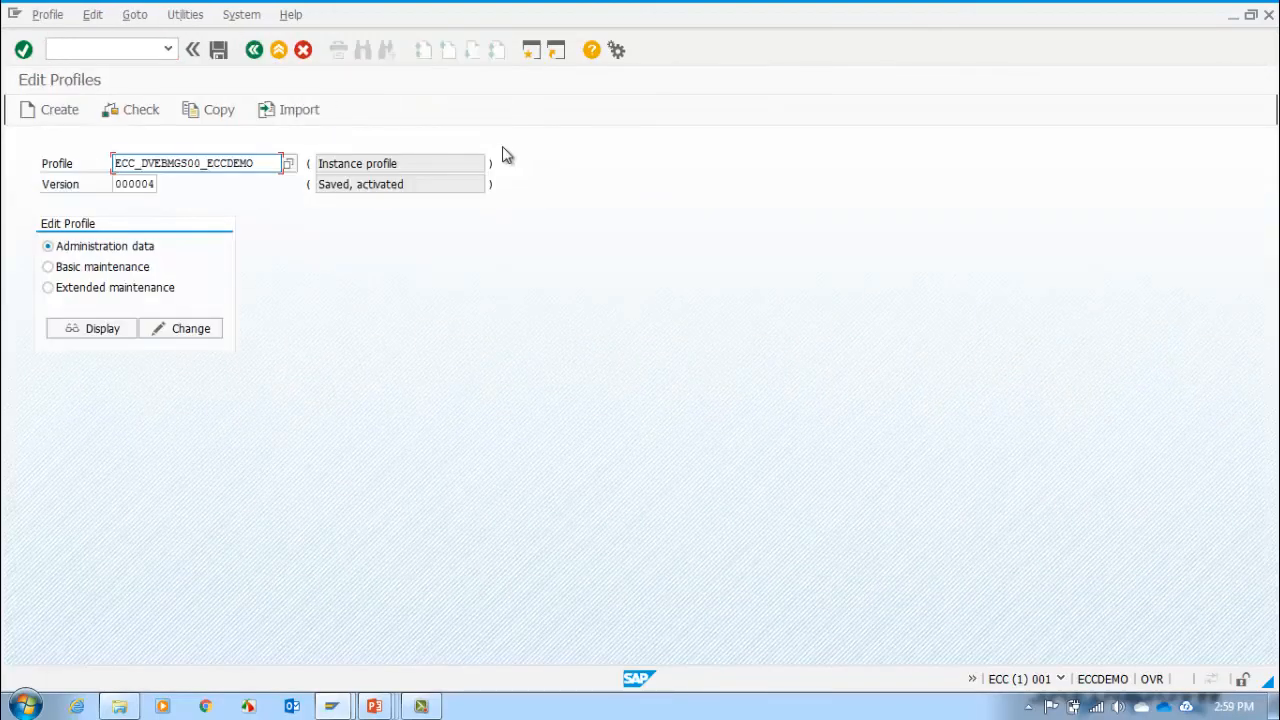
click(280, 58)
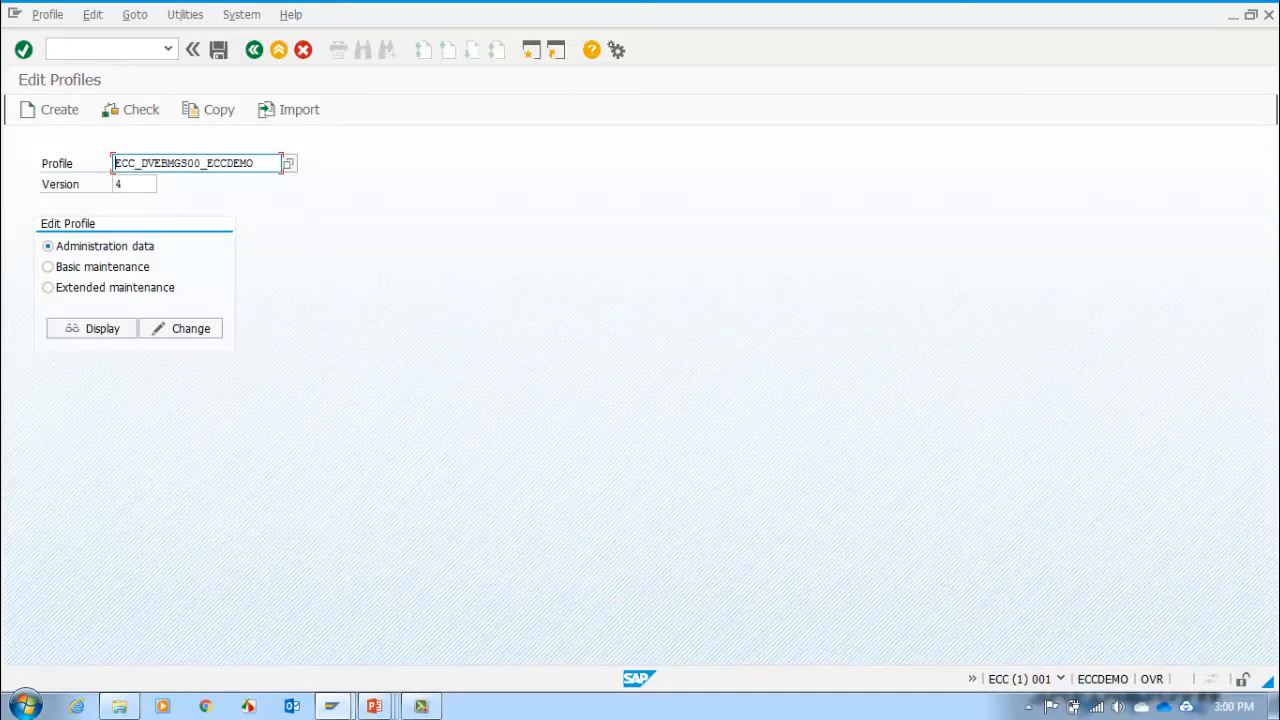
Step: Switch to the remote server's file explorer, browse to C:\usr\sap\ECC\SYS\profile, select ECC_DVEBMGS00_ECCDEMO, and widen the Name column
key(alt+Tab)
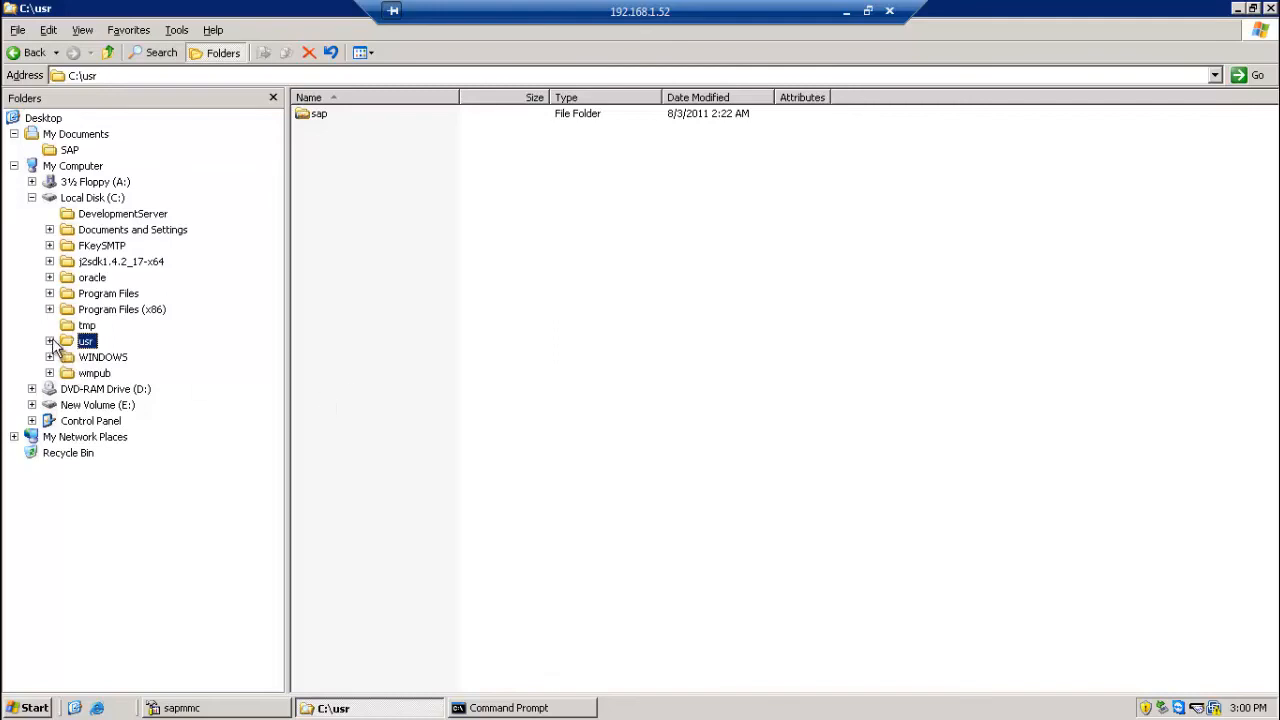
click(50, 341)
click(103, 360)
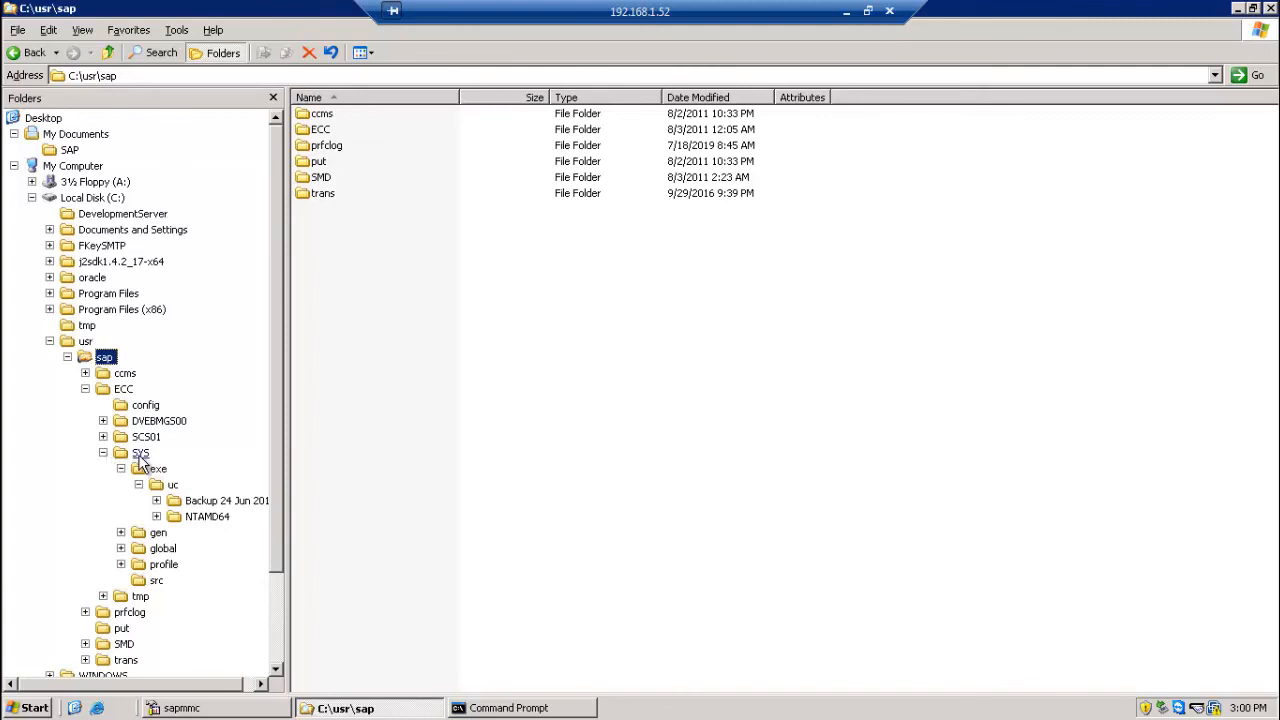
click(123, 393)
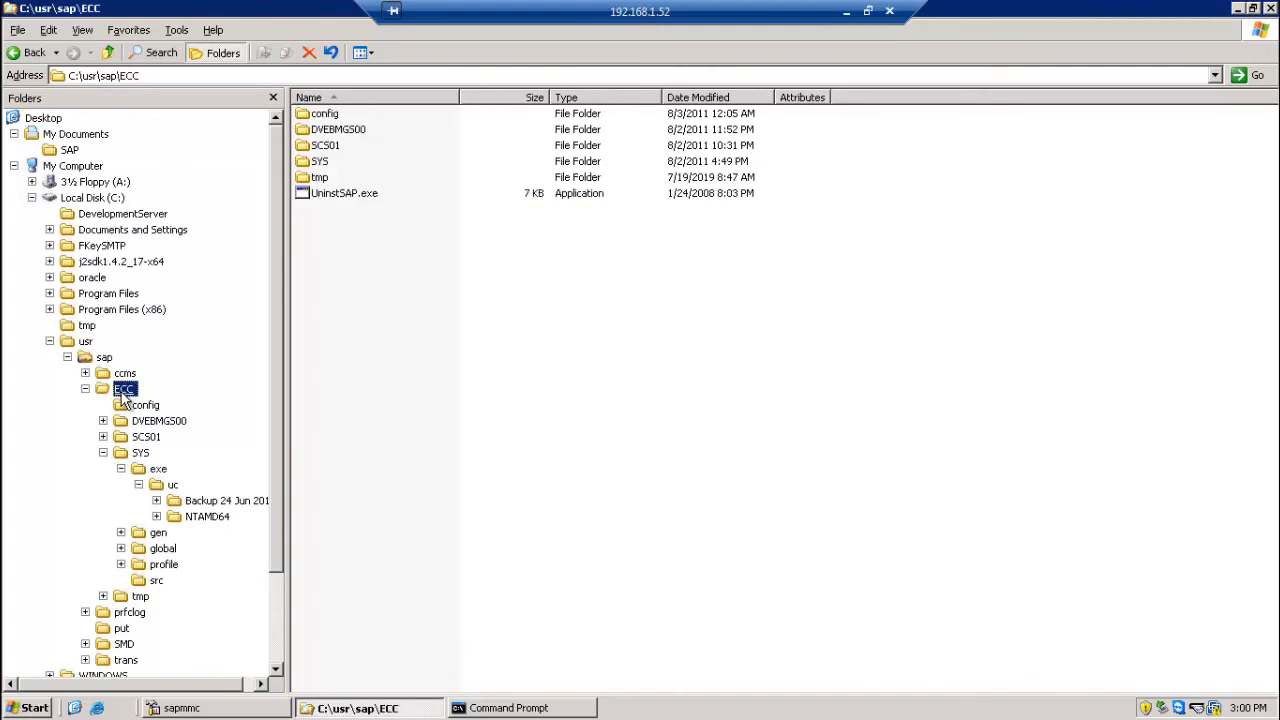
click(140, 454)
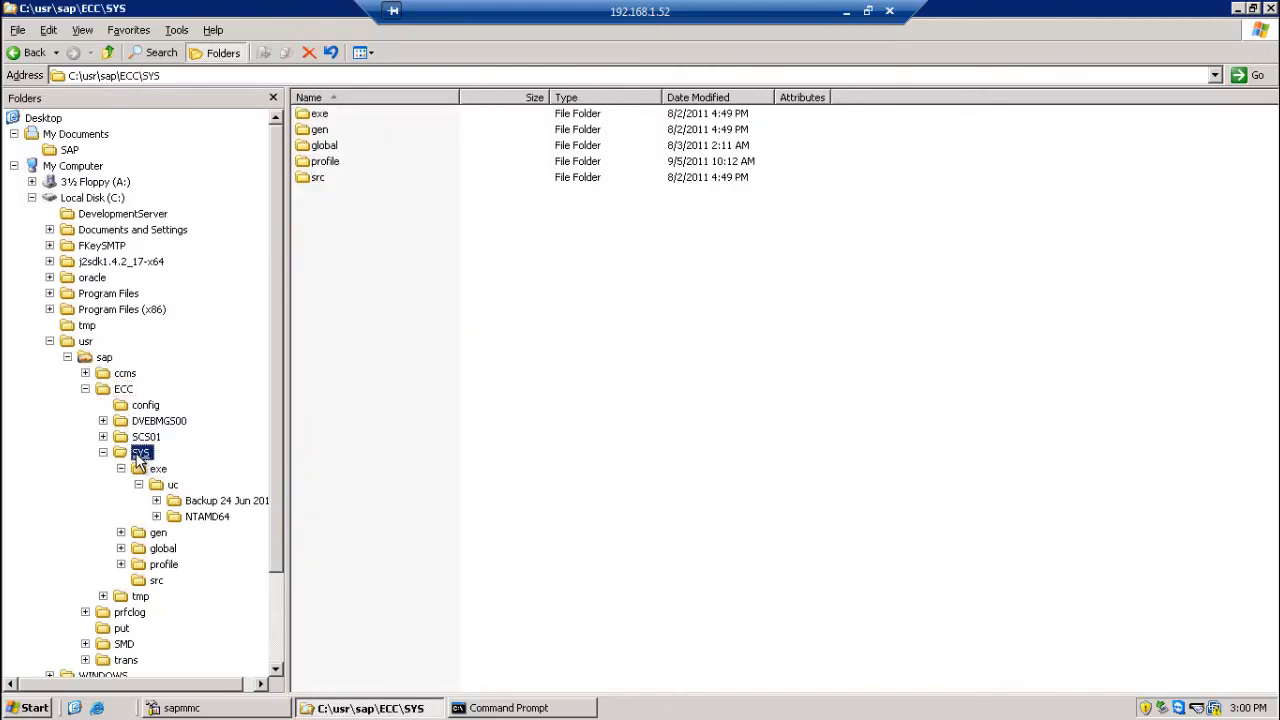
double_click(323, 162)
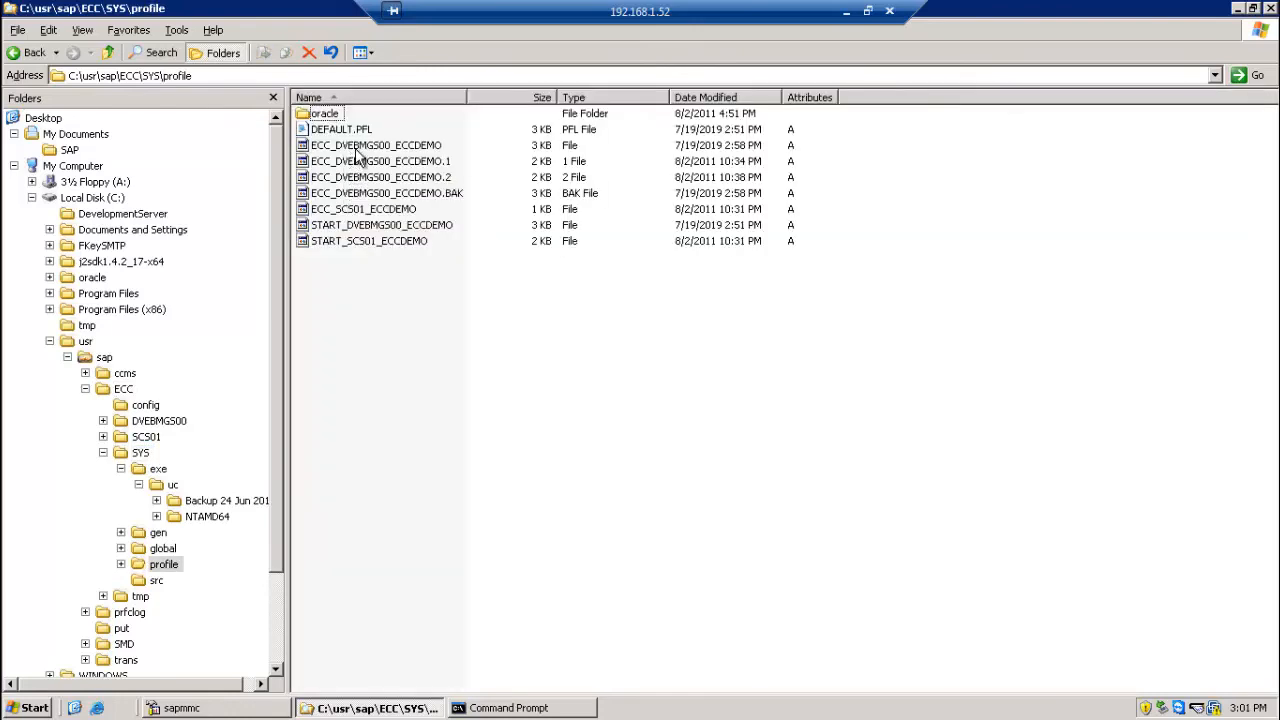
click(356, 150)
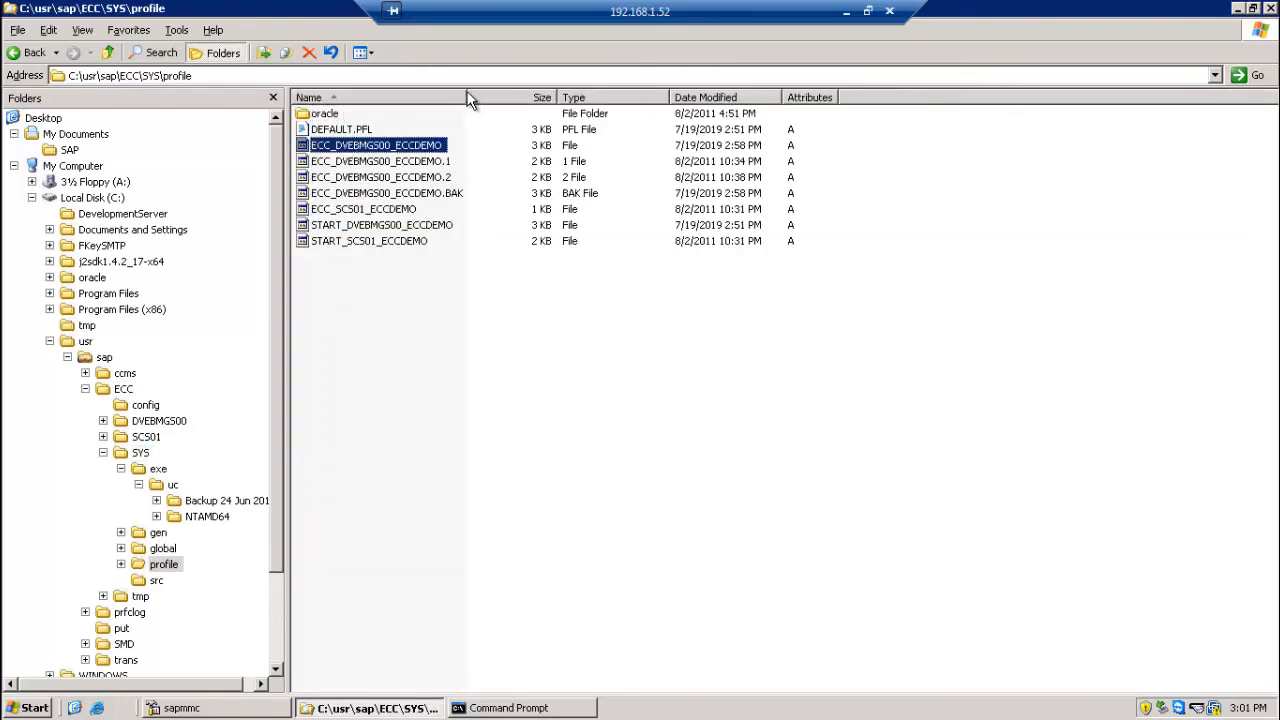
drag(467, 93, 500, 95)
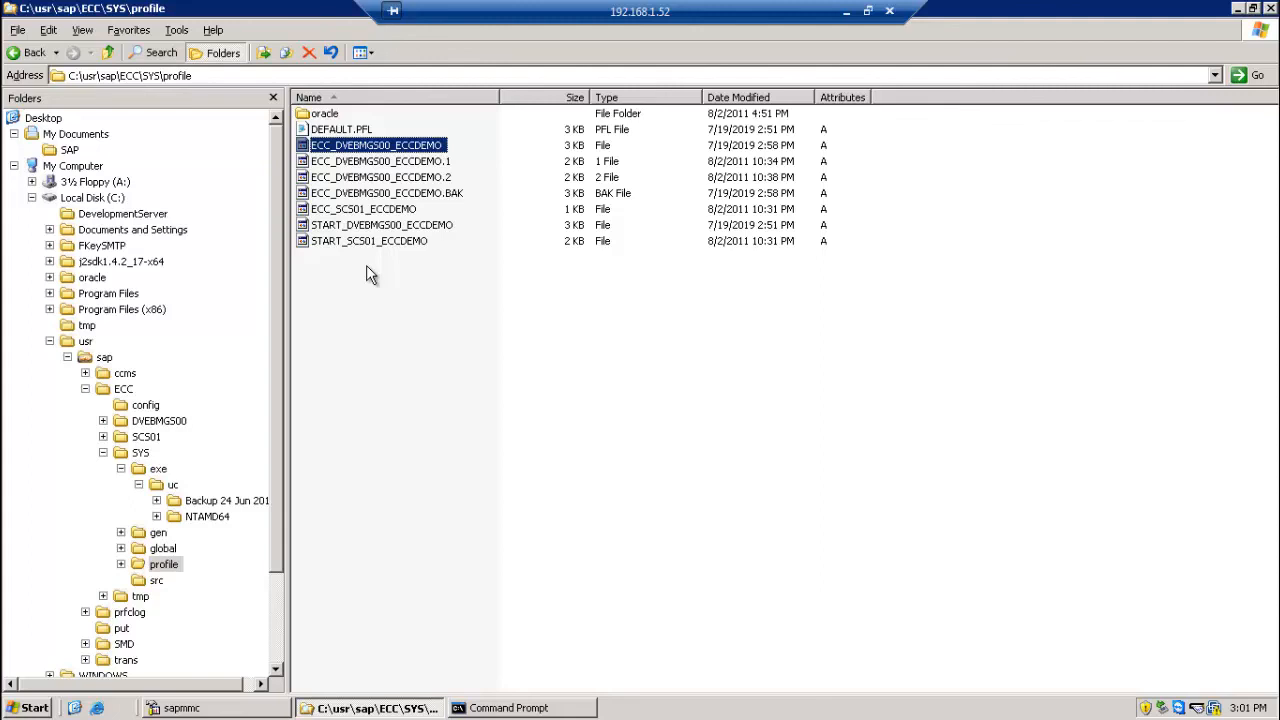
Step: Open the ECC_DVEBMGS00_ECCDEMO file in Notepad, examine the version header and rdisp/wp_no_dia entry, and close it
right_click(399, 150)
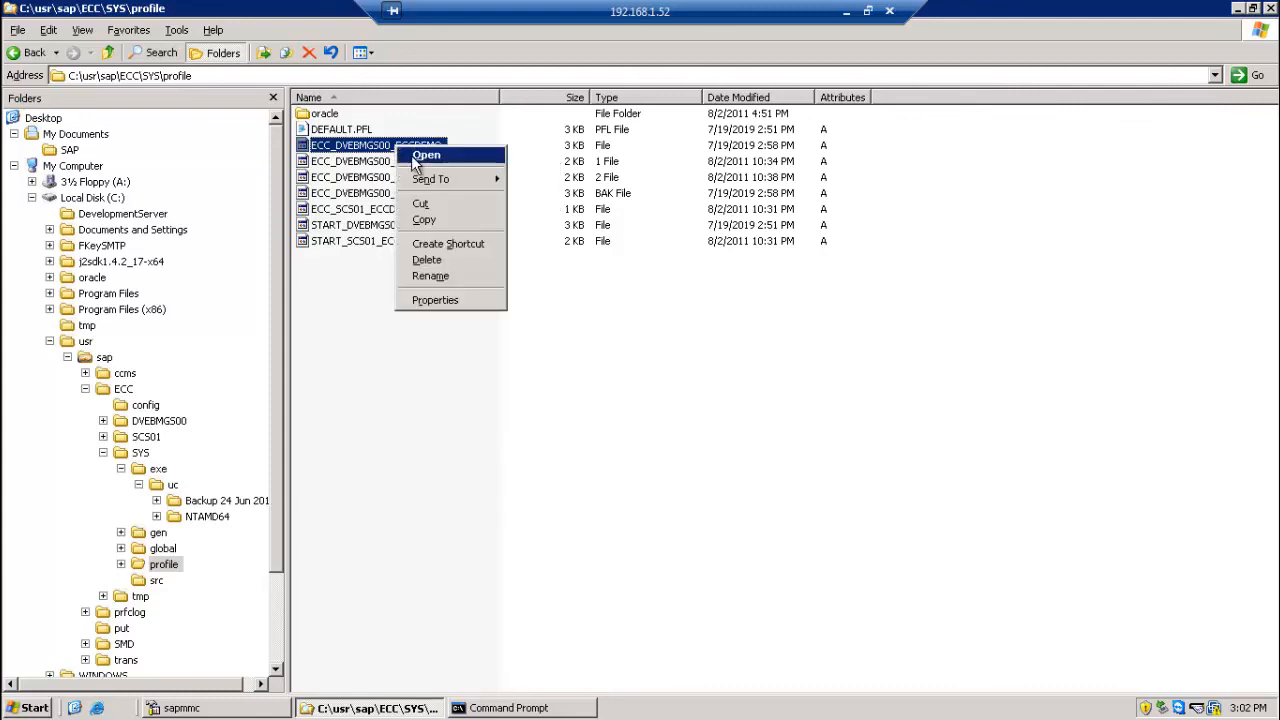
click(412, 155)
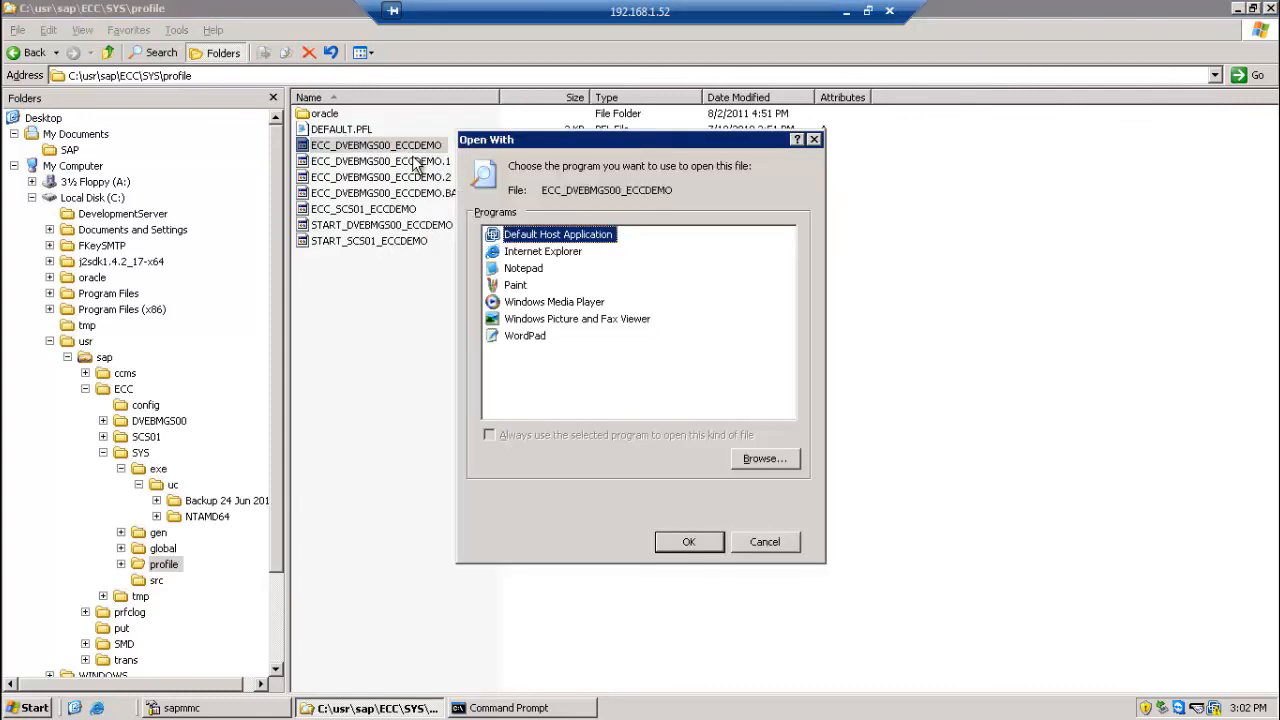
click(524, 270)
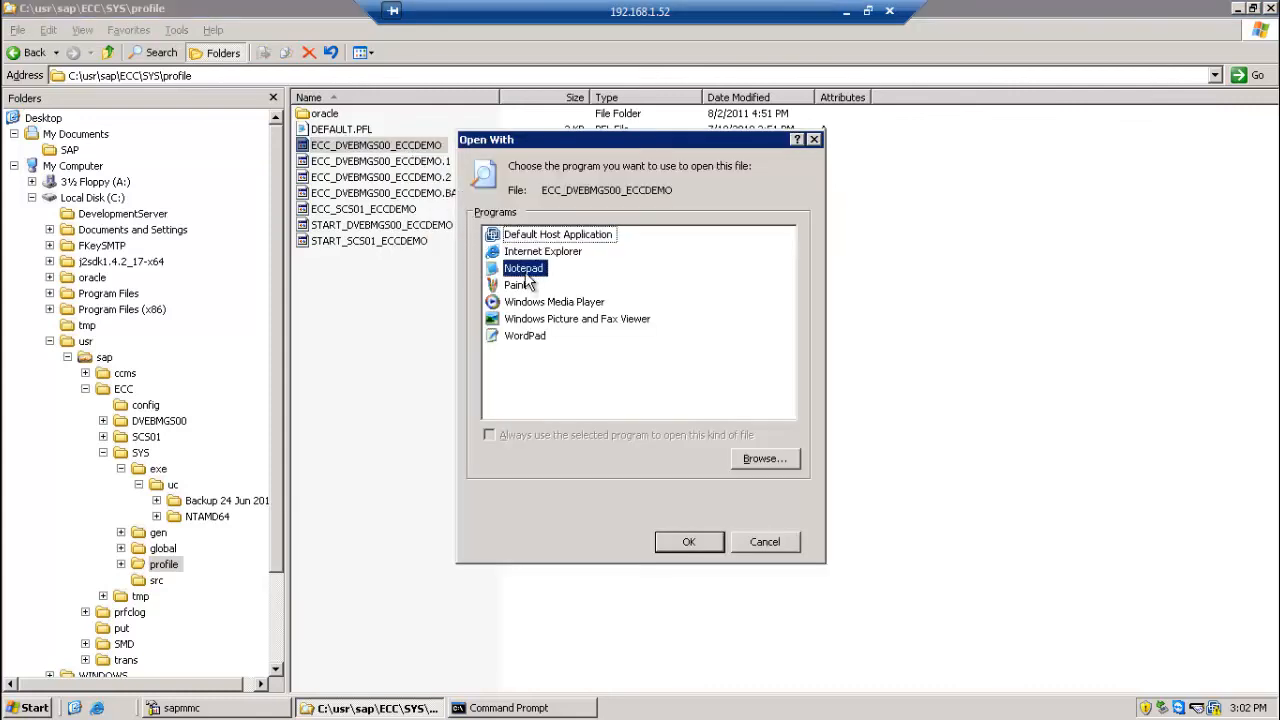
click(688, 542)
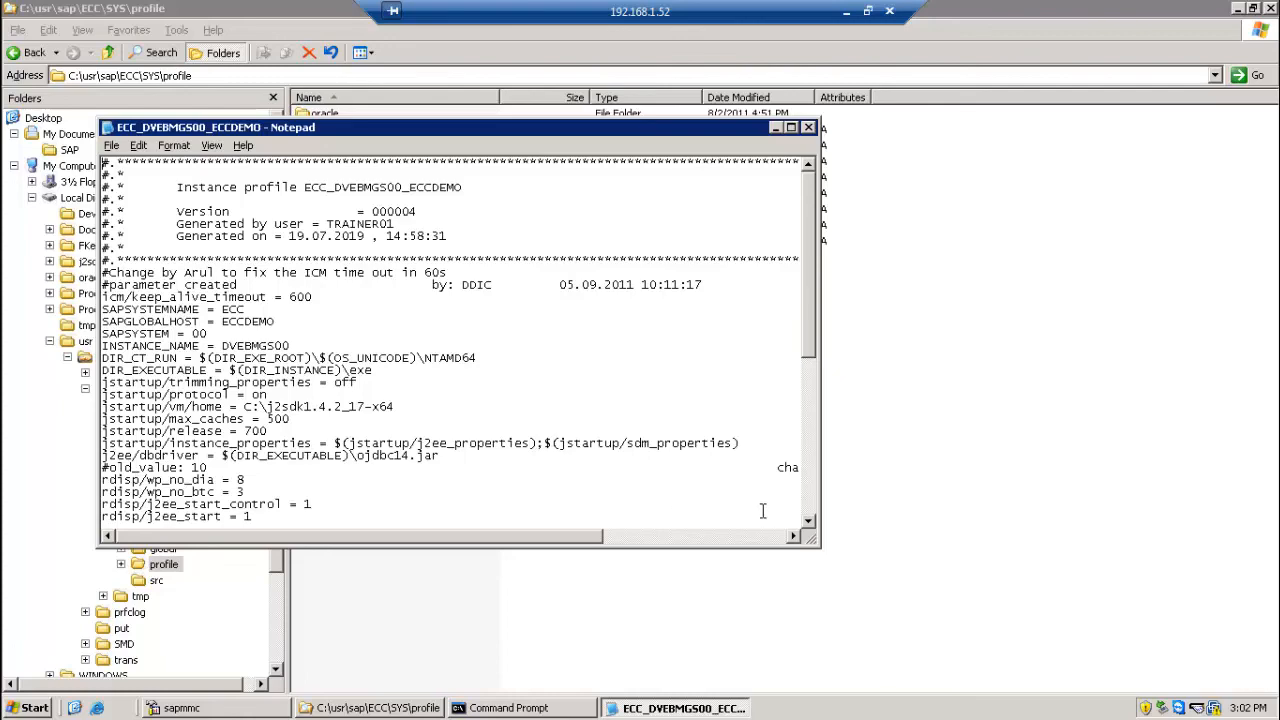
double_click(807, 521)
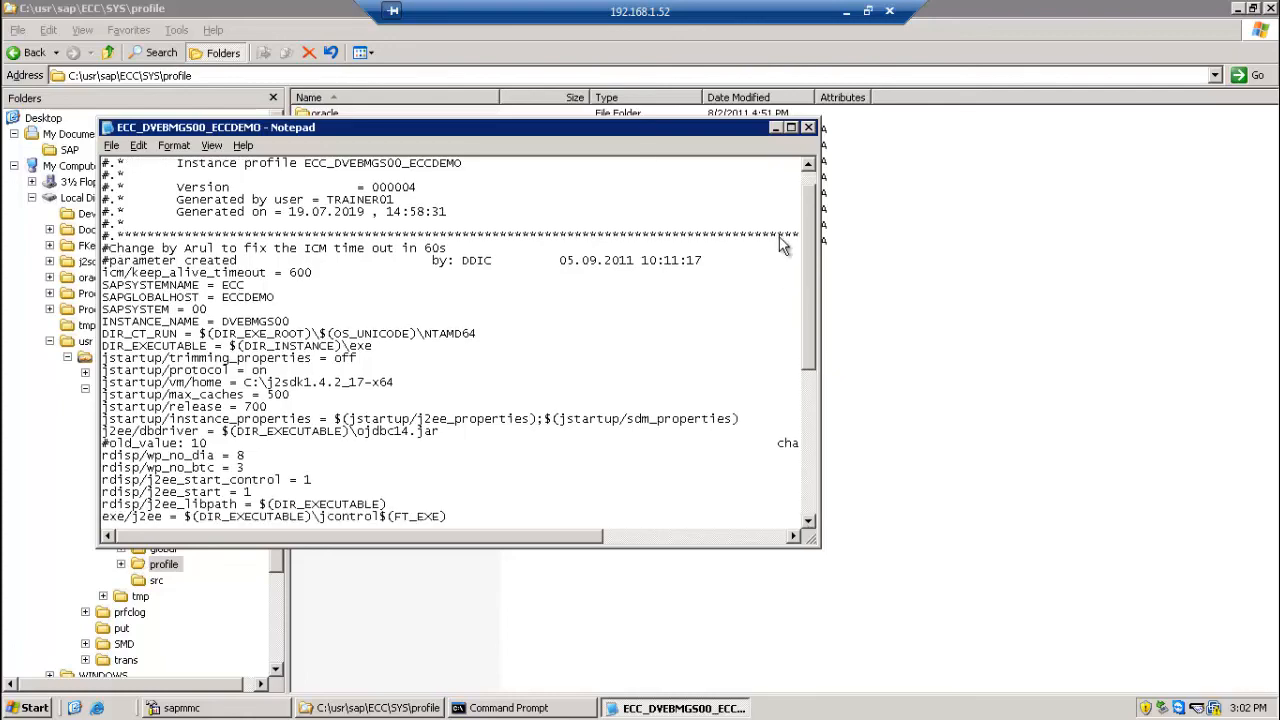
click(791, 129)
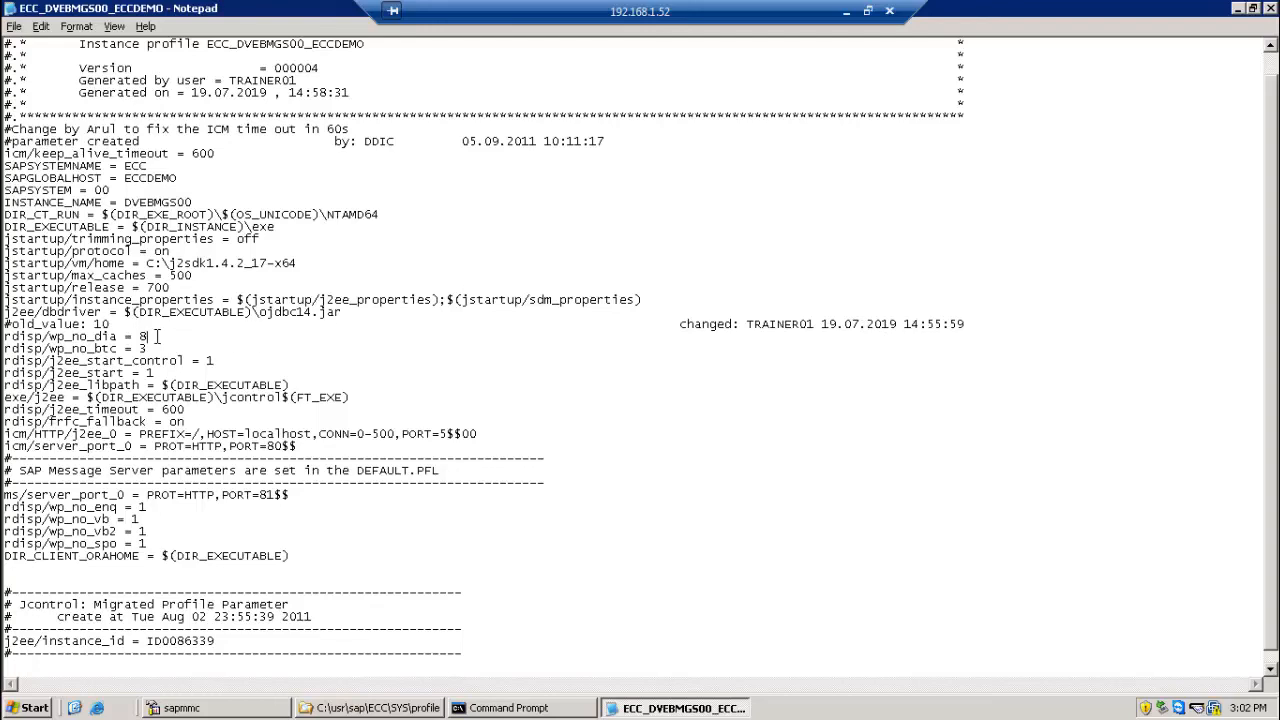
click(1268, 10)
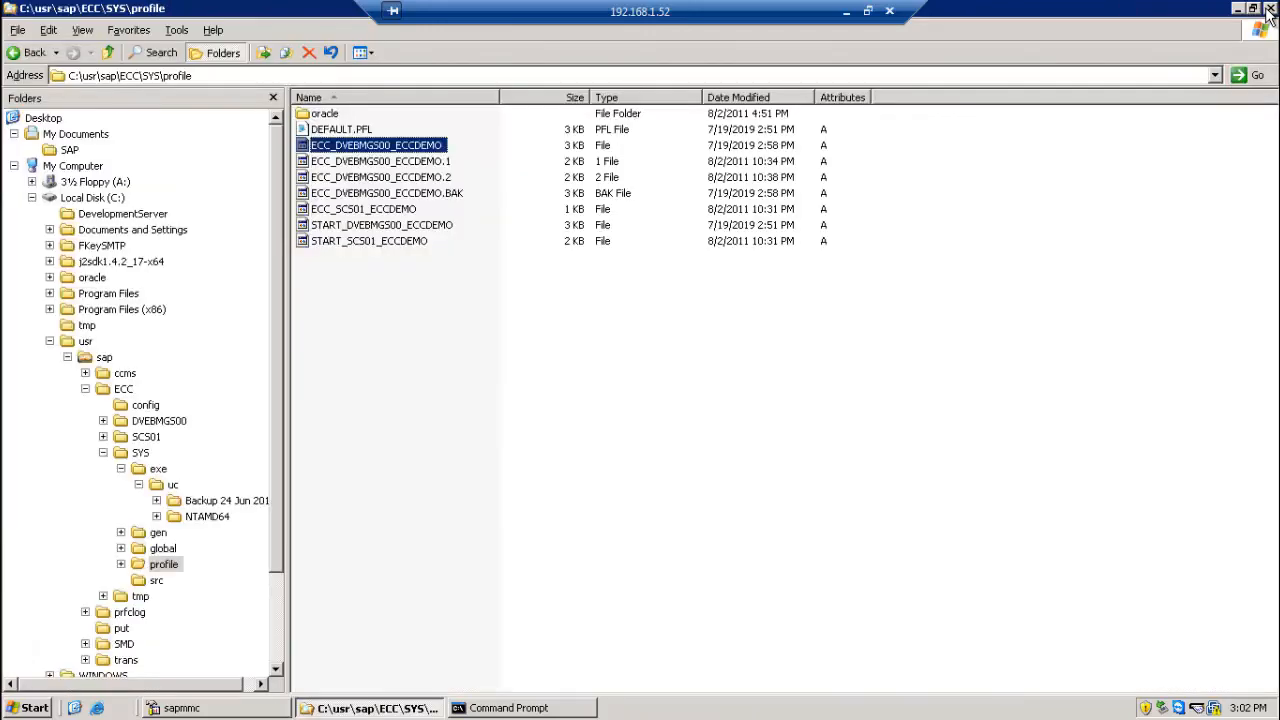
Step: Return from the remote server to the SAP session and examine the work processes in transaction SM50
click(845, 12)
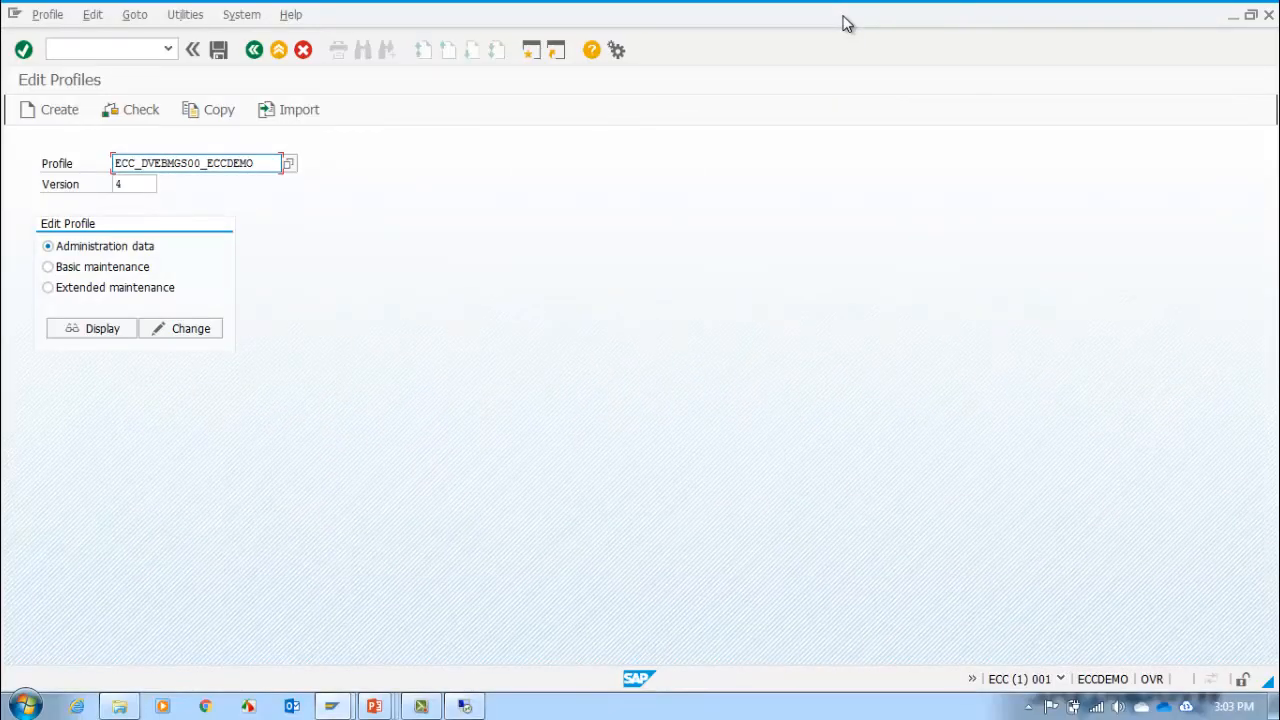
click(66, 45)
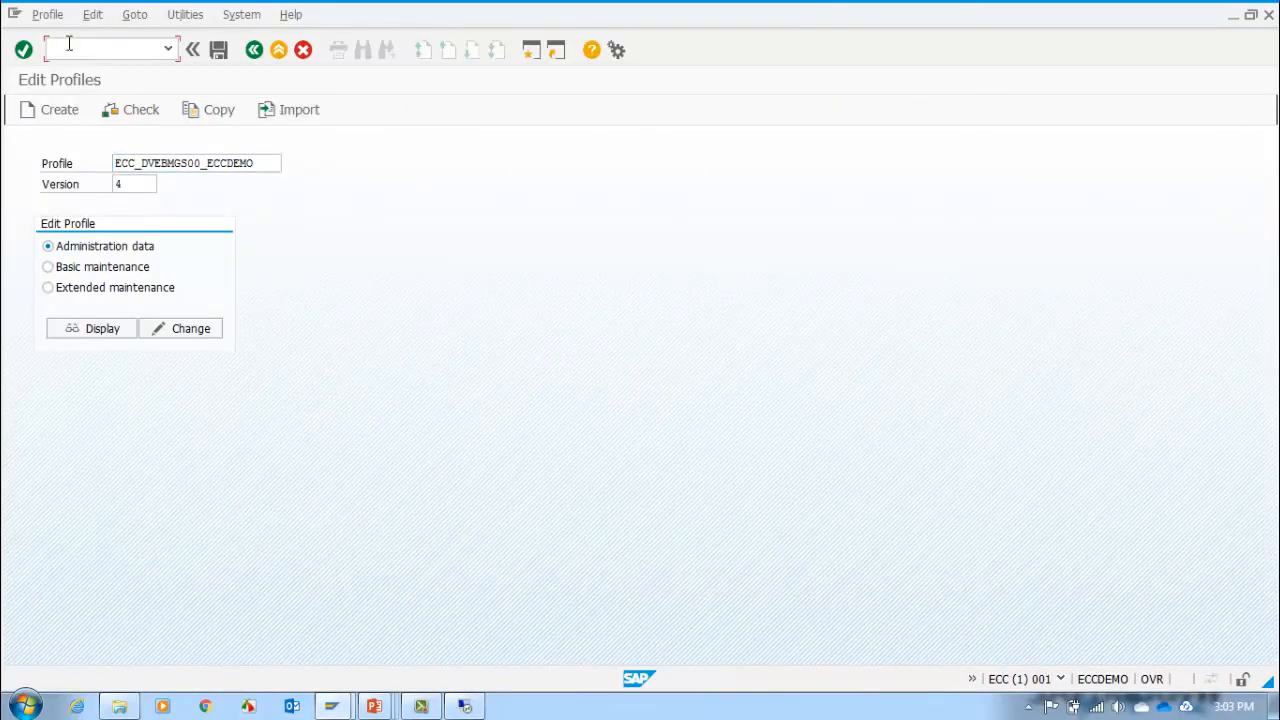
text(/nsm50)
key(Return)
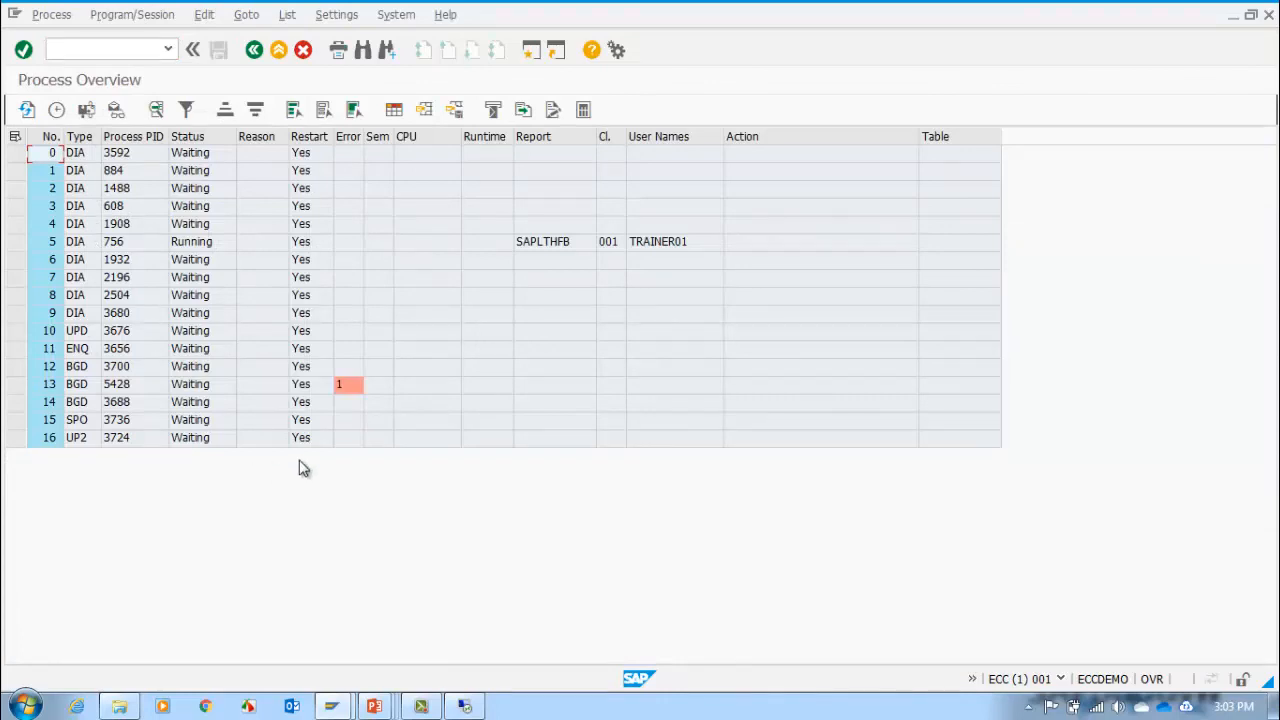
Step: Switch to the remote server, minimize its file explorer window, and close the Command Prompt
click(472, 630)
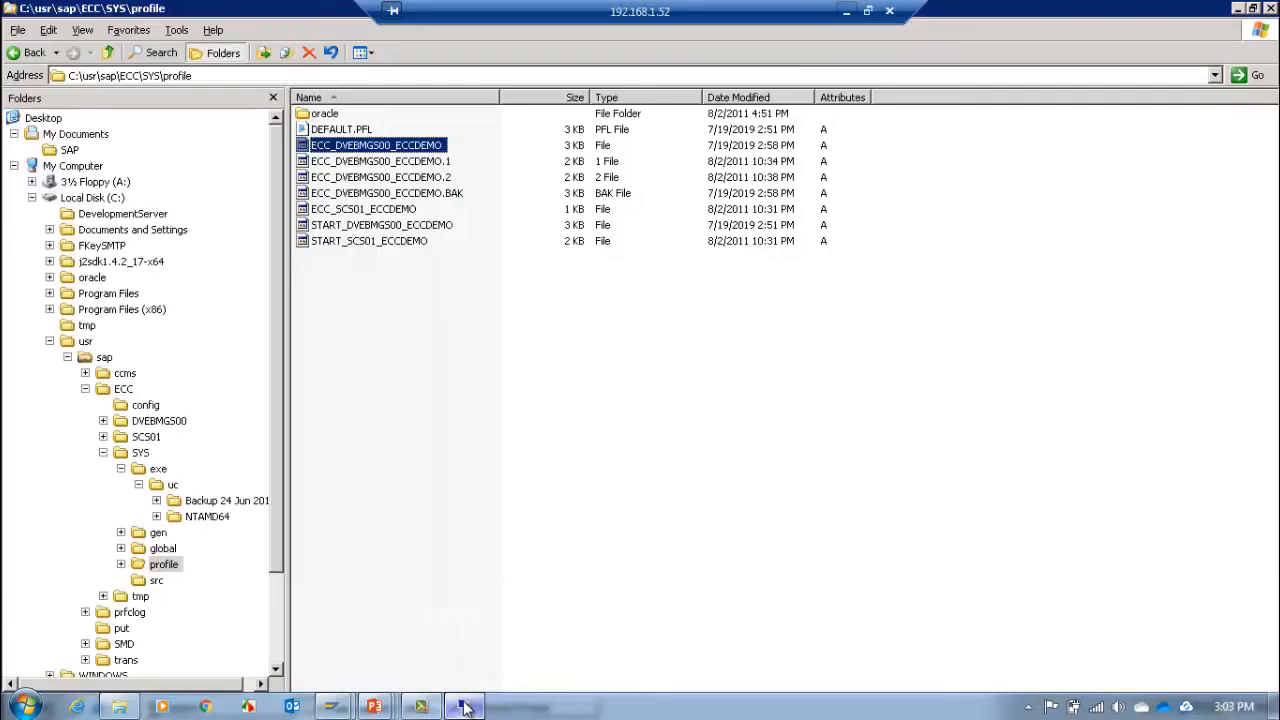
click(1238, 9)
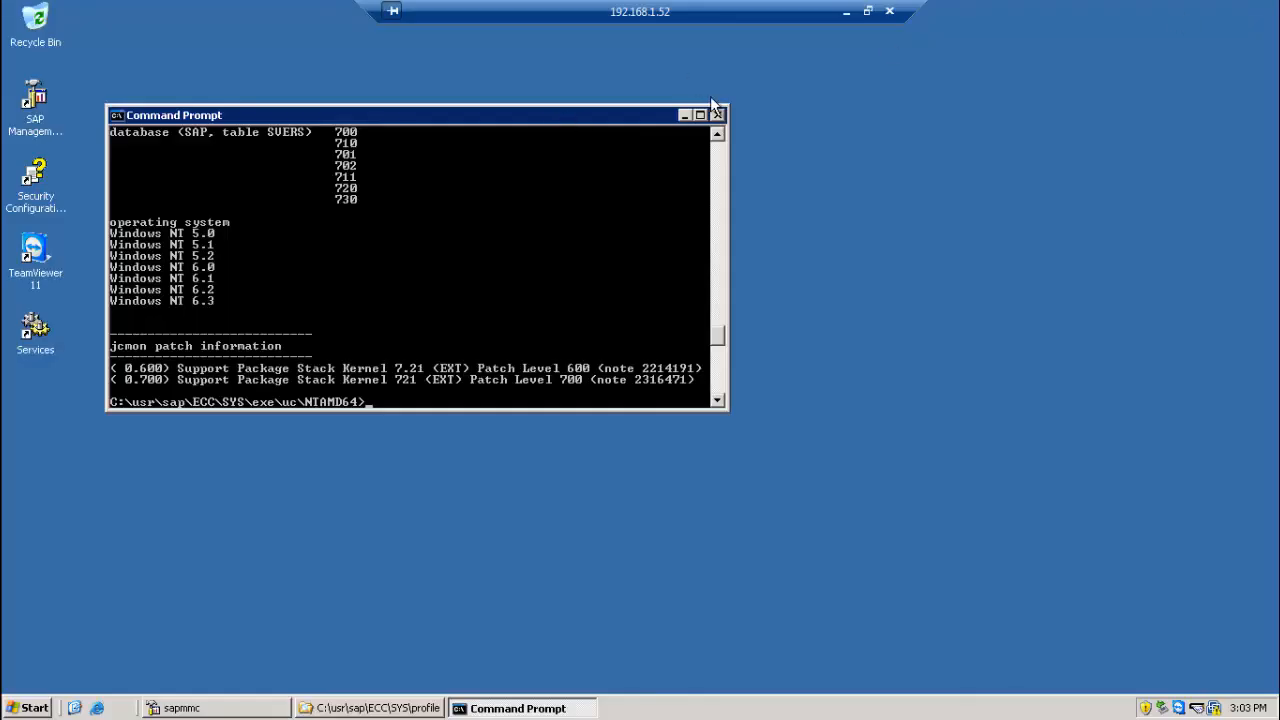
click(719, 116)
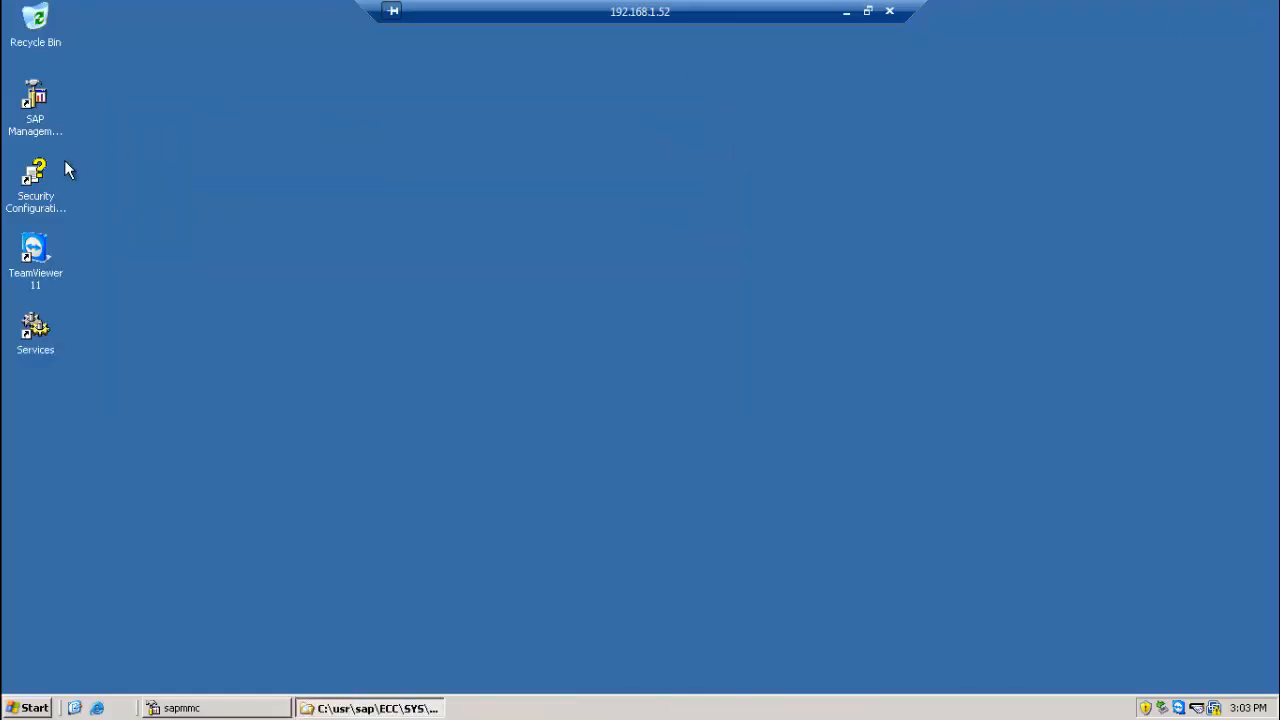
Step: Stop all instances of all SAP systems from the SAP Systems node in sapmmc, and start them again once they are down
click(226, 709)
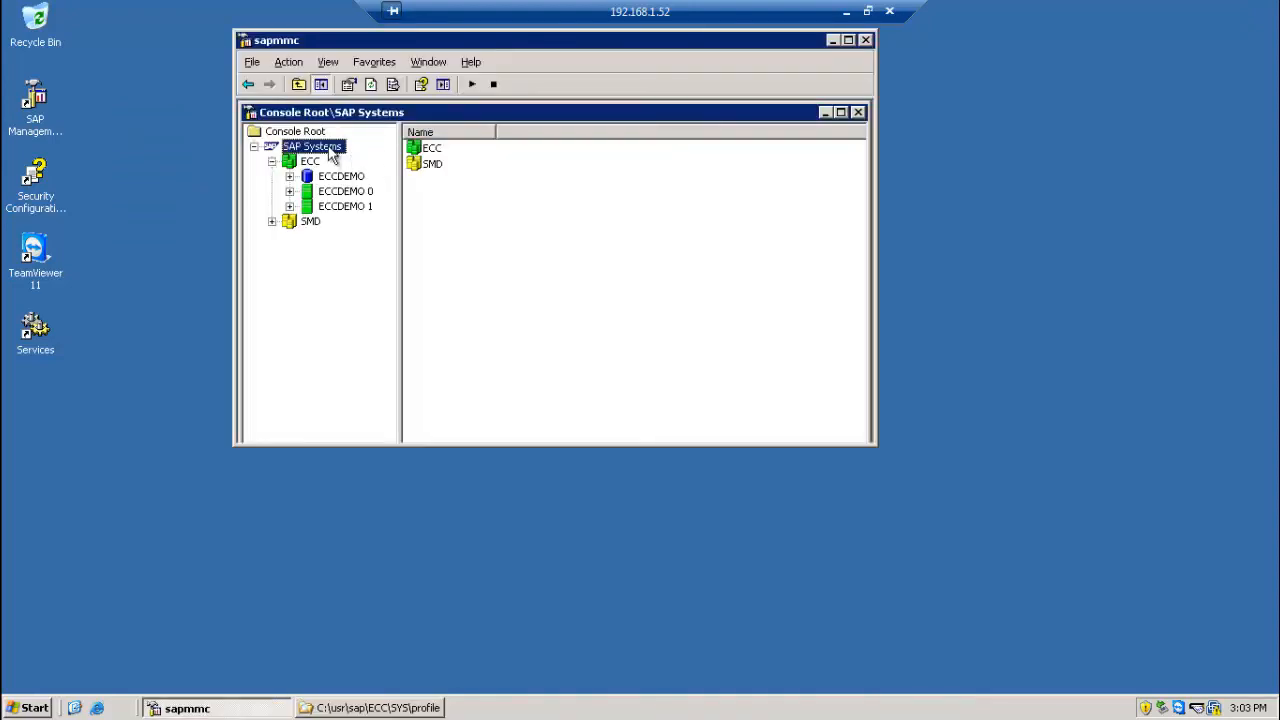
right_click(332, 155)
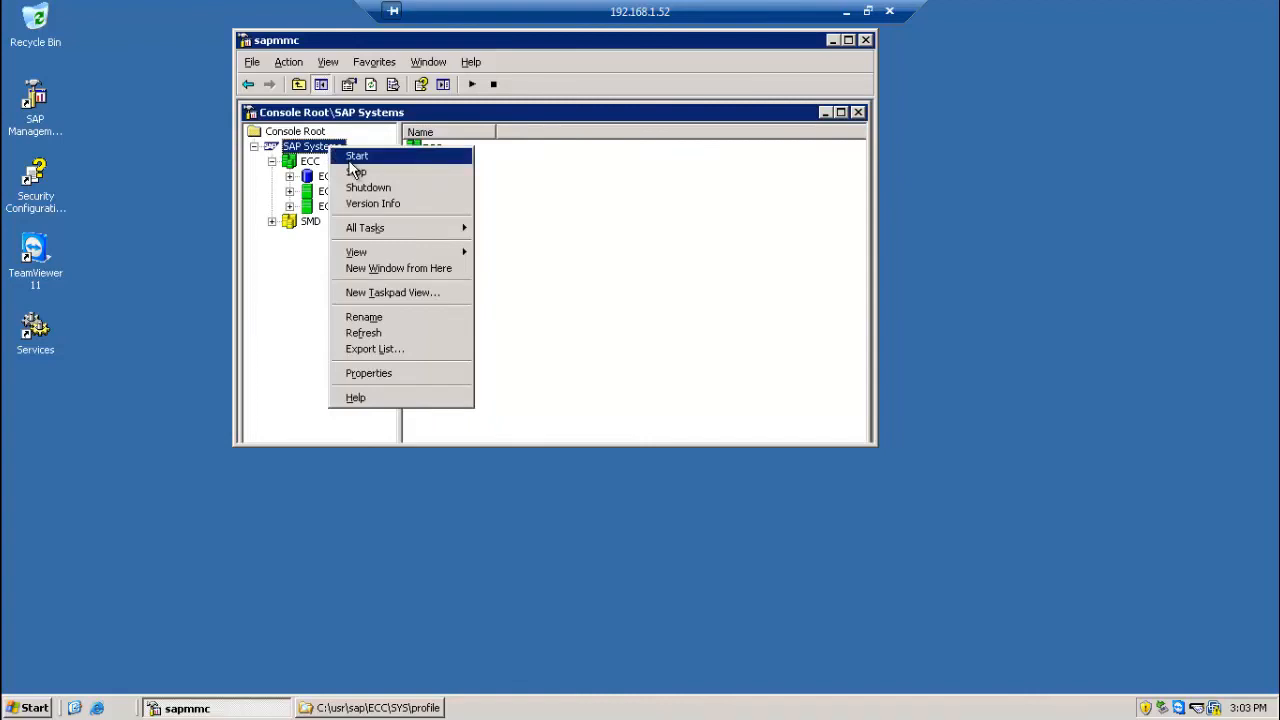
click(356, 173)
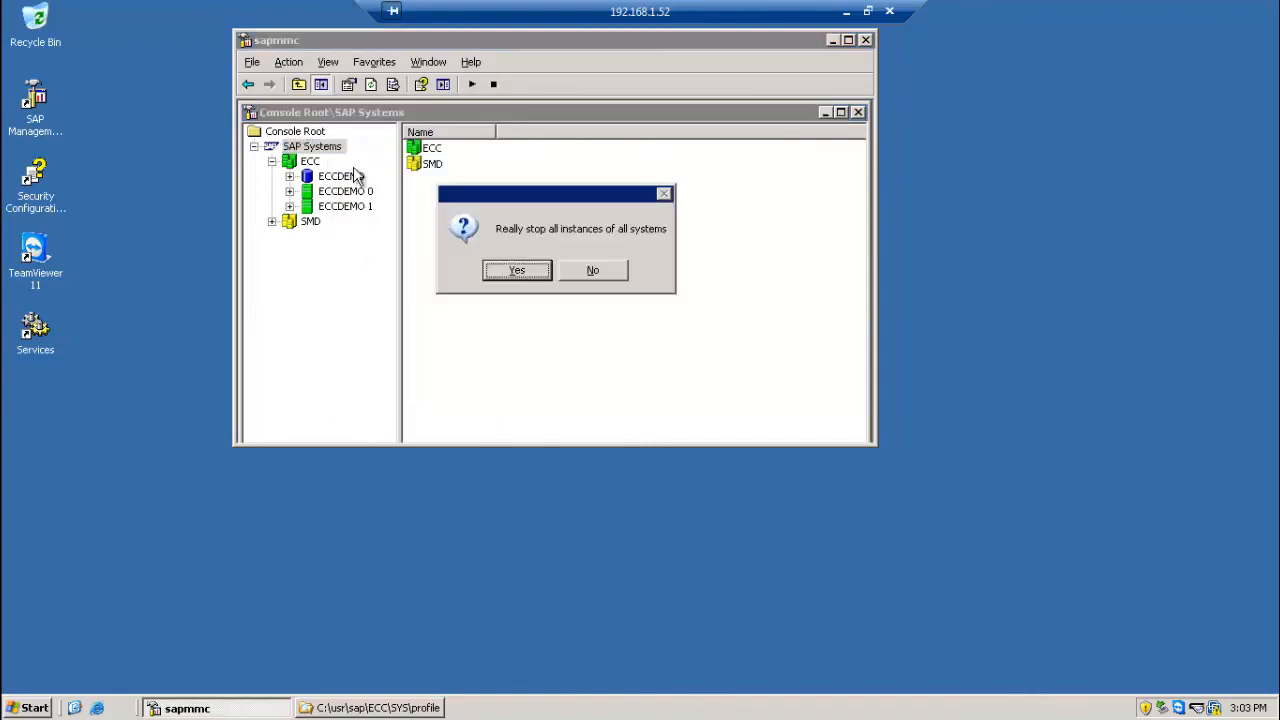
click(503, 275)
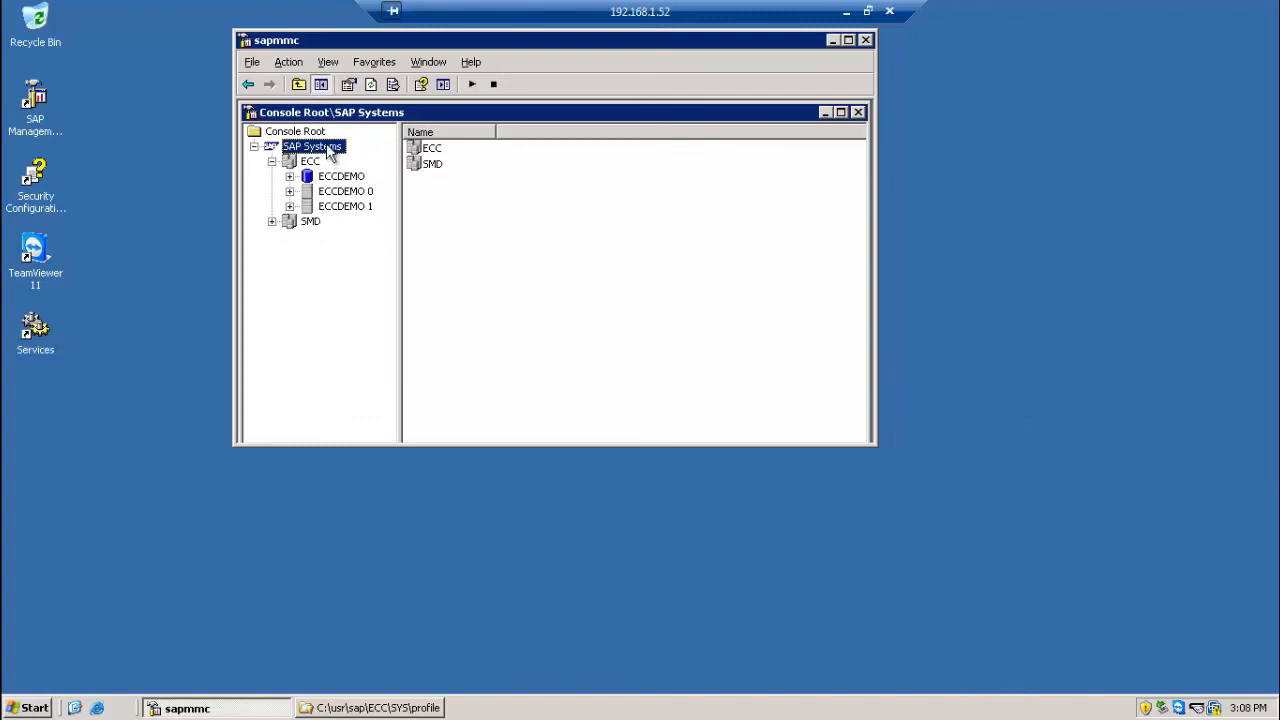
click(471, 86)
click(948, 368)
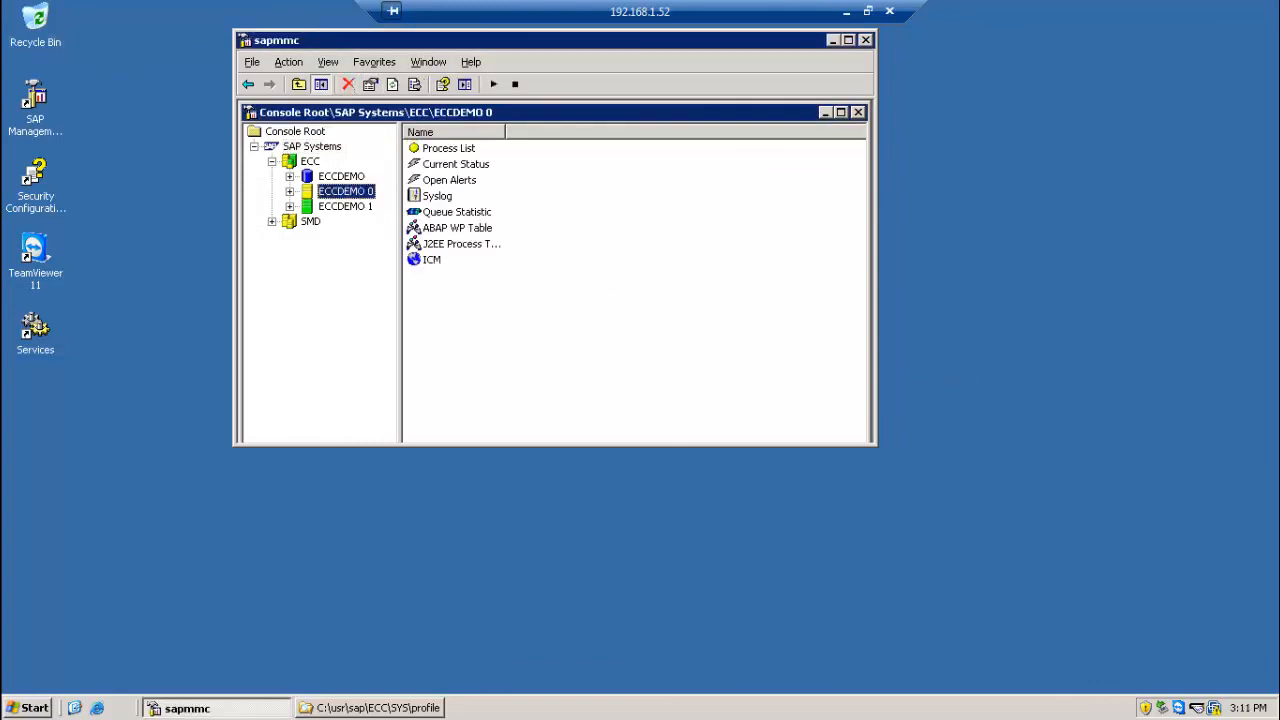
Step: Examine the ABAP WP Table of instance ECCDEMO 0 in sapmmc, and minimize the remote session
click(289, 191)
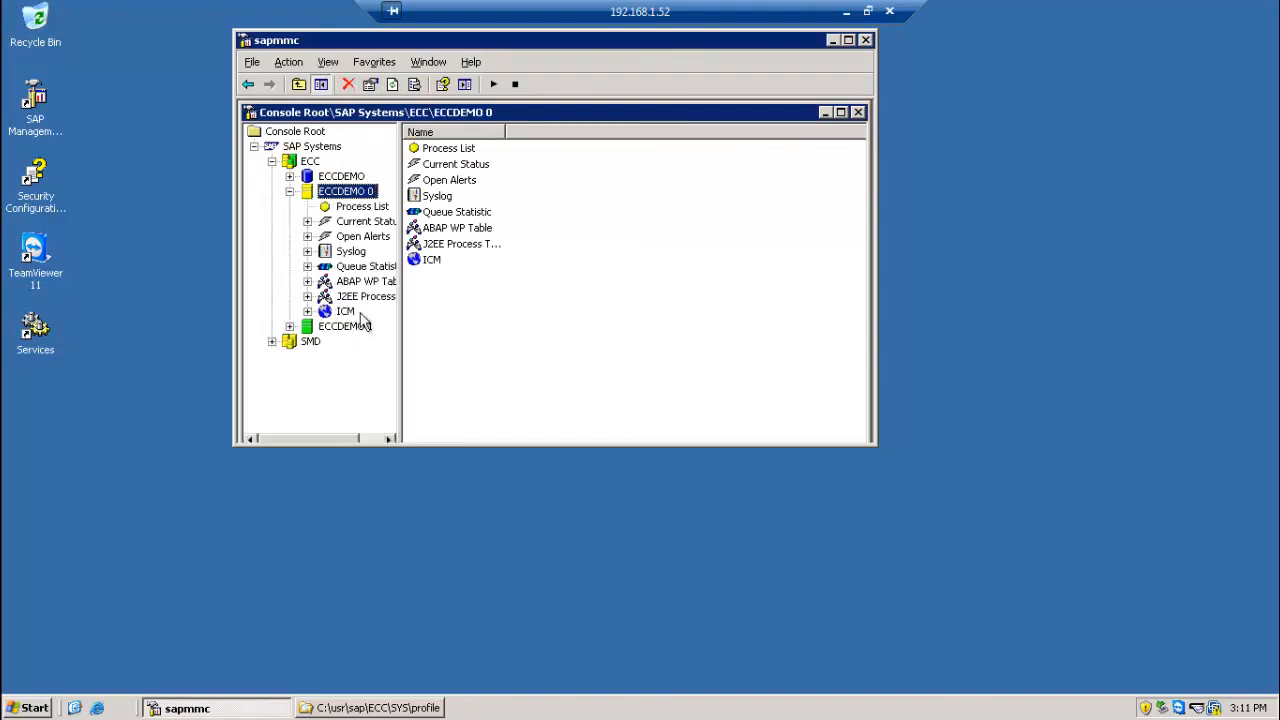
click(367, 288)
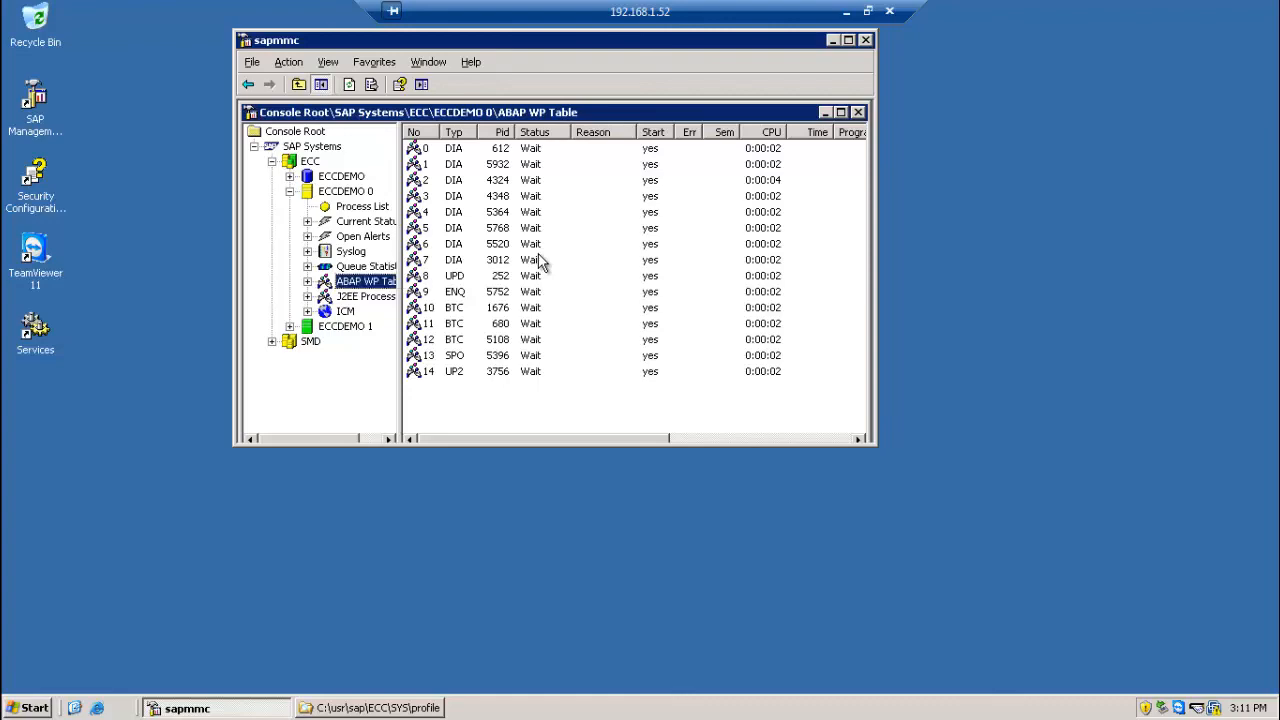
click(846, 12)
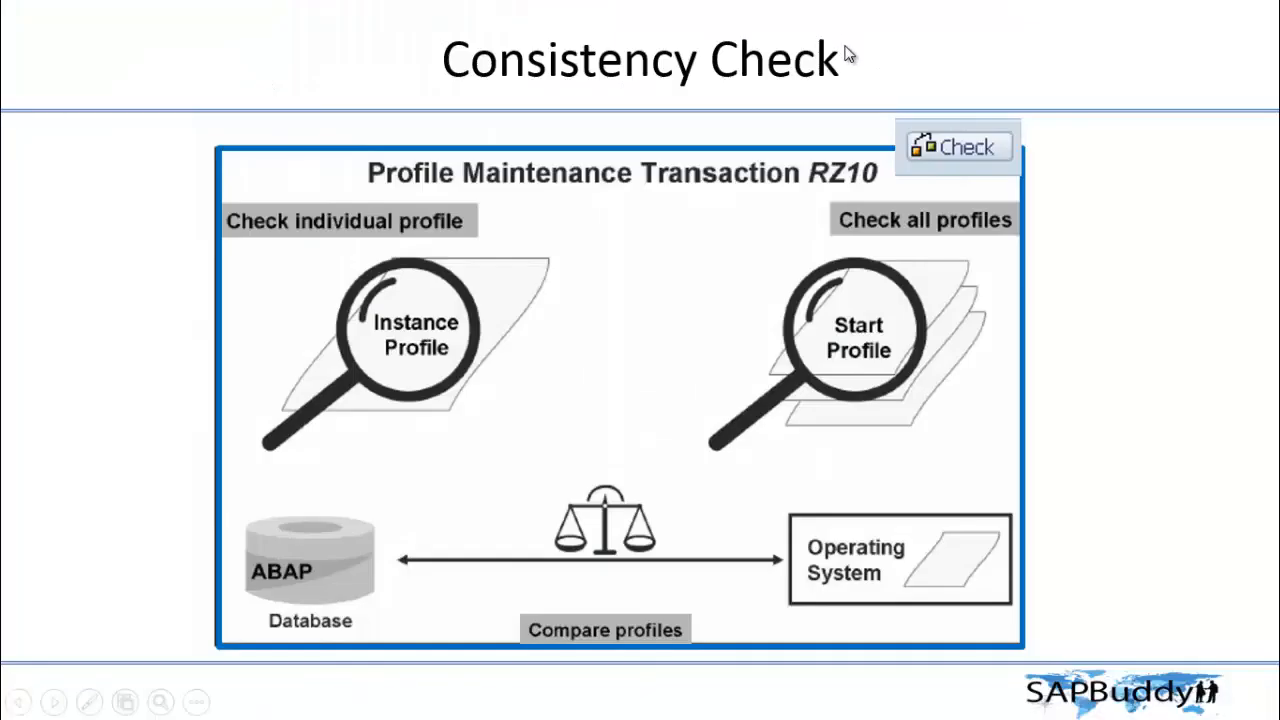
Step: Exit the slide show and log on to the 01 SAP ERP ECC connection, client 001, with the trainer's user name and account password
key(Escape)
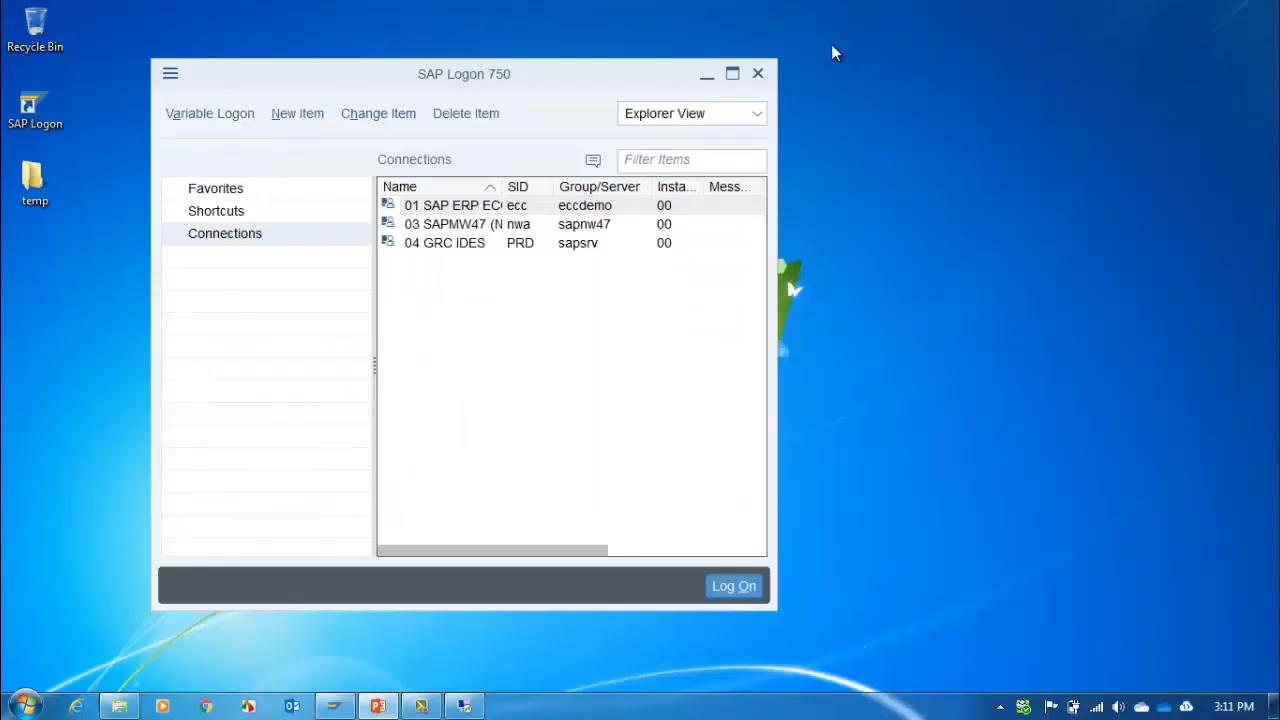
double_click(440, 206)
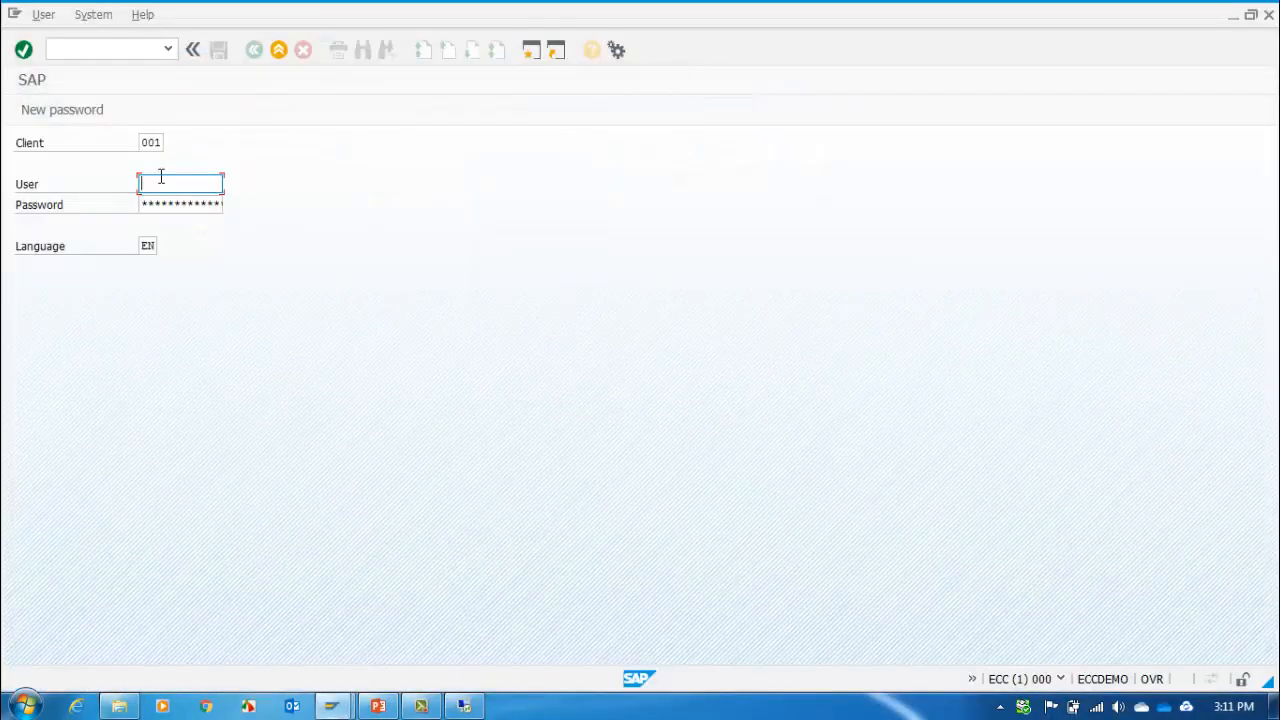
text(tra)
key(Down)
key(Return)
key(Tab)
key(Return)
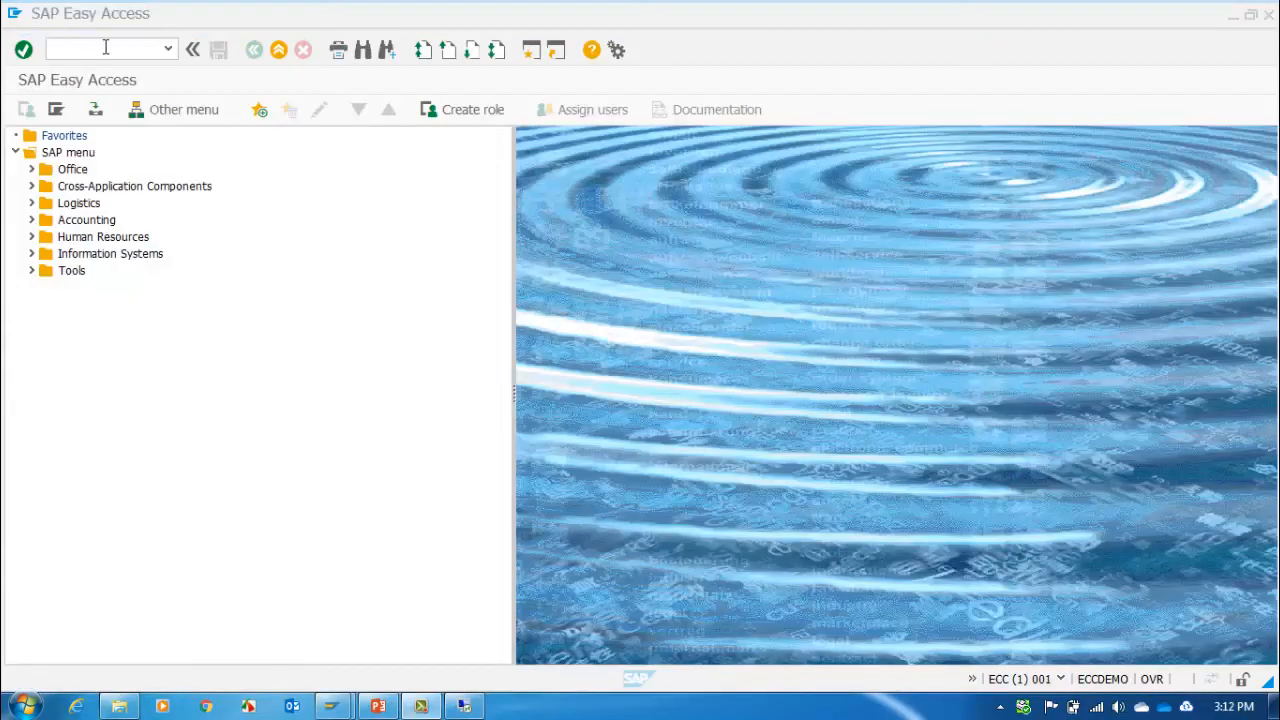
Step: Open transaction SM50 from SAP Easy Access and examine the dialog work processes after the restart
text(s)
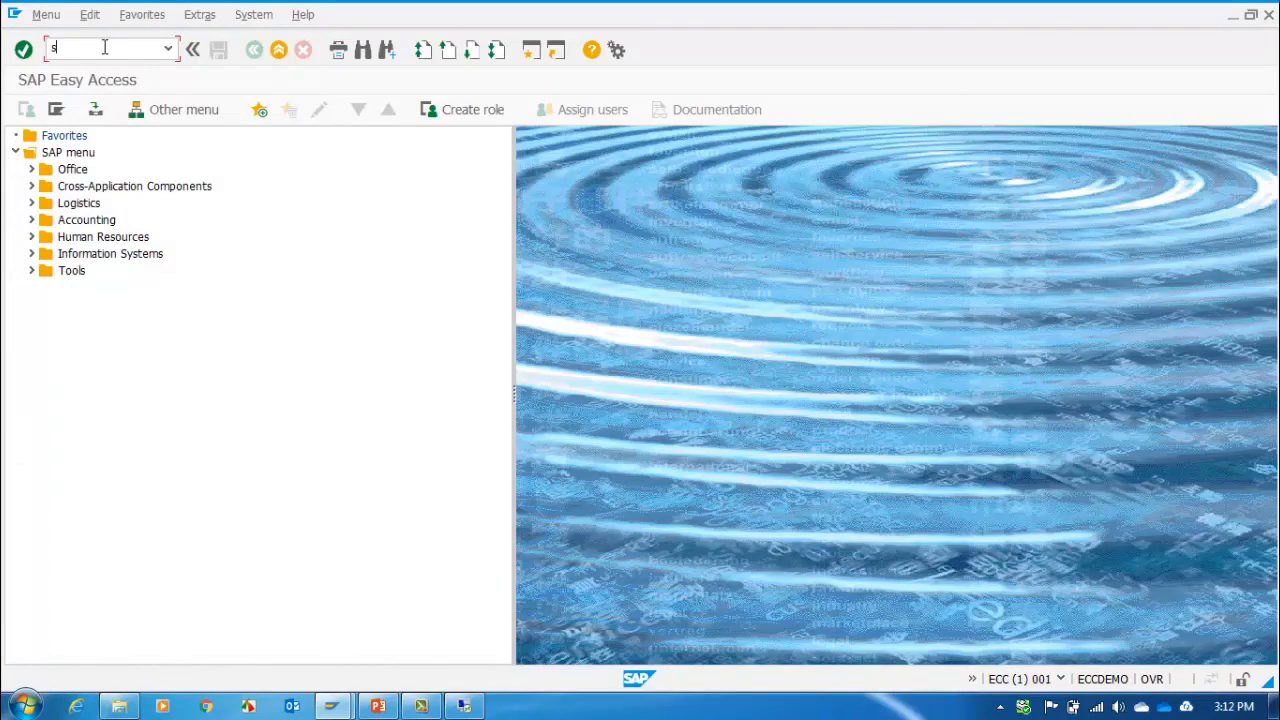
text(m50)
key(Return)
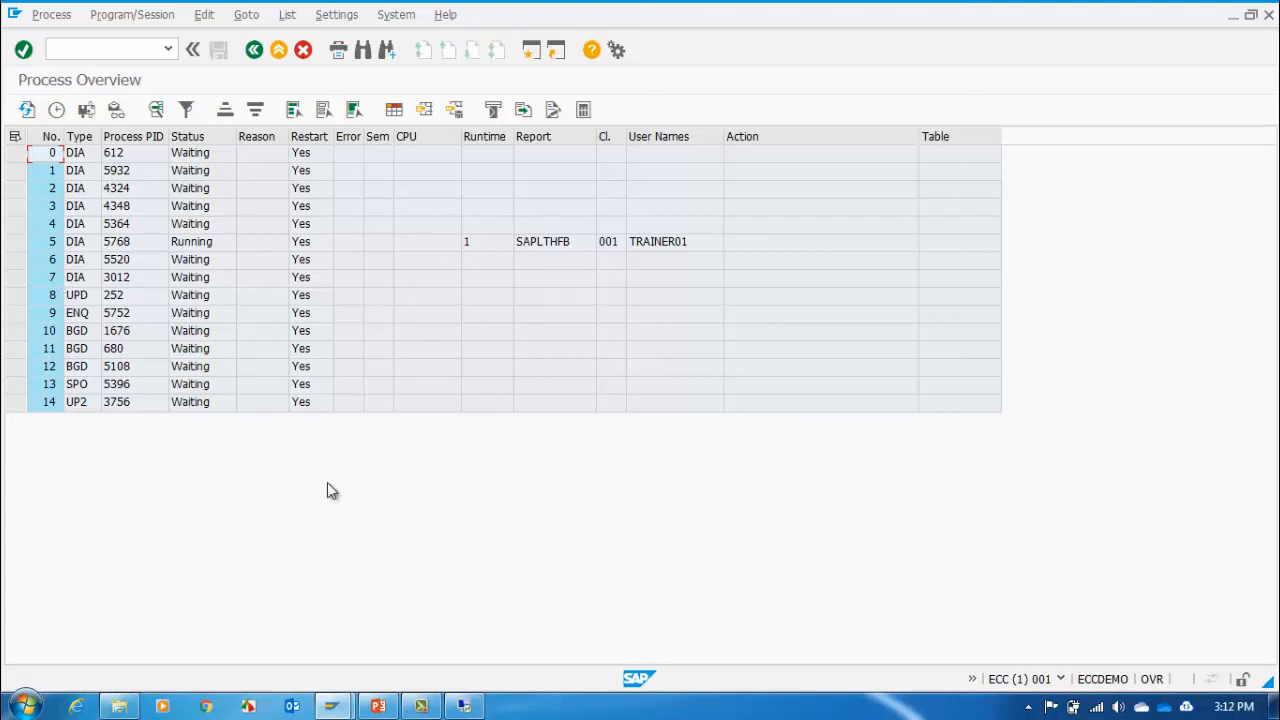
Step: Switch to the PowerPoint slide show
click(380, 707)
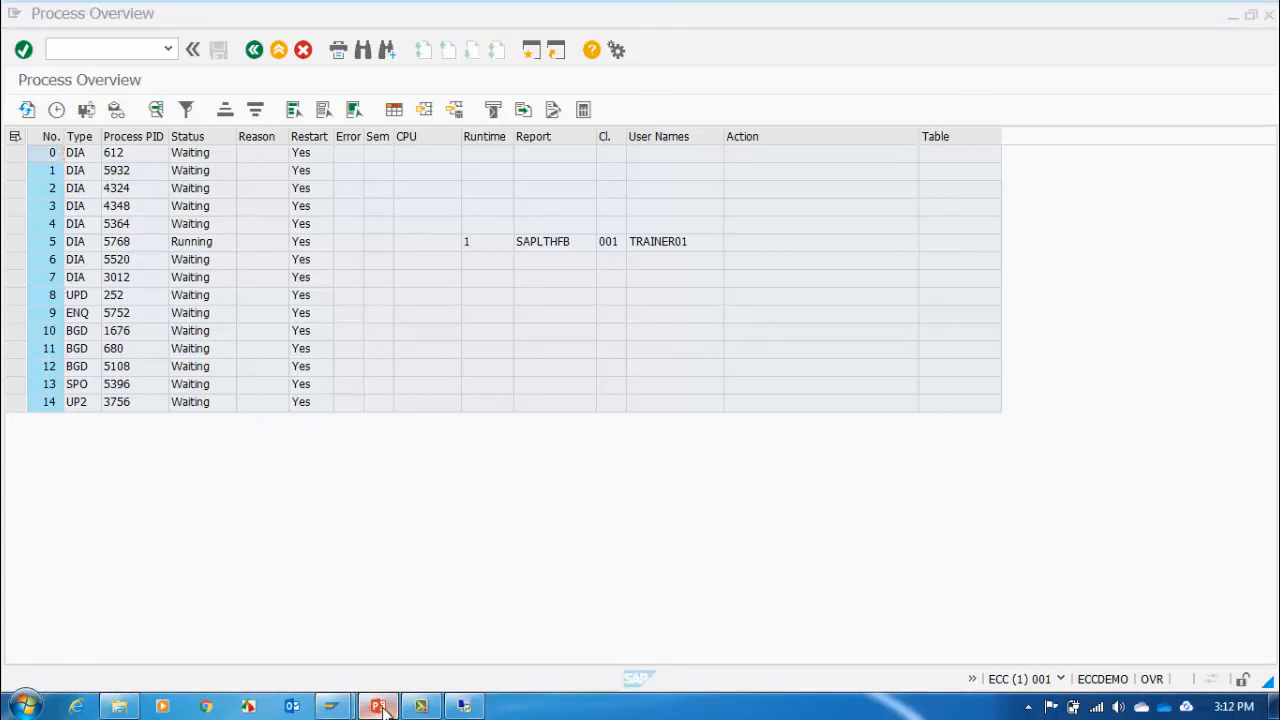
click(383, 708)
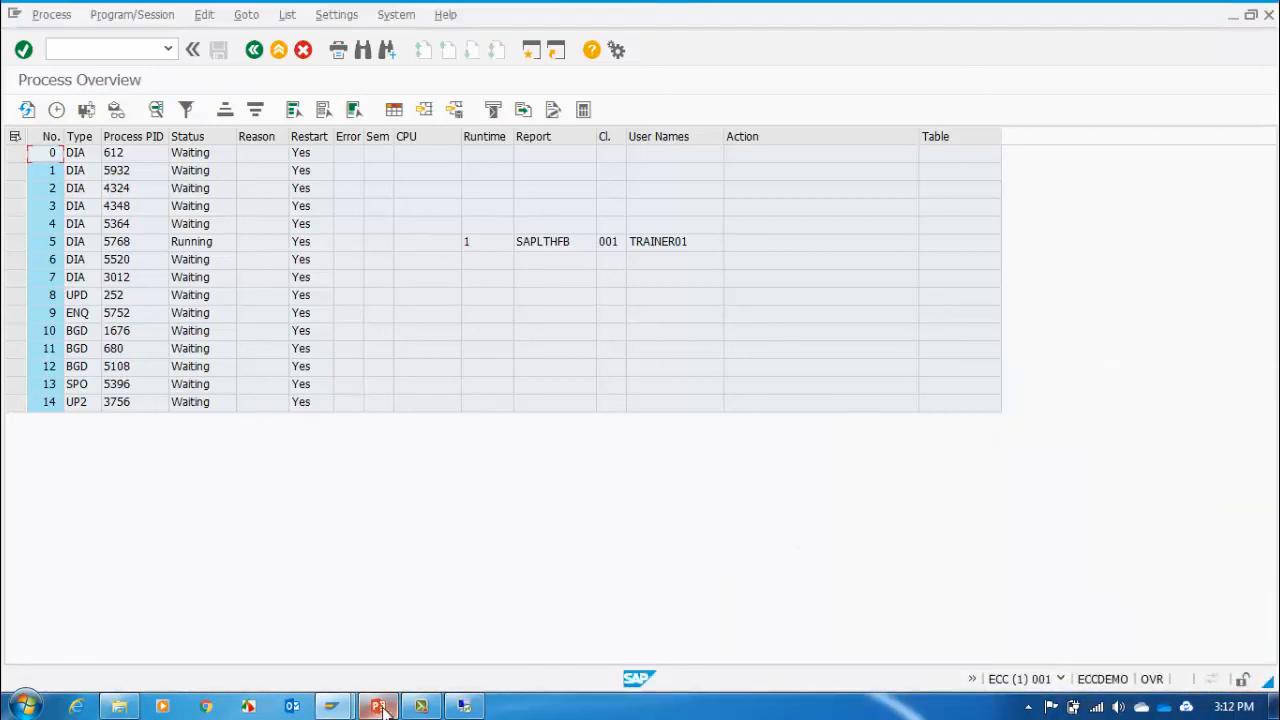
click(383, 708)
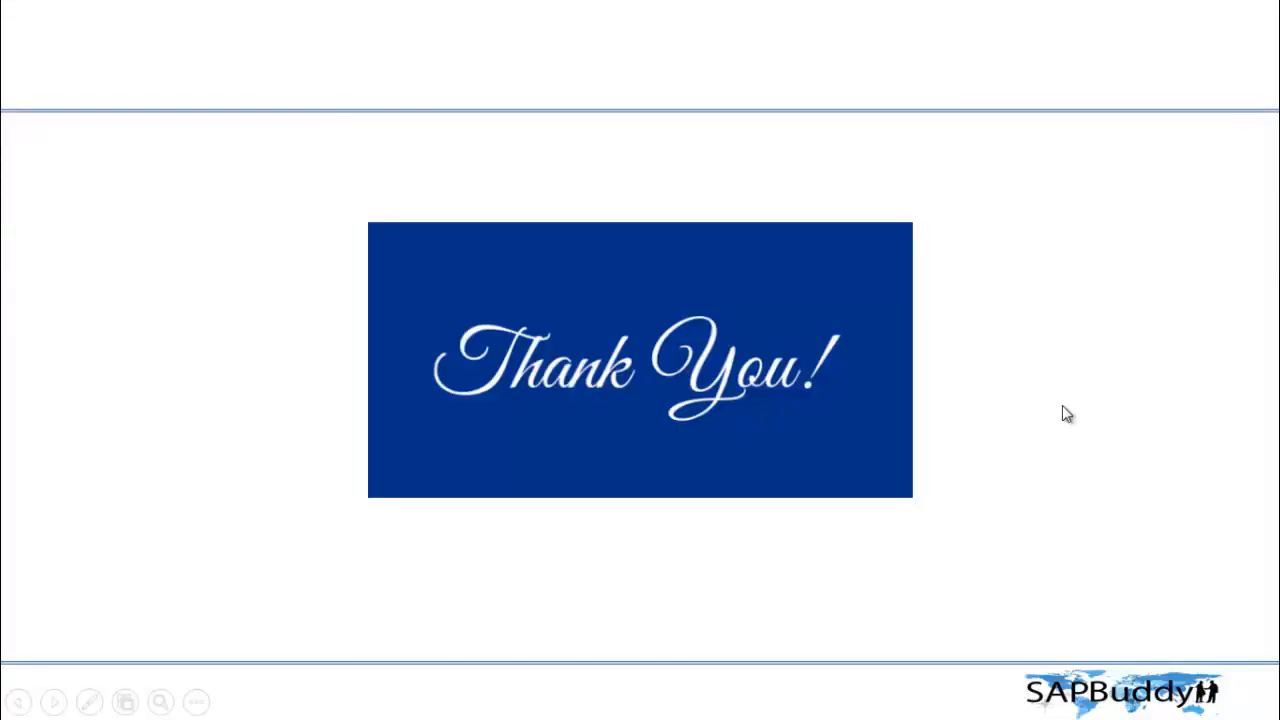